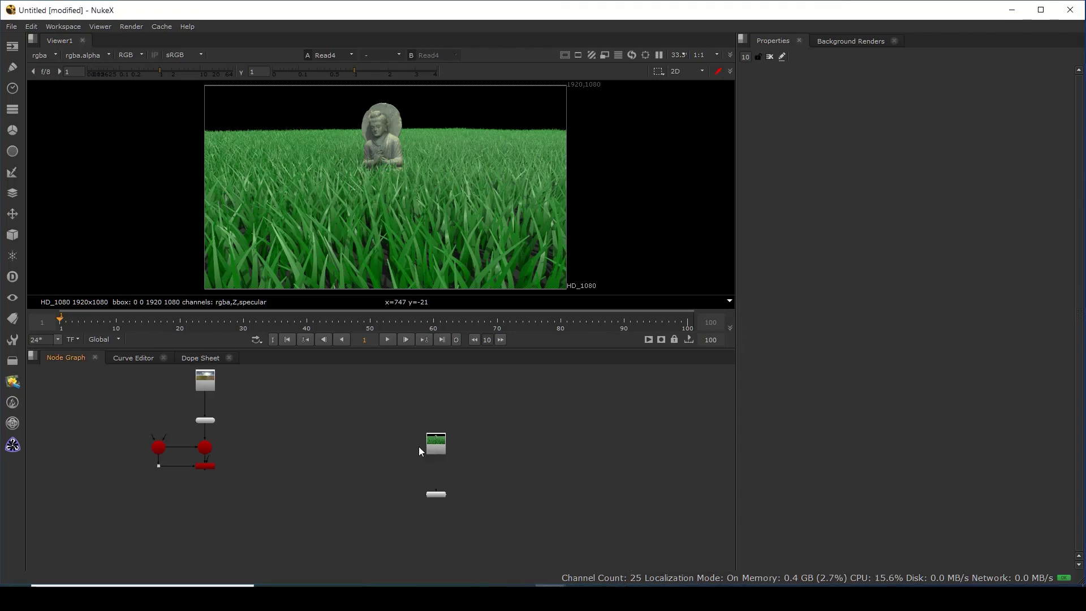
Maximize the viewer and zoom in to frame the Buddha statue
{"action": "scroll", "coordinate": [419, 446], "scroll_direction": "up", "scroll_amount": 3}
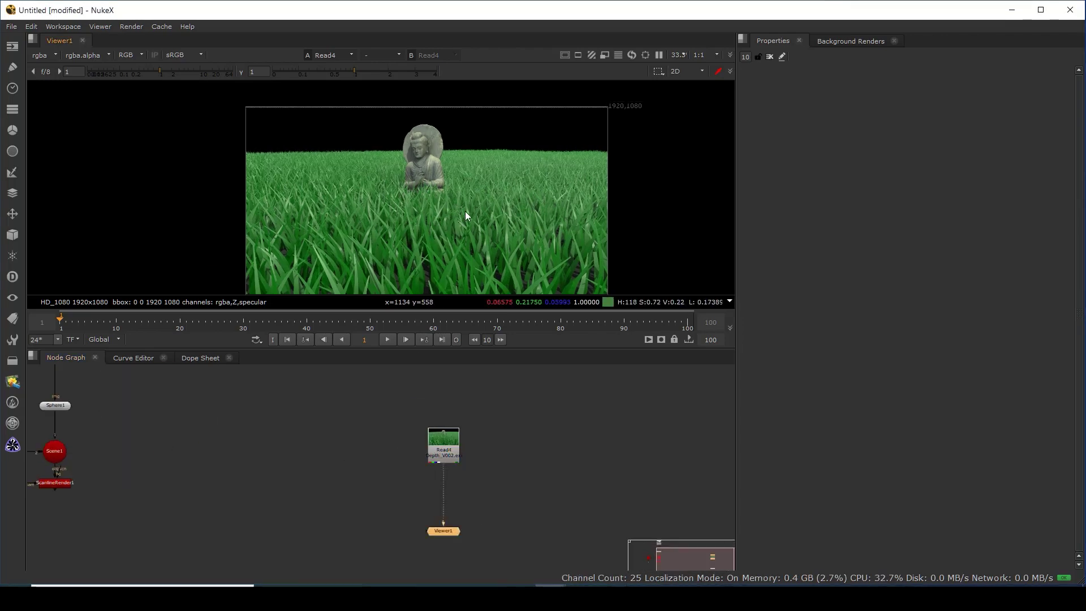
{"action": "key", "text": "space"}
{"action": "scroll", "coordinate": [577, 252], "scroll_direction": "up", "scroll_amount": 5}
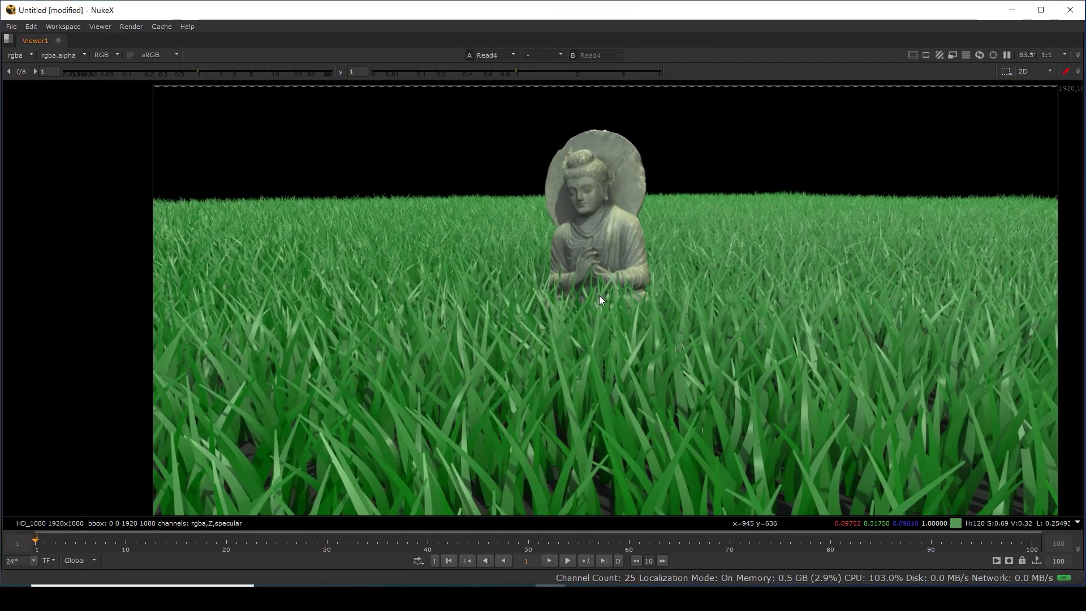
{"action": "left_click_drag", "start_coordinate": [710, 121], "coordinate": [356, 346]}
{"action": "scroll", "coordinate": [588, 189], "scroll_direction": "up", "scroll_amount": 2}
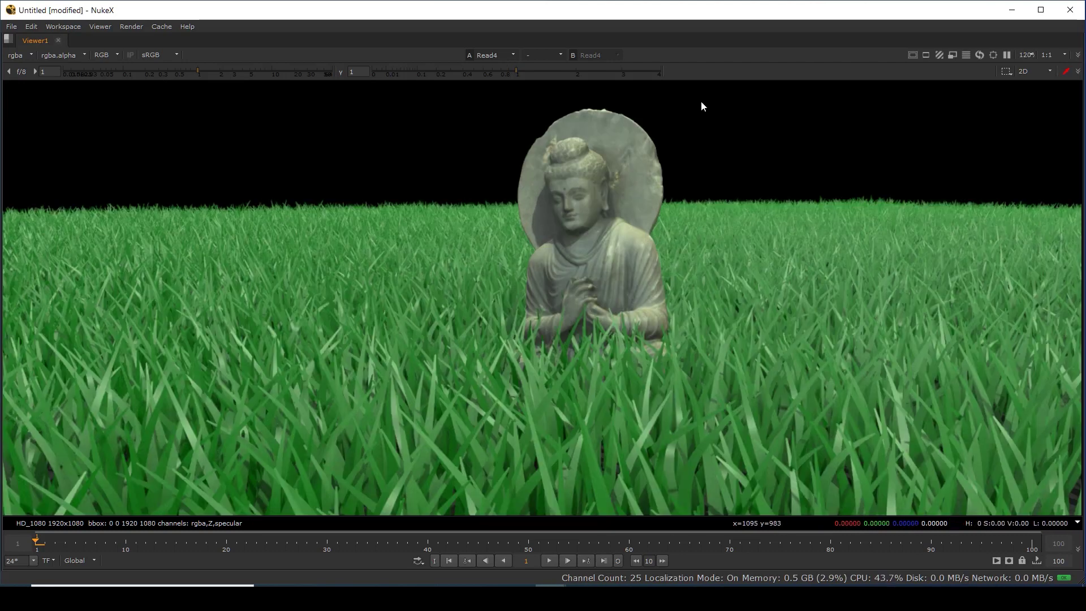
{"action": "left_click_drag", "start_coordinate": [701, 102], "coordinate": [373, 406]}
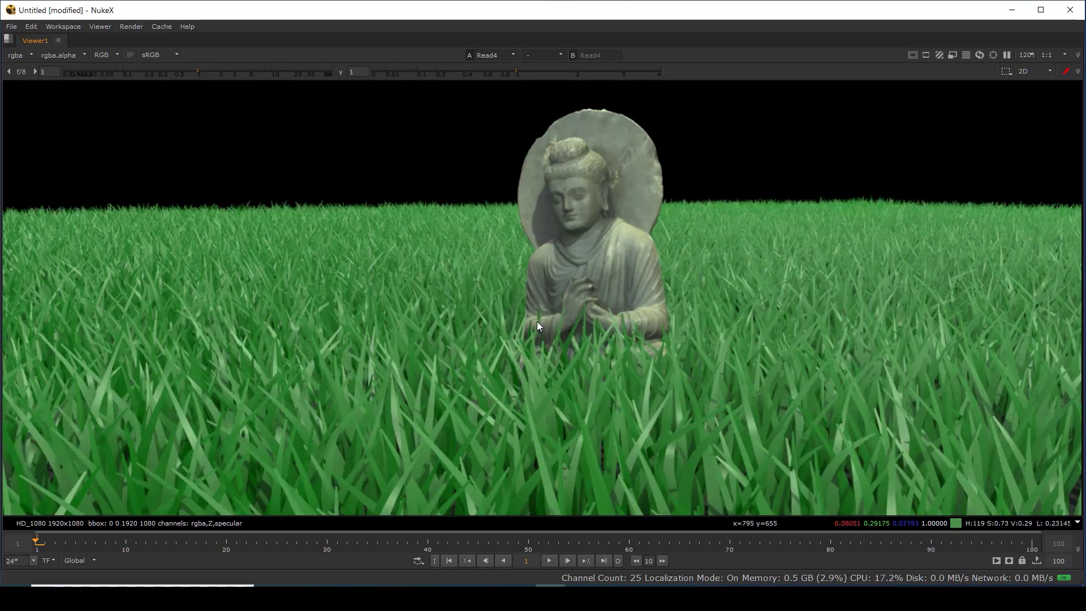
{"action": "scroll", "coordinate": [695, 316], "scroll_direction": "down", "scroll_amount": 5}
{"action": "scroll", "coordinate": [538, 347], "scroll_direction": "up", "scroll_amount": 3}
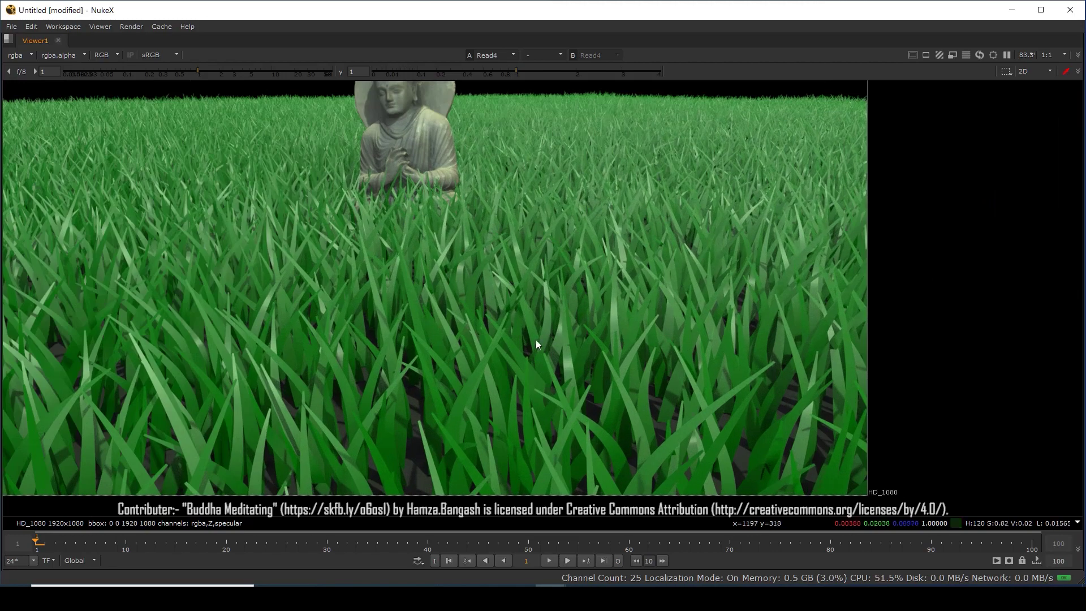
{"action": "scroll", "coordinate": [630, 315], "scroll_direction": "down", "scroll_amount": 1}
{"action": "scroll", "coordinate": [659, 310], "scroll_direction": "down", "scroll_amount": 3}
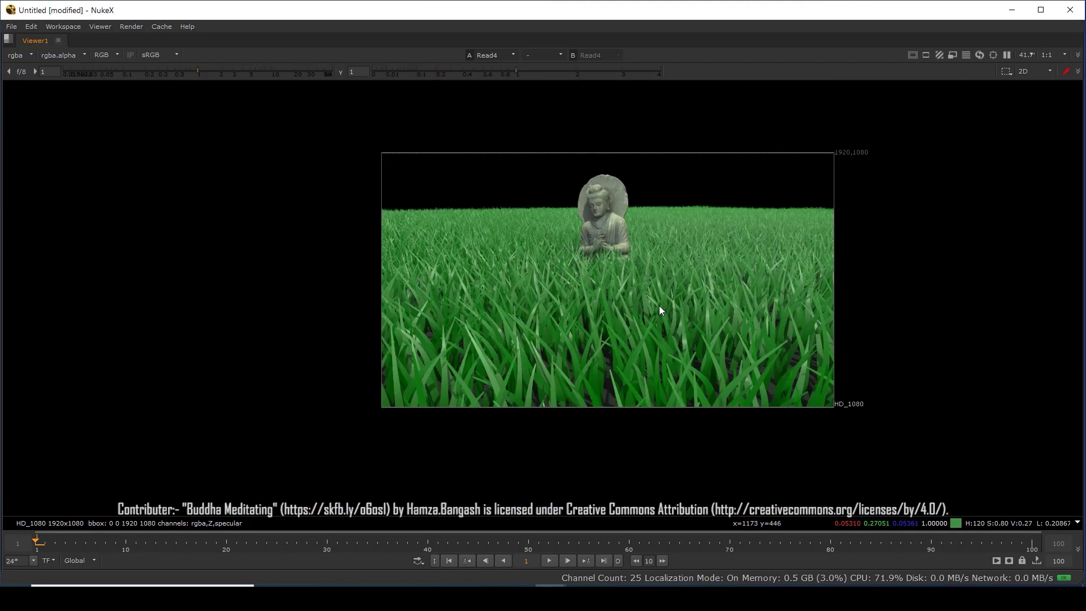
{"action": "scroll", "coordinate": [679, 354], "scroll_direction": "up", "scroll_amount": 2}
{"action": "scroll", "coordinate": [679, 353], "scroll_direction": "up", "scroll_amount": 1}
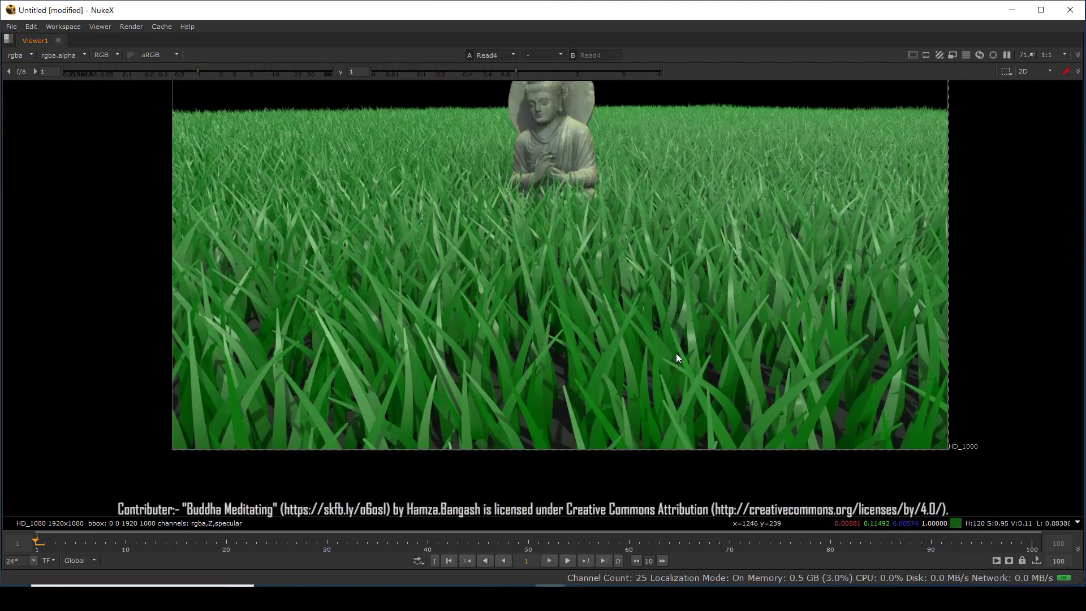
{"action": "left_click_drag", "start_coordinate": [565, 323], "coordinate": [590, 421]}
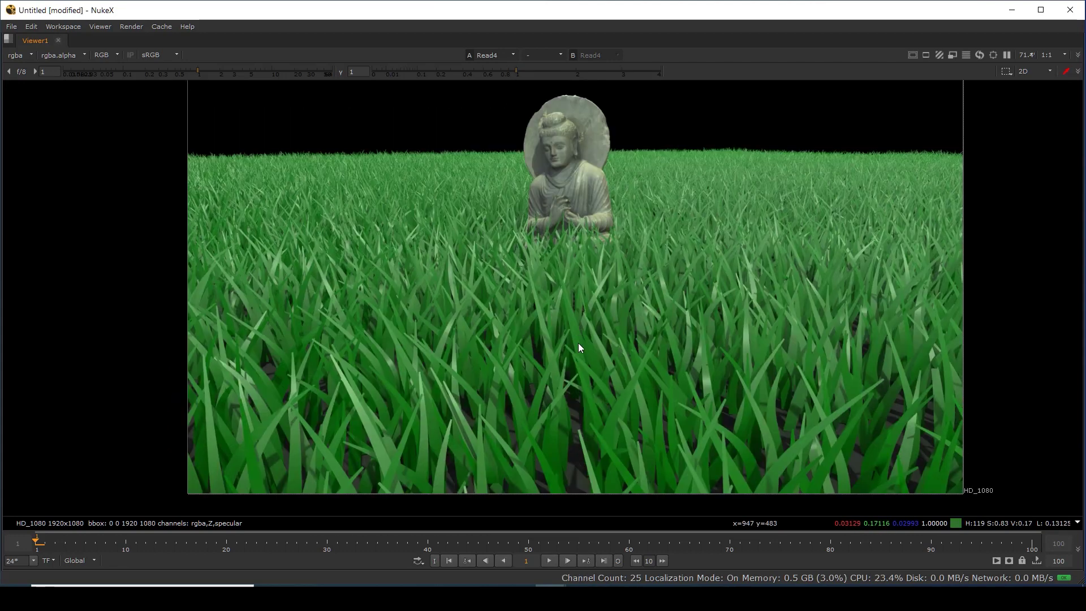
{"action": "scroll", "coordinate": [518, 154], "scroll_direction": "up", "scroll_amount": 2}
{"action": "left_click_drag", "start_coordinate": [507, 142], "coordinate": [648, 317]}
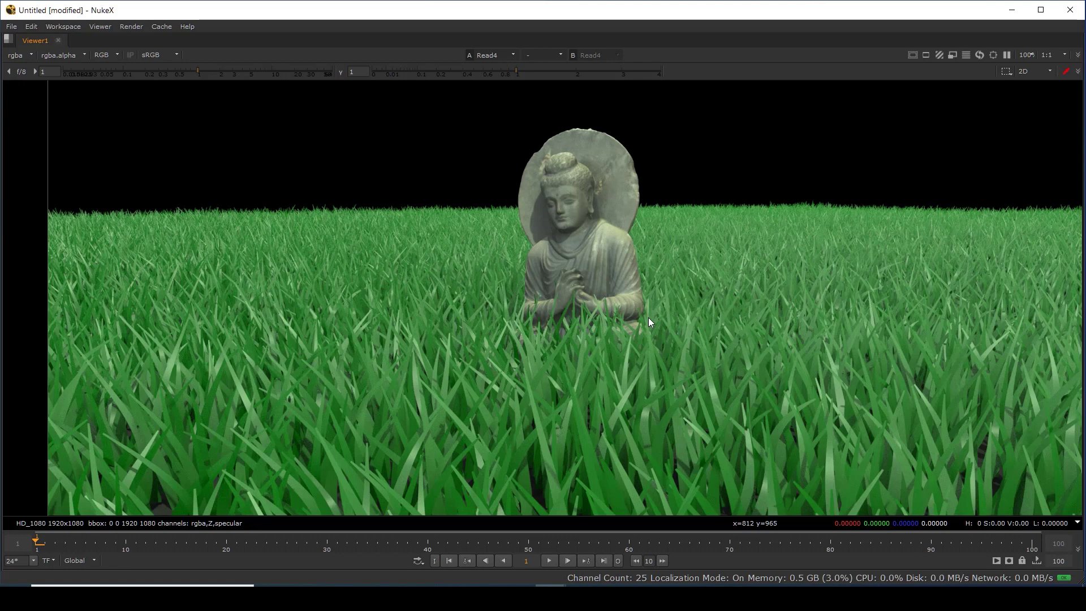
{"action": "scroll", "coordinate": [649, 317], "scroll_direction": "down", "scroll_amount": 1}
Check the alpha channel, then display the Z-depth channel, which appears solid white
{"action": "left_click", "coordinate": [20, 55]}
{"action": "left_click", "coordinate": [32, 100]}
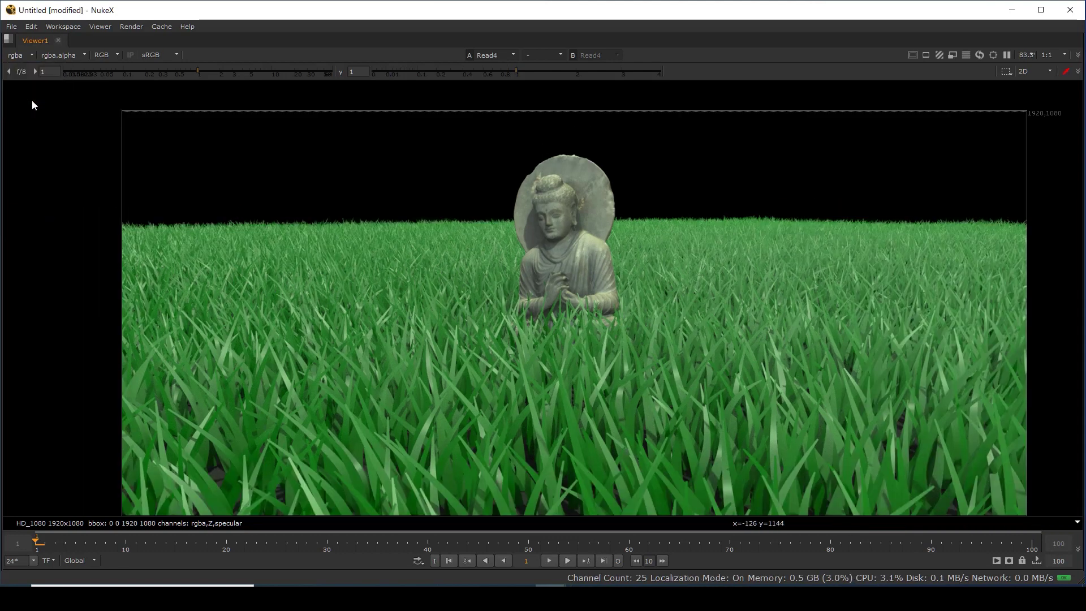
{"action": "left_click", "coordinate": [16, 55]}
{"action": "left_click", "coordinate": [29, 112]}
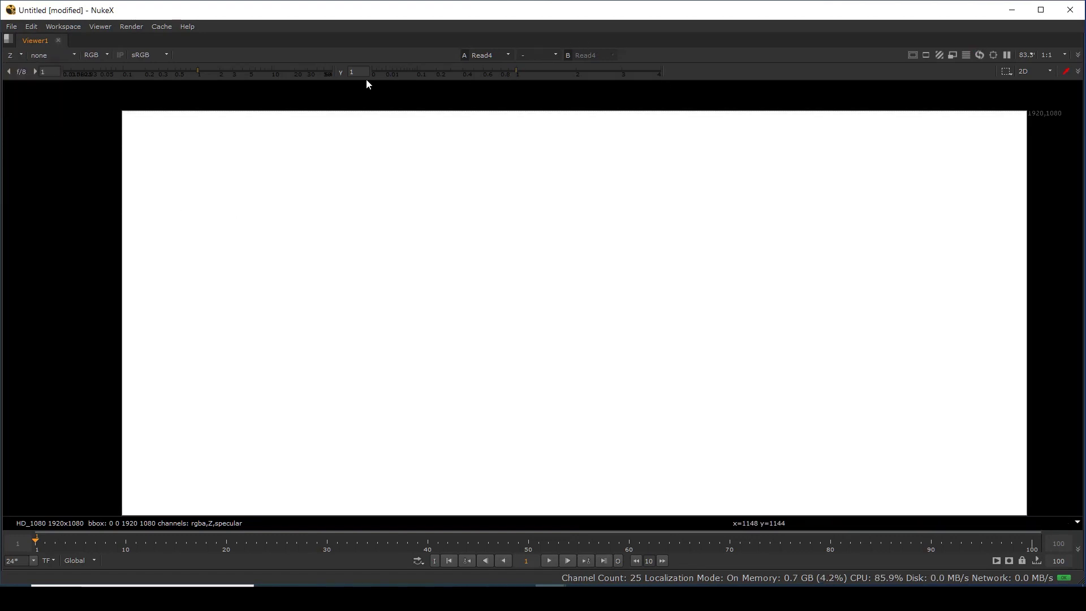
Lower and then reset the viewer gain, and inspect the specular pass
{"action": "left_click_drag", "start_coordinate": [198, 73], "coordinate": [61, 84]}
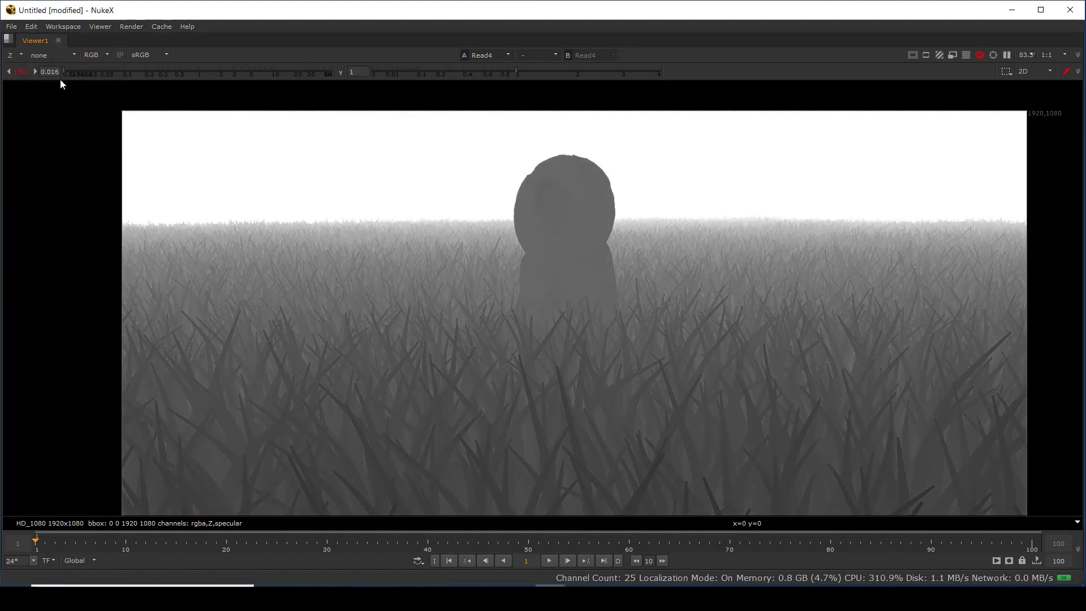
{"action": "left_click", "coordinate": [126, 74]}
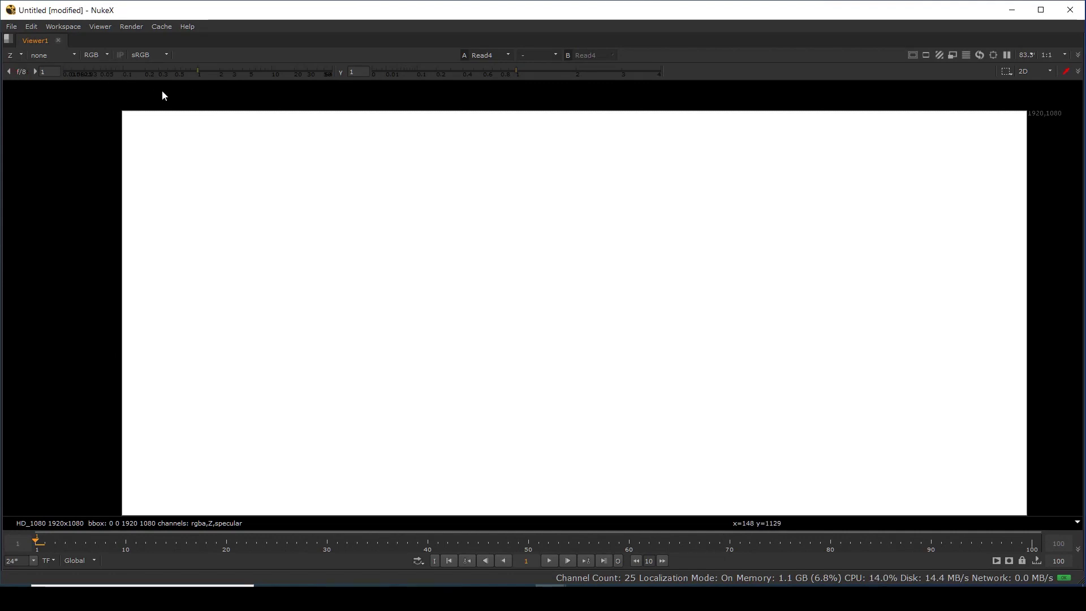
{"action": "left_click", "coordinate": [16, 55]}
{"action": "left_click", "coordinate": [37, 120]}
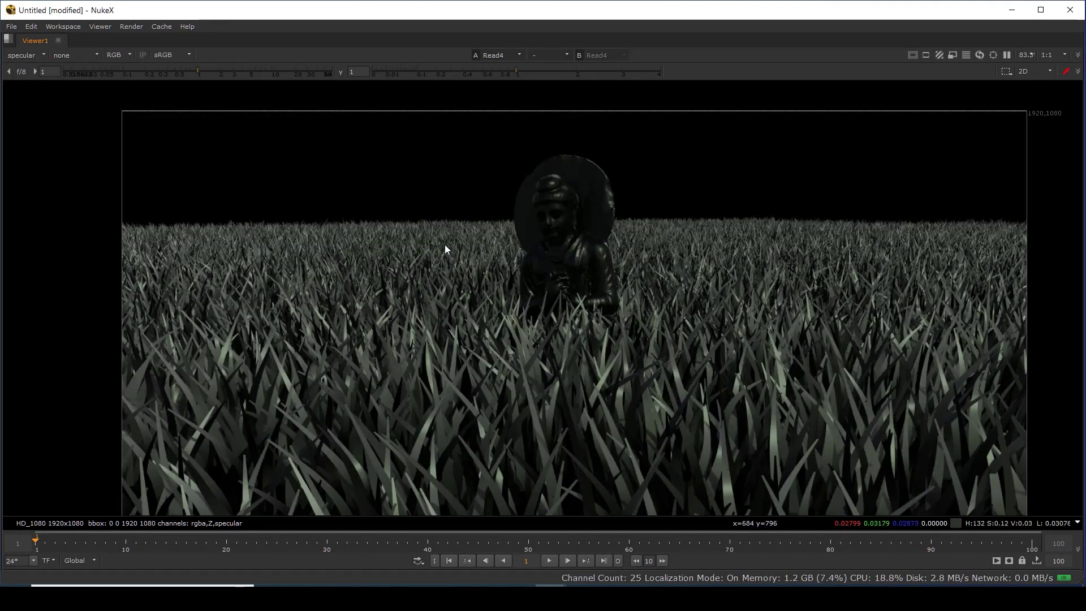
Return the viewer to rgba and restore the normal workspace panels
{"action": "left_click", "coordinate": [22, 54]}
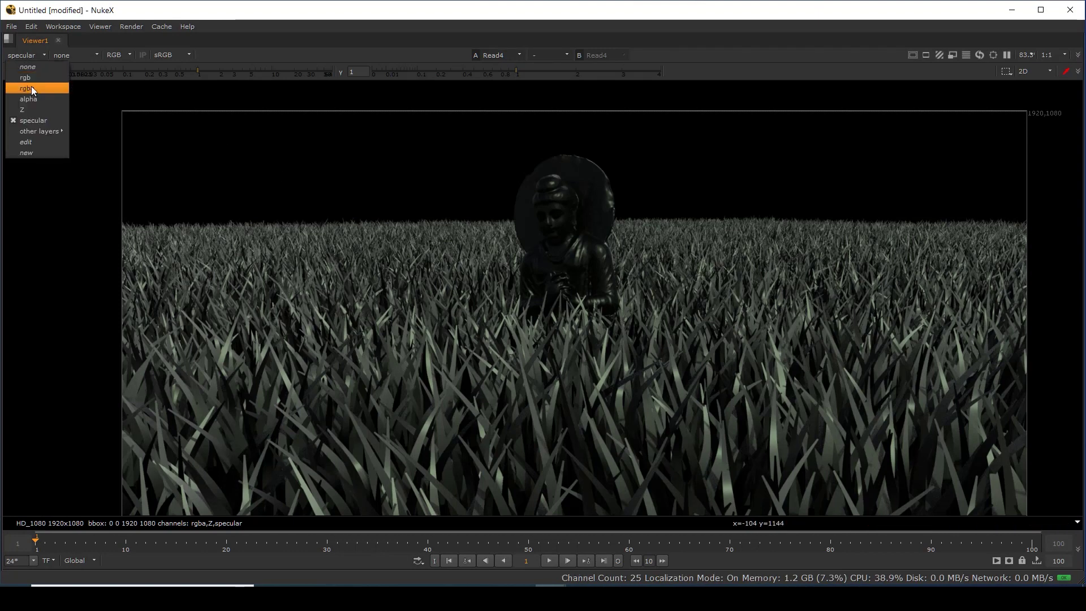
{"action": "left_click", "coordinate": [28, 88]}
{"action": "key", "text": "space"}
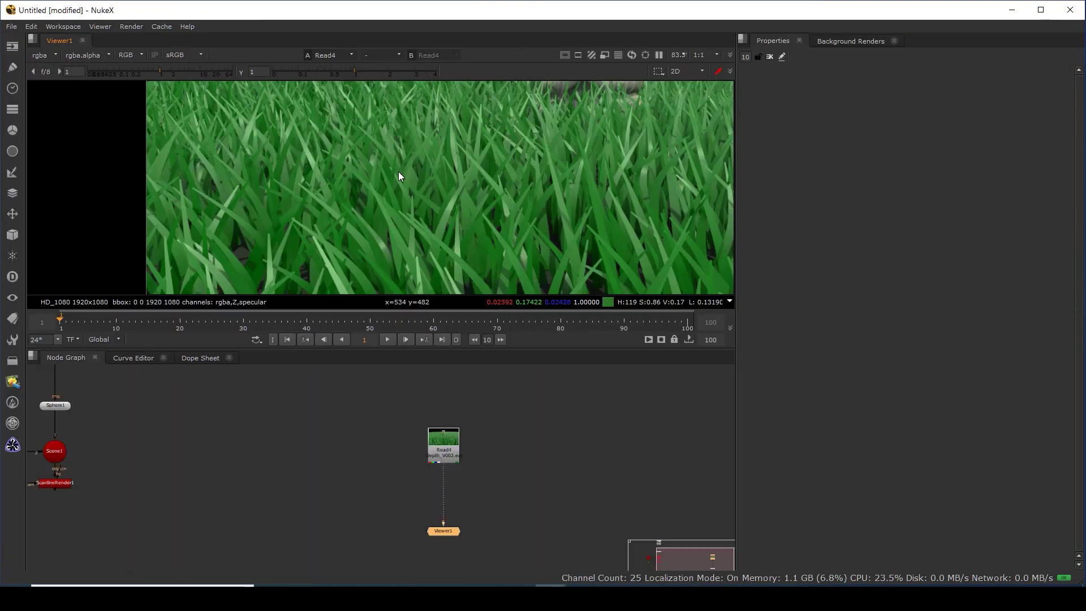
Fit the frame, move Viewer1 under Read4, and preview ScanlineRender1 then Read4
{"action": "key", "text": "f"}
{"action": "key", "text": "f"}
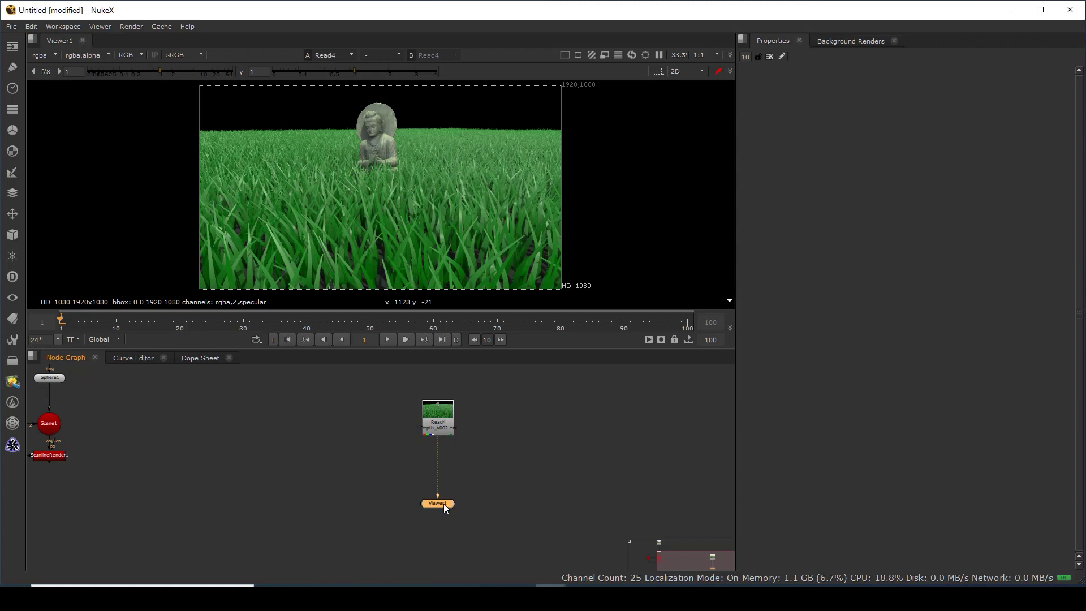
{"action": "left_click_drag", "start_coordinate": [444, 508], "coordinate": [445, 551]}
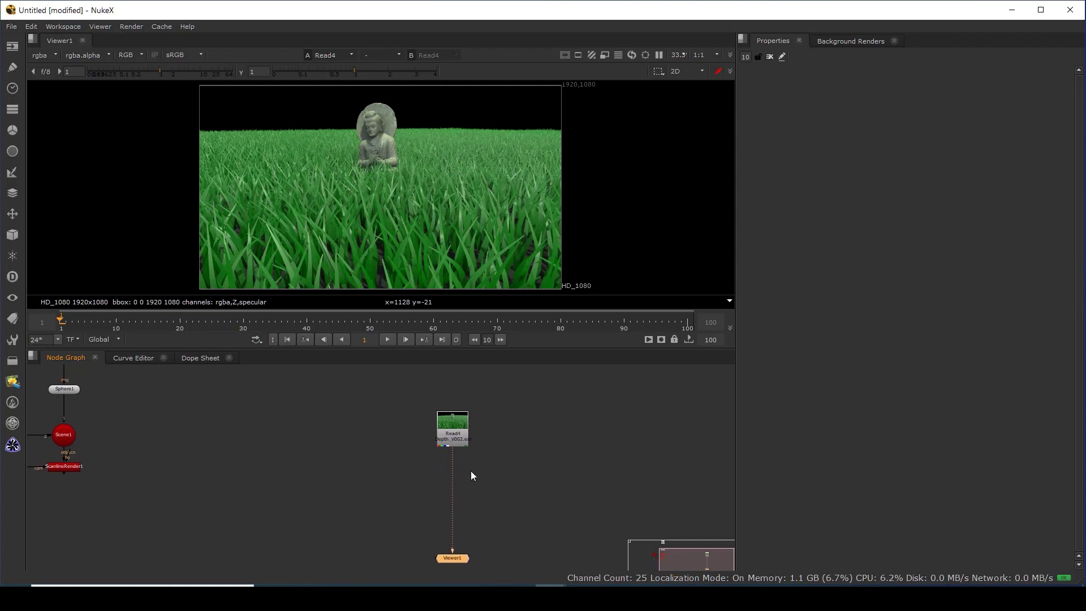
{"action": "left_click_drag", "start_coordinate": [502, 468], "coordinate": [310, 465]}
{"action": "scroll", "coordinate": [340, 487], "scroll_direction": "down", "scroll_amount": 3}
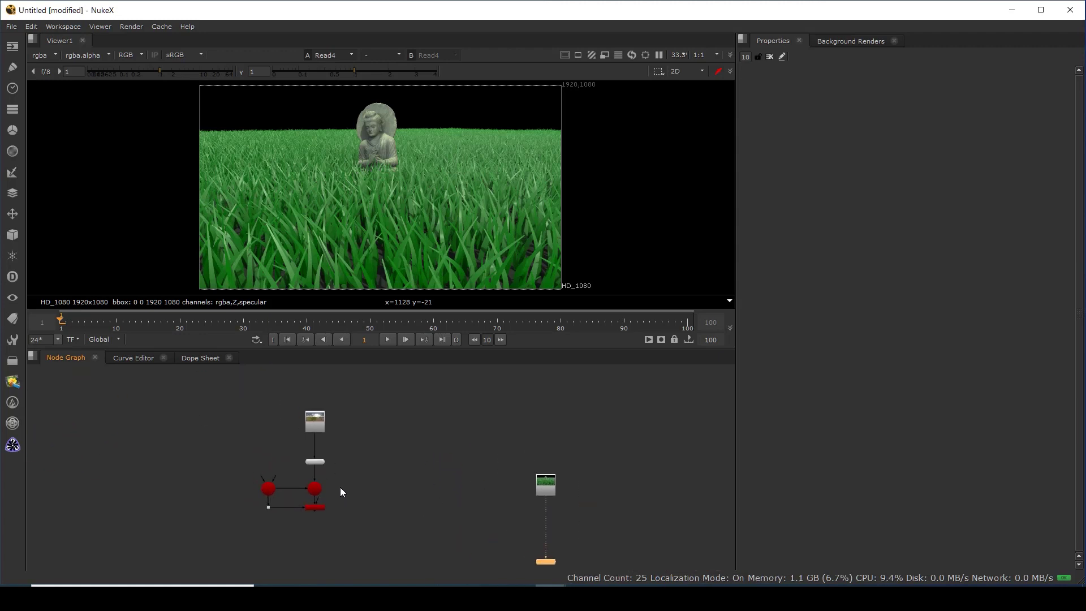
{"action": "scroll", "coordinate": [326, 496], "scroll_direction": "up", "scroll_amount": 4}
{"action": "left_click", "coordinate": [318, 514]}
{"action": "key", "text": "1"}
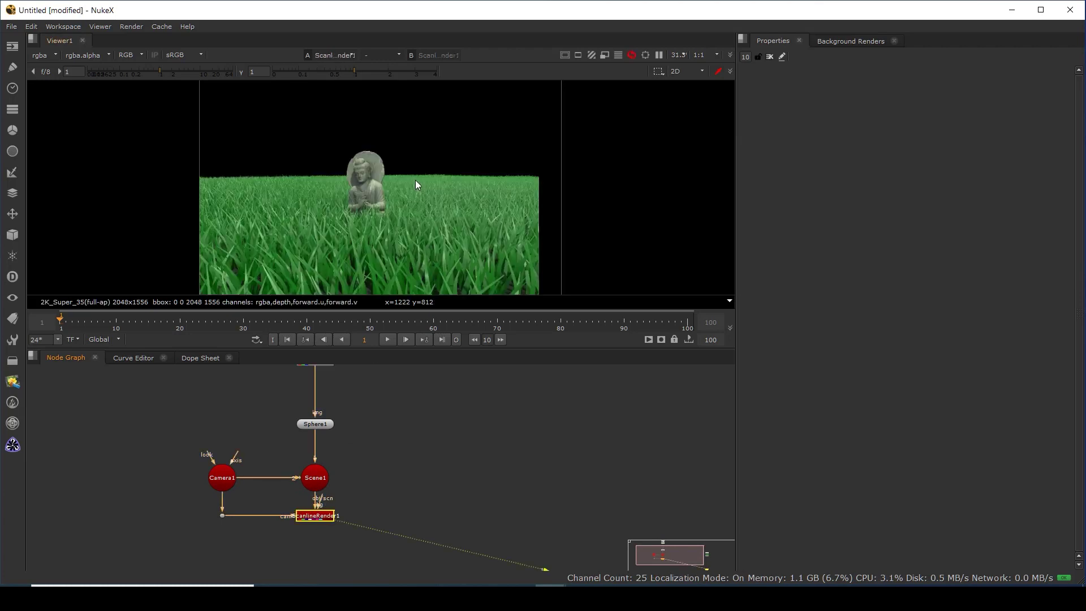
{"action": "left_click", "coordinate": [507, 388]}
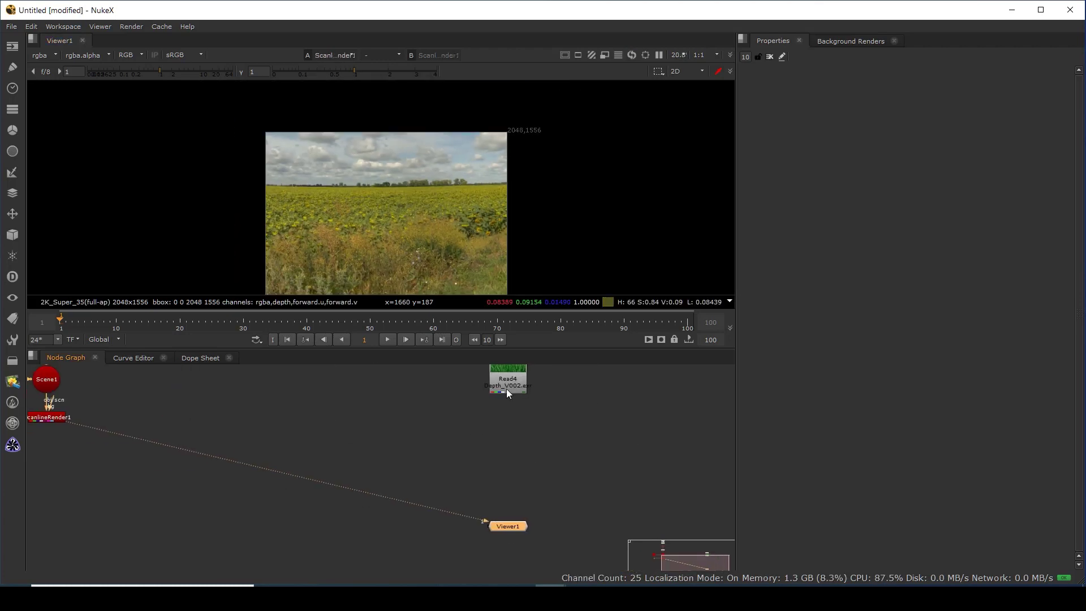
{"action": "key", "text": "1"}
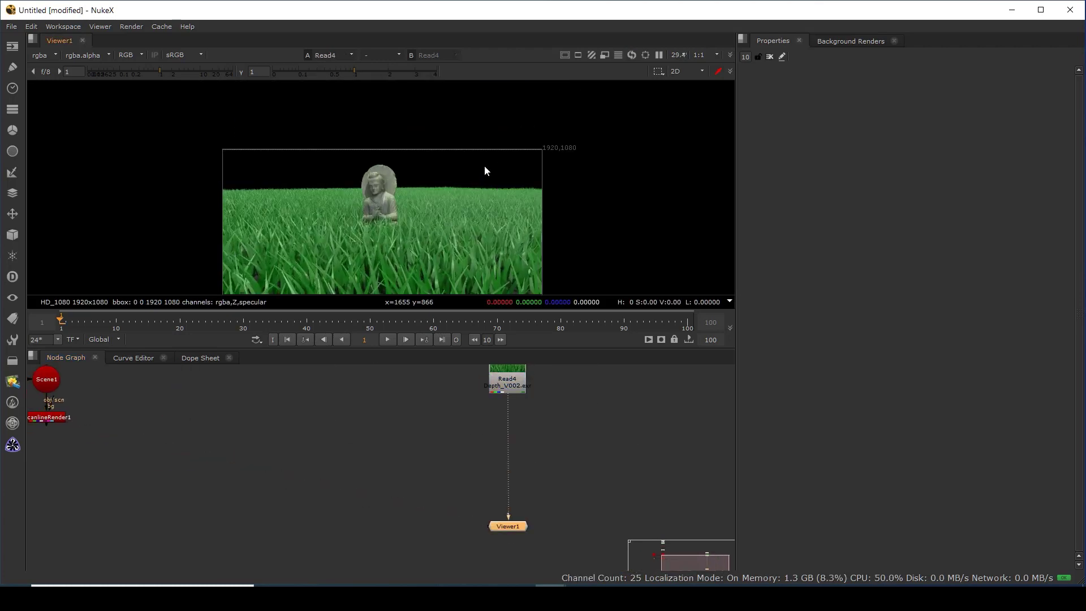
View and frame the Read3 sunflowers HDR image
{"action": "scroll", "coordinate": [226, 436], "scroll_direction": "down", "scroll_amount": 2}
{"action": "mouse_move", "coordinate": [198, 456]}
{"action": "left_mouse_down"}
{"action": "mouse_move", "coordinate": [363, 455]}
{"action": "mouse_move", "coordinate": [375, 477]}
{"action": "left_mouse_up"}
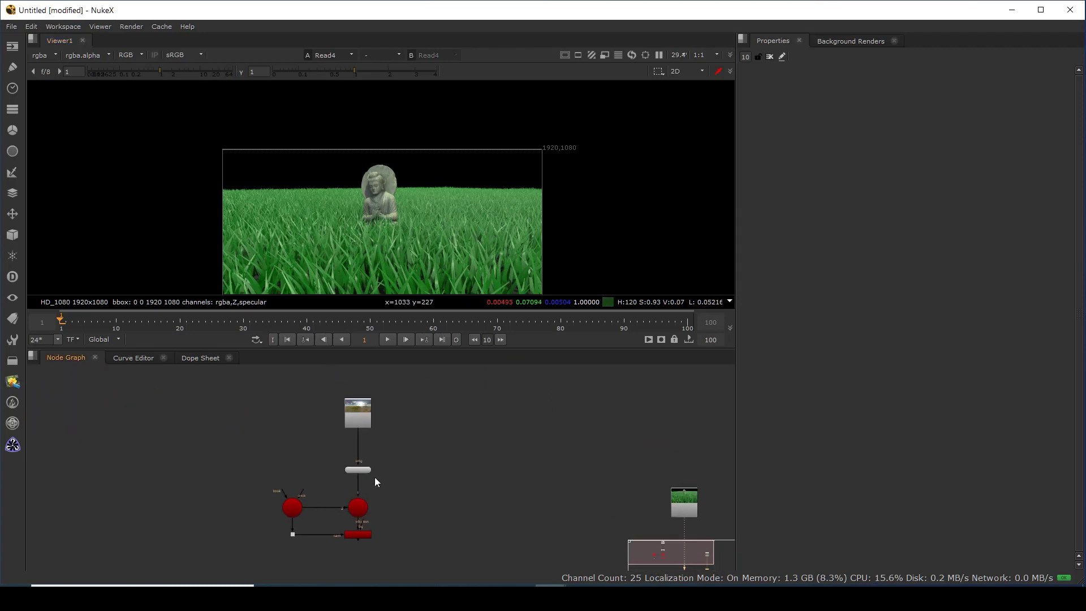
{"action": "scroll", "coordinate": [357, 422], "scroll_direction": "up", "scroll_amount": 2}
{"action": "left_click", "coordinate": [360, 408]}
{"action": "key", "text": "1"}
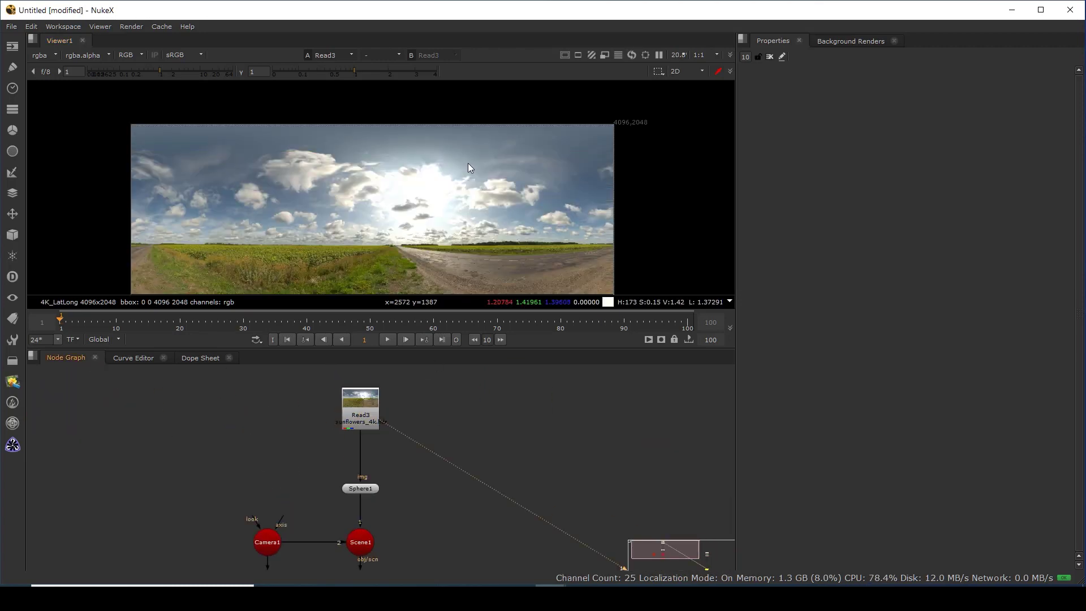
{"action": "left_click_drag", "start_coordinate": [469, 160], "coordinate": [515, 117]}
{"action": "scroll", "coordinate": [448, 210], "scroll_direction": "down", "scroll_amount": 1}
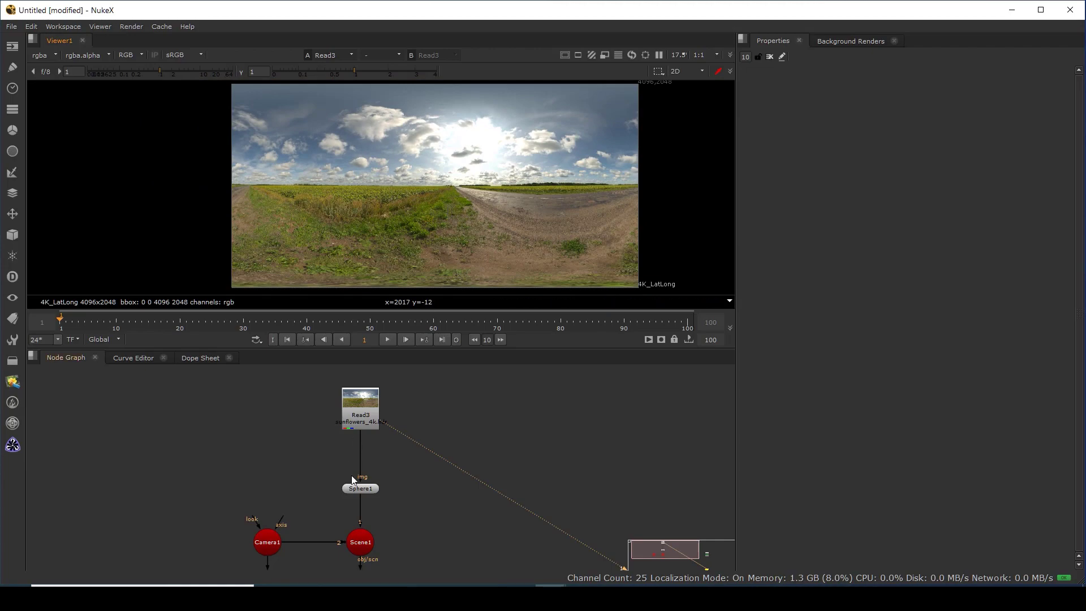
View Sphere1 in 3D and orbit around the textured sphere and ground grid
{"action": "left_click_drag", "start_coordinate": [384, 437], "coordinate": [392, 396]}
{"action": "left_click", "coordinate": [375, 450]}
{"action": "key", "text": "1"}
{"action": "key", "text": "Tab"}
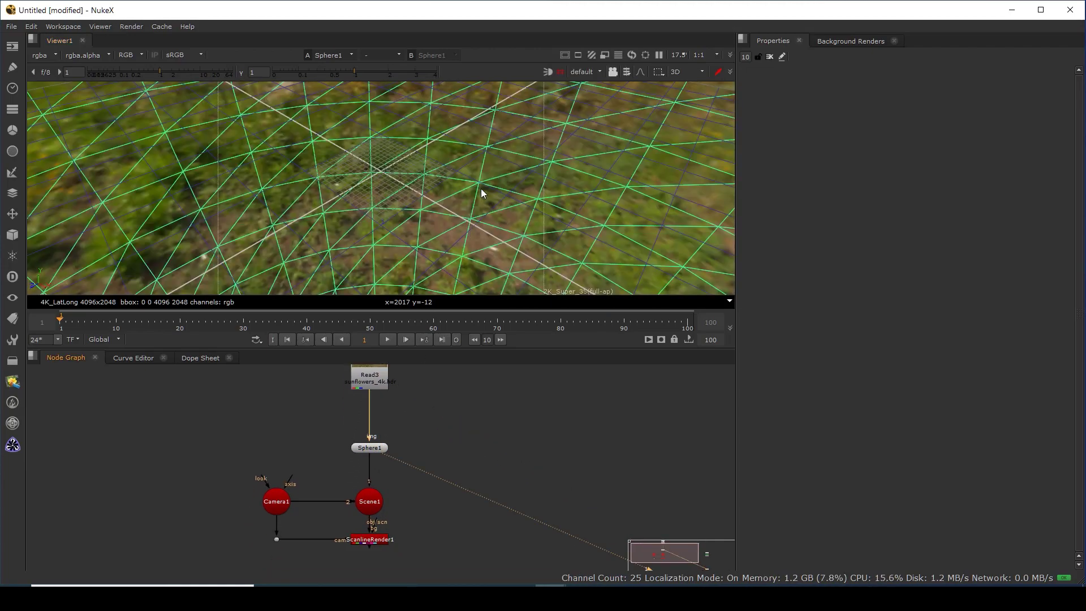
{"action": "scroll", "coordinate": [501, 211], "scroll_direction": "down", "scroll_amount": 5}
{"action": "mouse_move", "coordinate": [577, 89]}
{"action": "left_mouse_down"}
{"action": "mouse_move", "coordinate": [70, 100]}
{"action": "mouse_move", "coordinate": [83, 151]}
{"action": "left_mouse_up"}
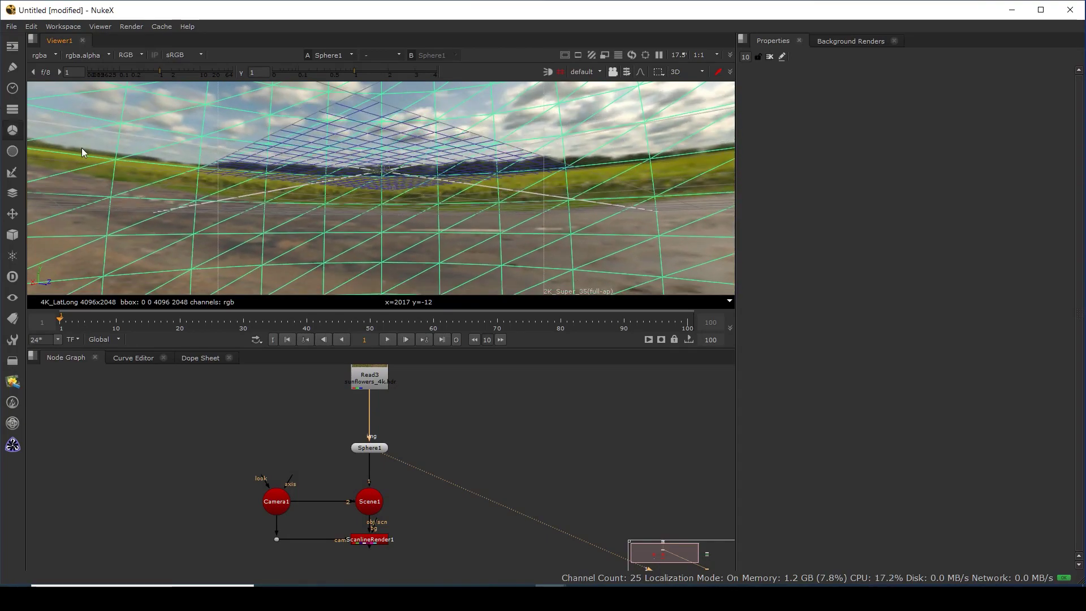
{"action": "mouse_move", "coordinate": [473, 204]}
{"action": "left_mouse_down"}
{"action": "mouse_move", "coordinate": [89, 180]}
{"action": "mouse_move", "coordinate": [300, 206]}
{"action": "left_mouse_up"}
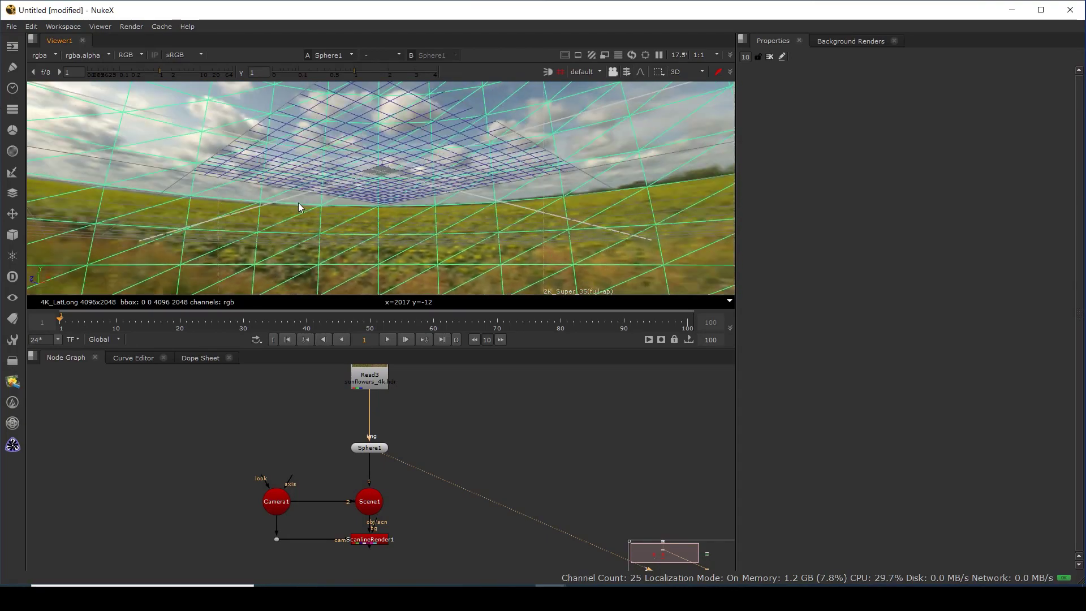
{"action": "scroll", "coordinate": [366, 514], "scroll_direction": "up", "scroll_amount": 2}
View the scene through Camera1, then return to the Read4 grass render
{"action": "left_click", "coordinate": [236, 498]}
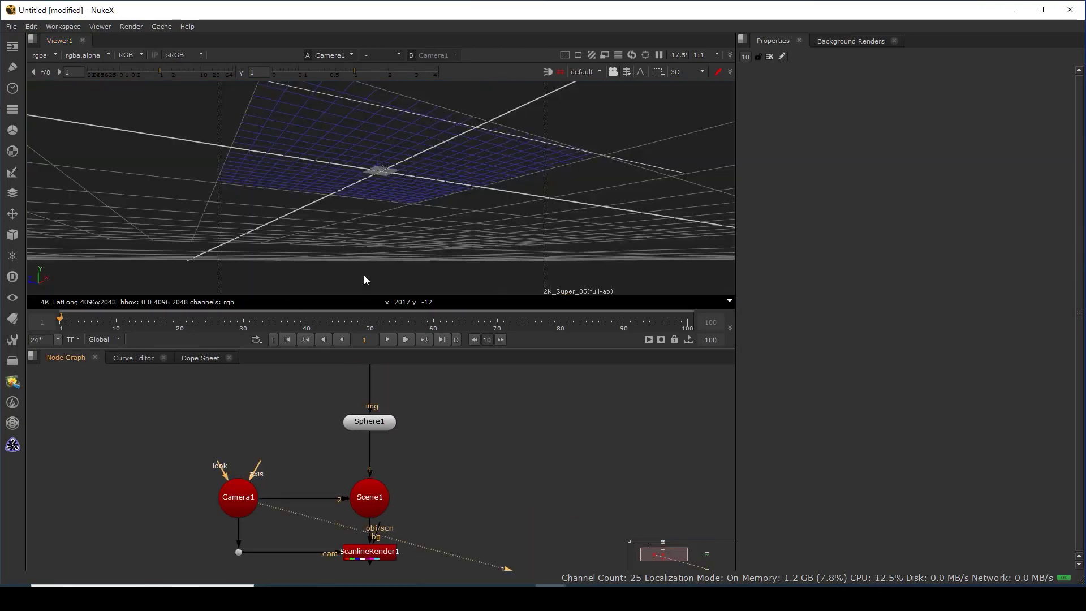
{"action": "key", "text": "1"}
{"action": "scroll", "coordinate": [486, 440], "scroll_direction": "down", "scroll_amount": 3}
{"action": "left_click", "coordinate": [674, 451]}
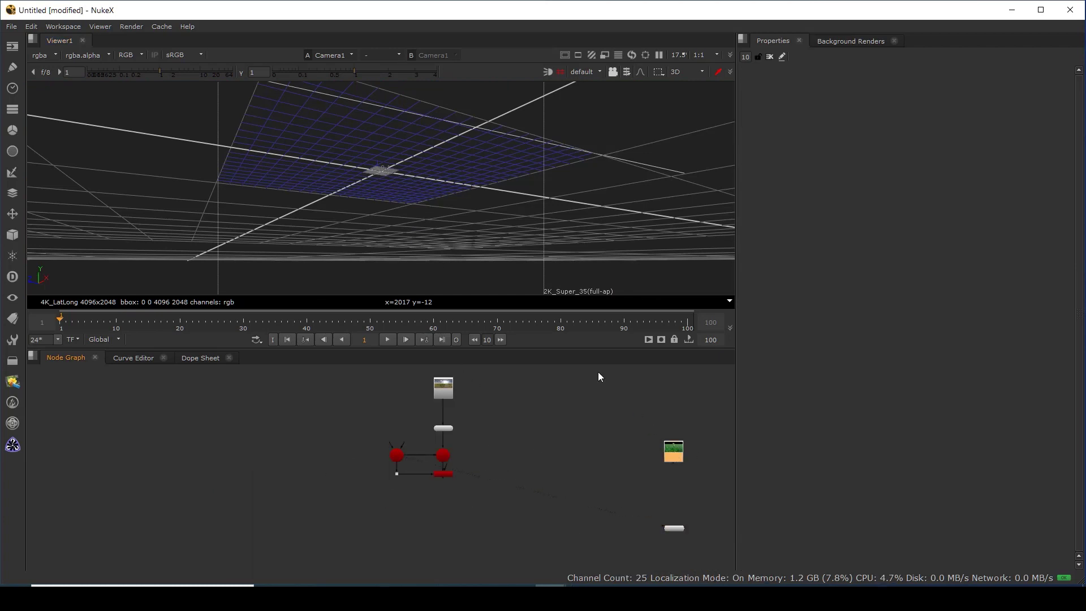
{"action": "key", "text": "1"}
{"action": "scroll", "coordinate": [426, 436], "scroll_direction": "up", "scroll_amount": 3}
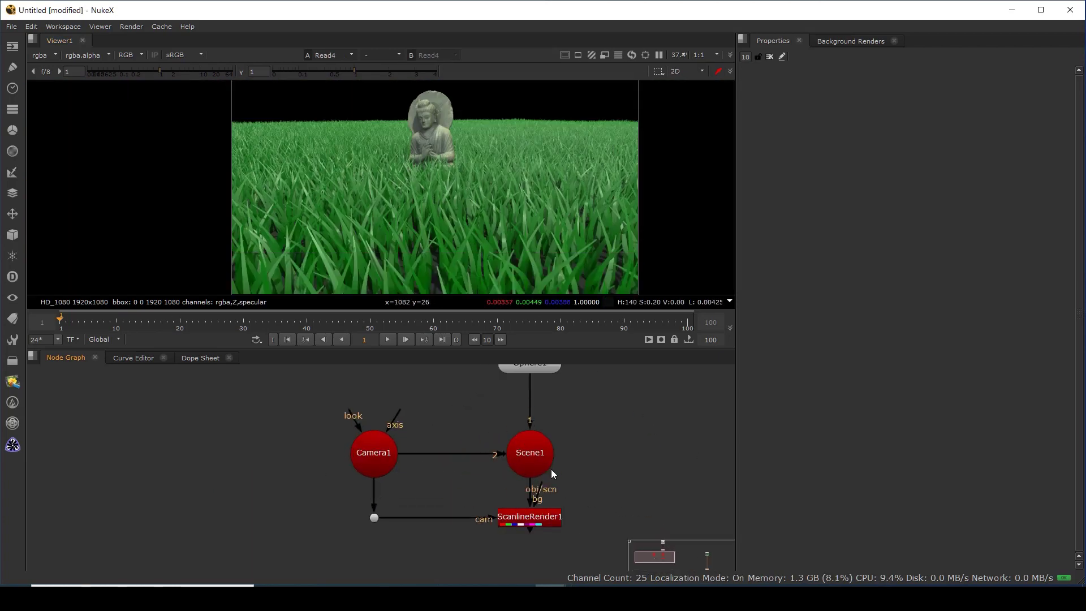
Check Scene1 in 3D, then view the ScanlineRender1 field background in 2D
{"action": "left_click", "coordinate": [530, 453]}
{"action": "key", "text": "1"}
{"action": "left_click", "coordinate": [528, 521]}
{"action": "key", "text": "1"}
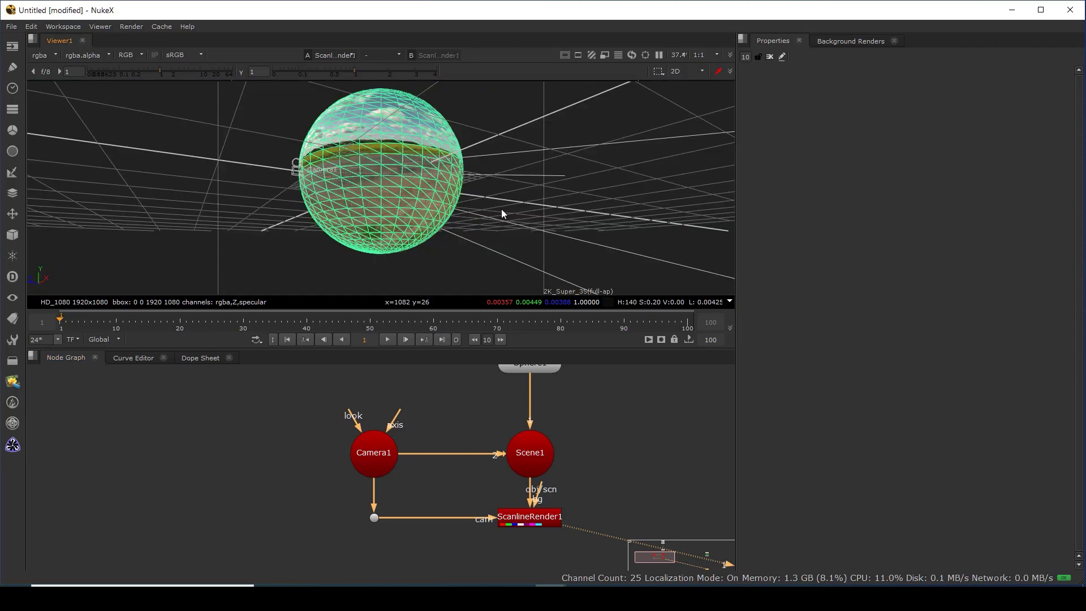
{"action": "key", "text": "Tab"}
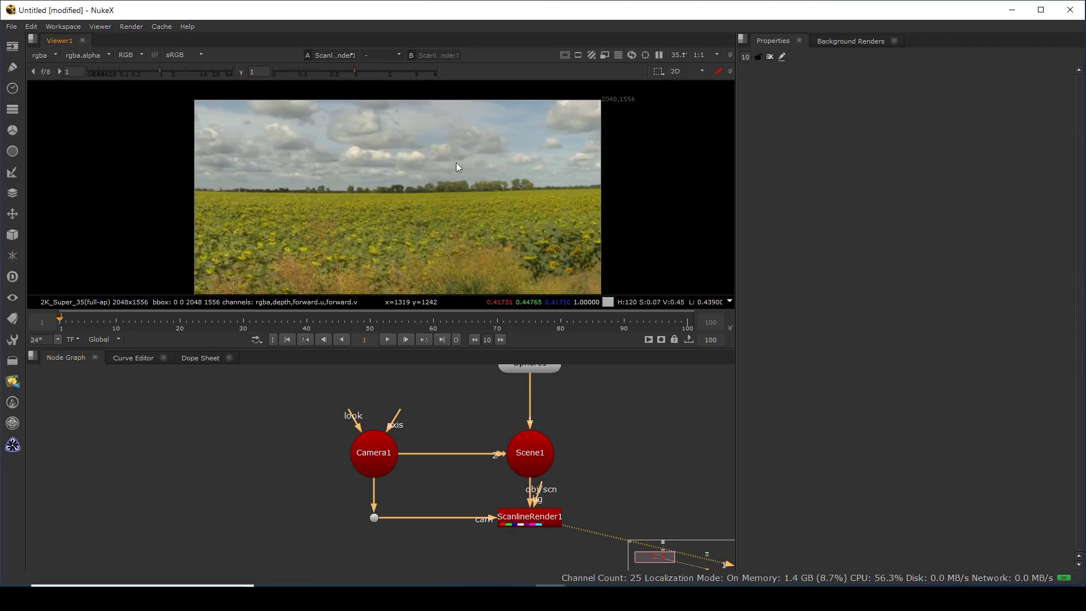
{"action": "scroll", "coordinate": [531, 459], "scroll_direction": "down", "scroll_amount": 4}
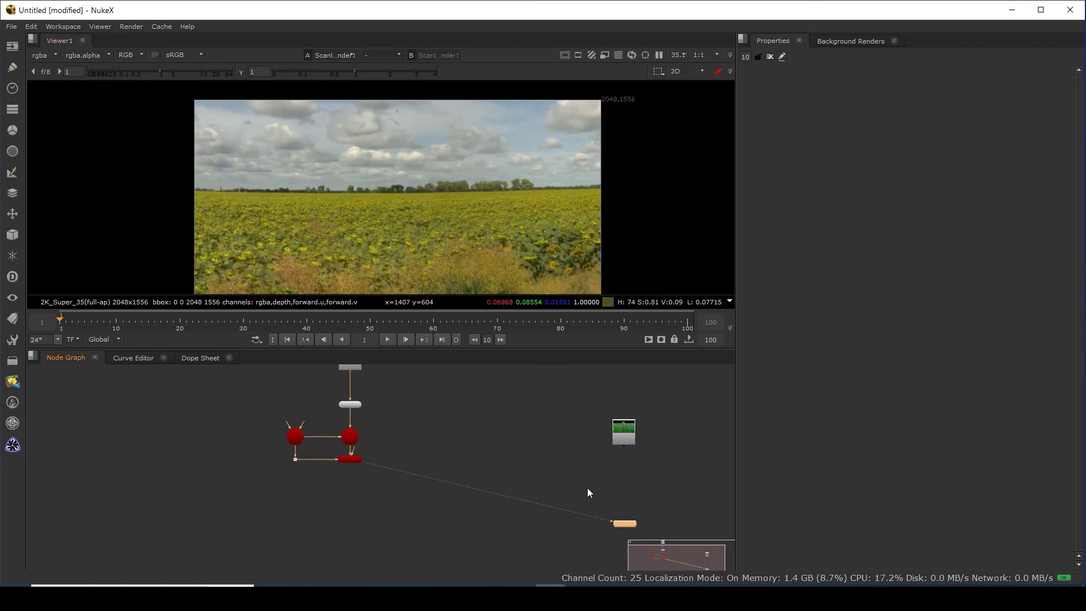
{"action": "scroll", "coordinate": [592, 485], "scroll_direction": "up", "scroll_amount": 2}
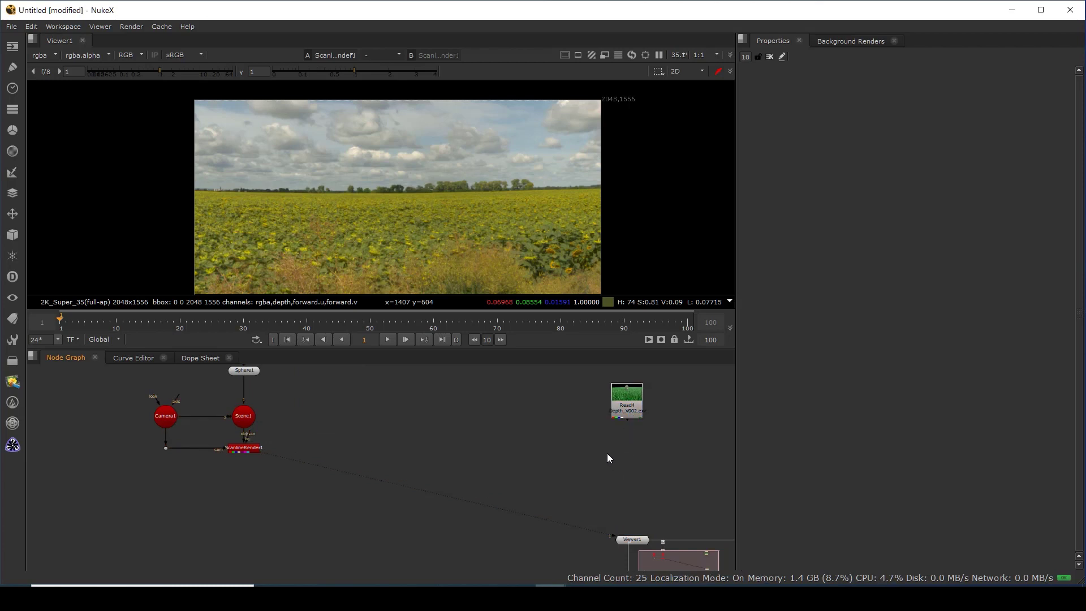
Add a Merge node with B from ScanlineRender1 and A from Read4, and view it
{"action": "key", "text": "m"}
{"action": "scroll", "coordinate": [616, 460], "scroll_direction": "up", "scroll_amount": 2}
{"action": "mouse_move", "coordinate": [588, 466]}
{"action": "left_mouse_down"}
{"action": "mouse_move", "coordinate": [198, 474]}
{"action": "mouse_move", "coordinate": [92, 450]}
{"action": "left_mouse_up"}
{"action": "mouse_move", "coordinate": [607, 451]}
{"action": "left_mouse_down"}
{"action": "mouse_move", "coordinate": [635, 409]}
{"action": "mouse_move", "coordinate": [636, 462]}
{"action": "left_mouse_up"}
{"action": "key", "text": "1"}
Compare the composite against the background render and the Read4 render alone
{"action": "scroll", "coordinate": [634, 461], "scroll_direction": "down", "scroll_amount": 6}
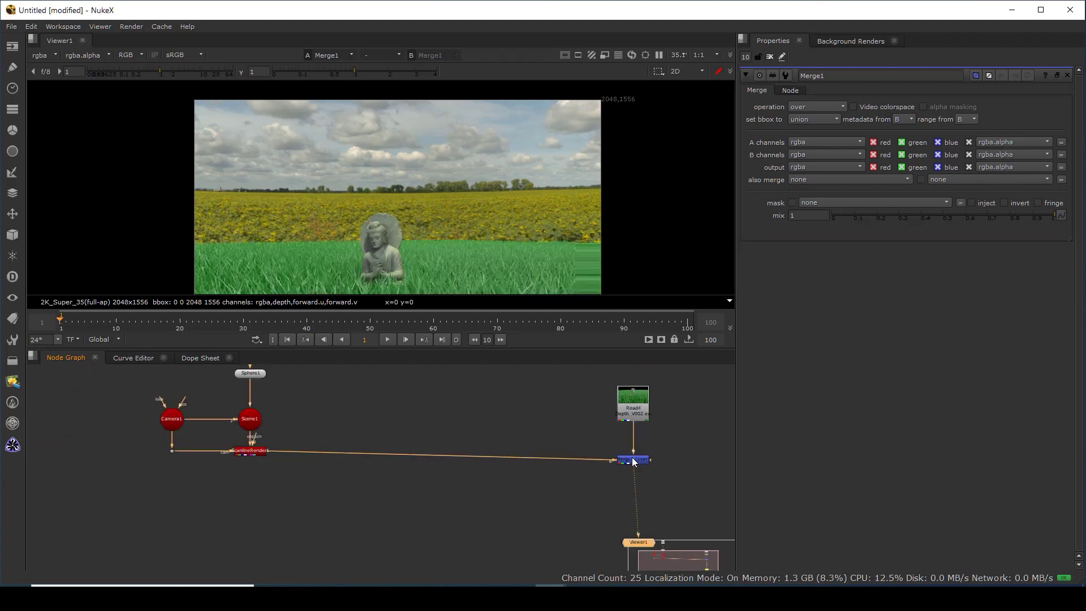
{"action": "left_click_drag", "start_coordinate": [643, 474], "coordinate": [688, 502]}
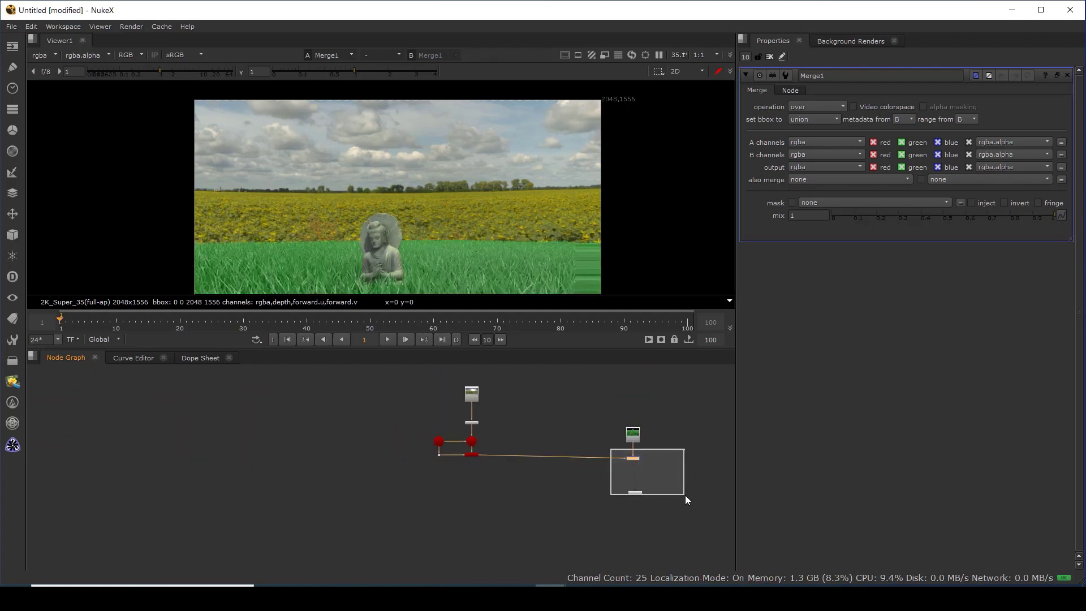
{"action": "key", "text": "ctrl+z"}
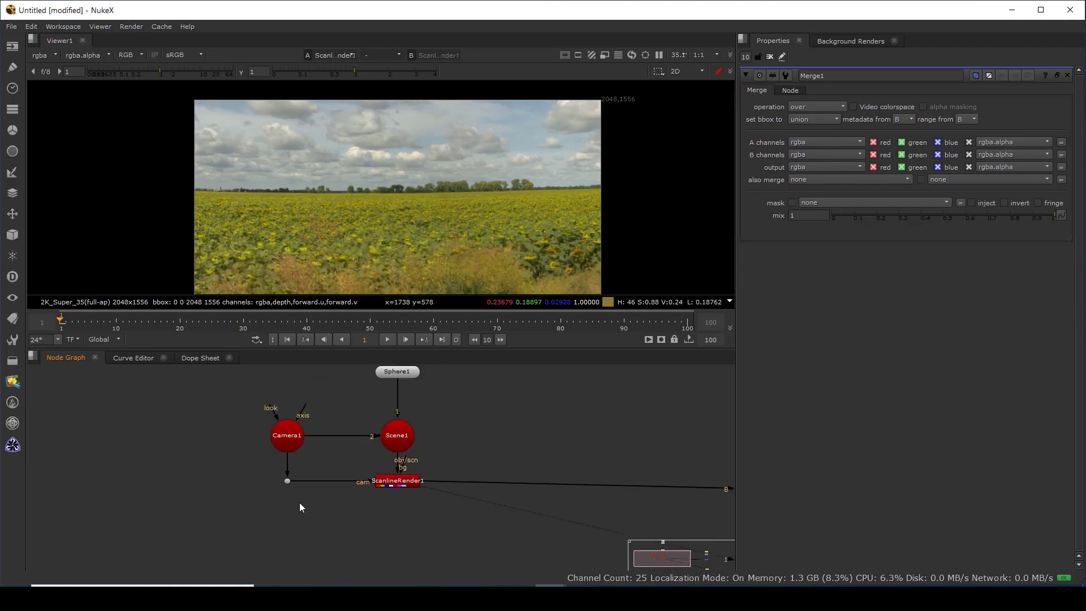
{"action": "key", "text": "ctrl+z"}
{"action": "key", "text": "ctrl+z"}
{"action": "left_click_drag", "start_coordinate": [650, 117], "coordinate": [490, 174]}
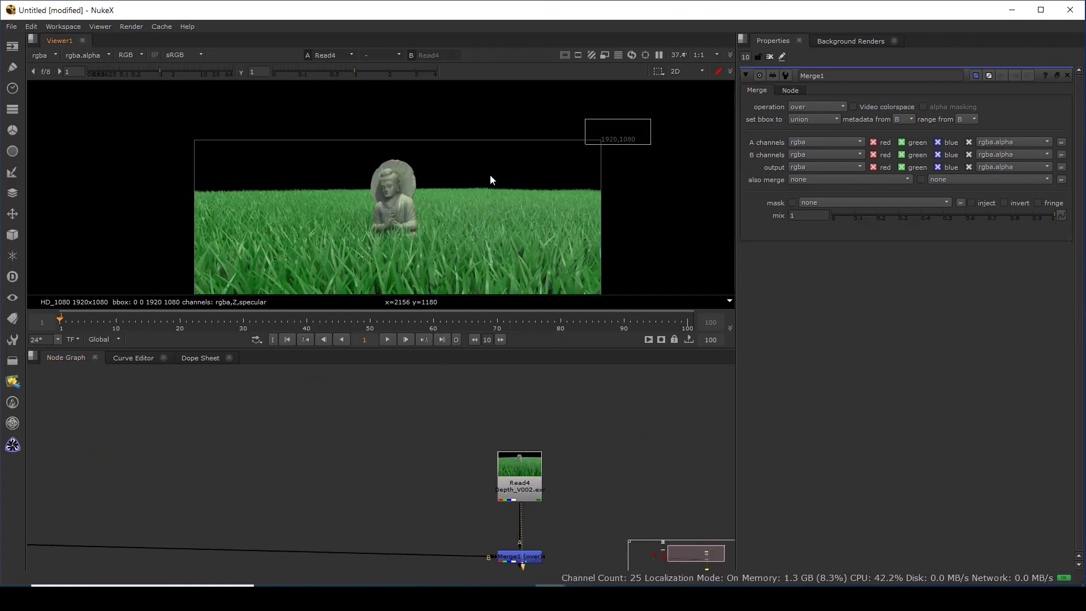
Set the project's full size format to HD_1080 (1920x1080)
{"action": "left_click_drag", "start_coordinate": [276, 482], "coordinate": [568, 484]}
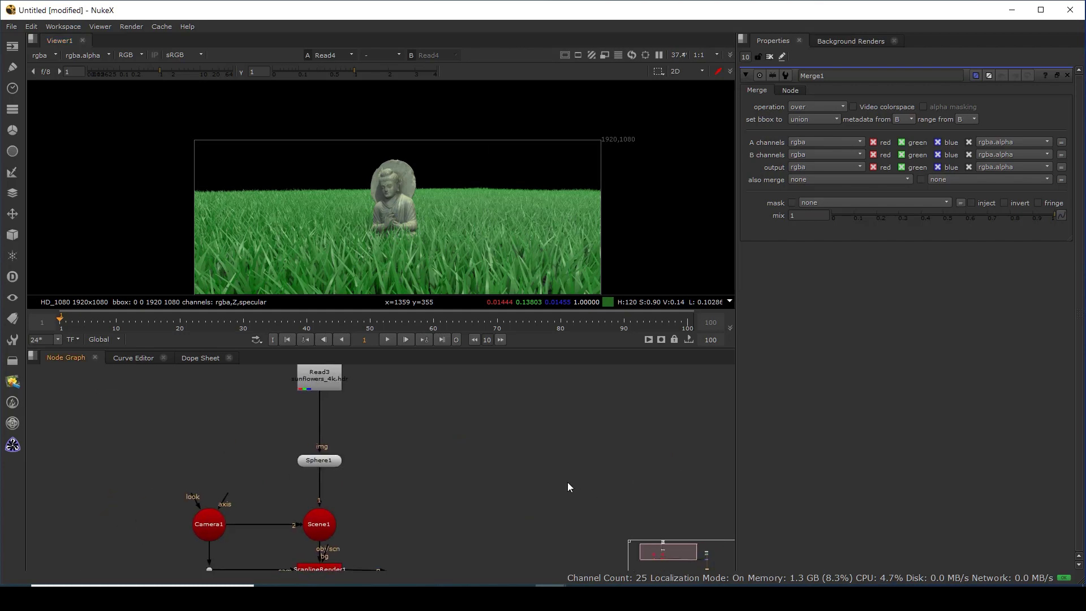
{"action": "key", "text": "s"}
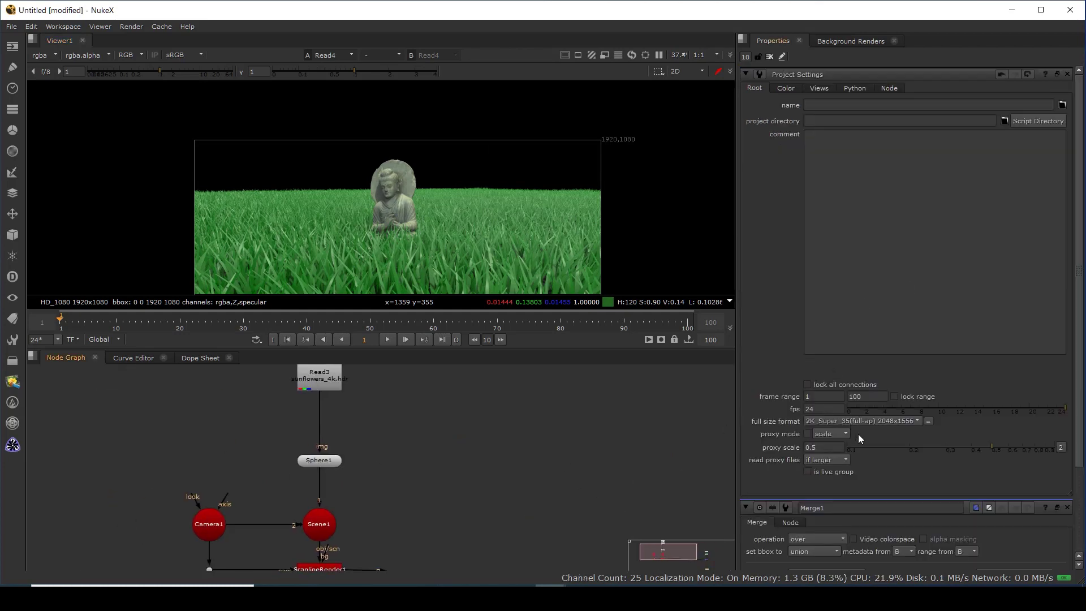
{"action": "left_click", "coordinate": [889, 422]}
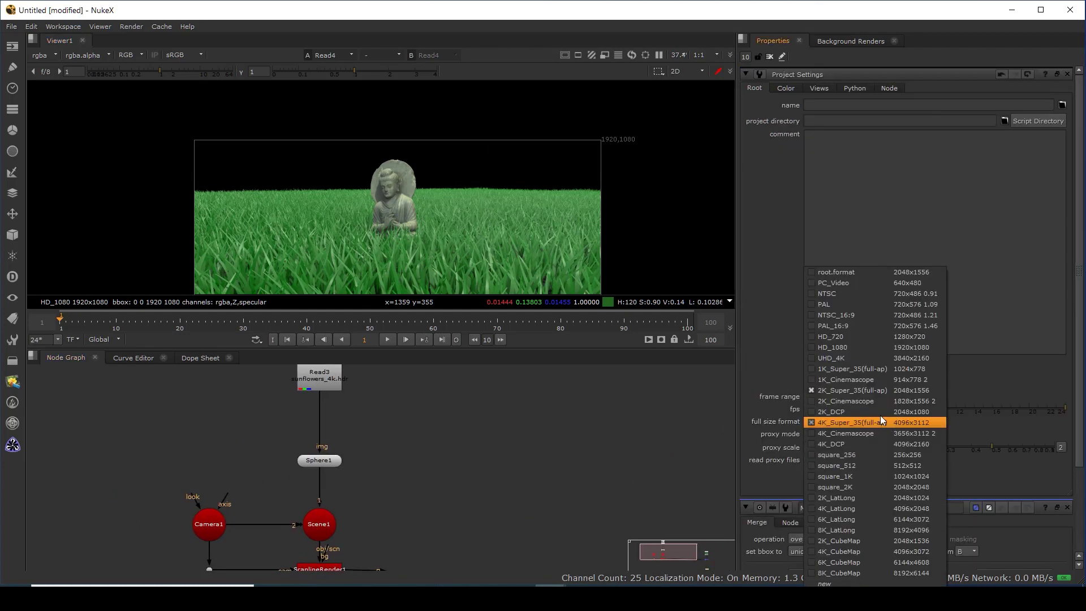
{"action": "left_click", "coordinate": [844, 347]}
View the Merge1 composite fitted to the HD frame and move Merge1 lower
{"action": "scroll", "coordinate": [547, 485], "scroll_direction": "down", "scroll_amount": 3}
{"action": "left_click_drag", "start_coordinate": [544, 469], "coordinate": [619, 435]}
{"action": "key", "text": "1"}
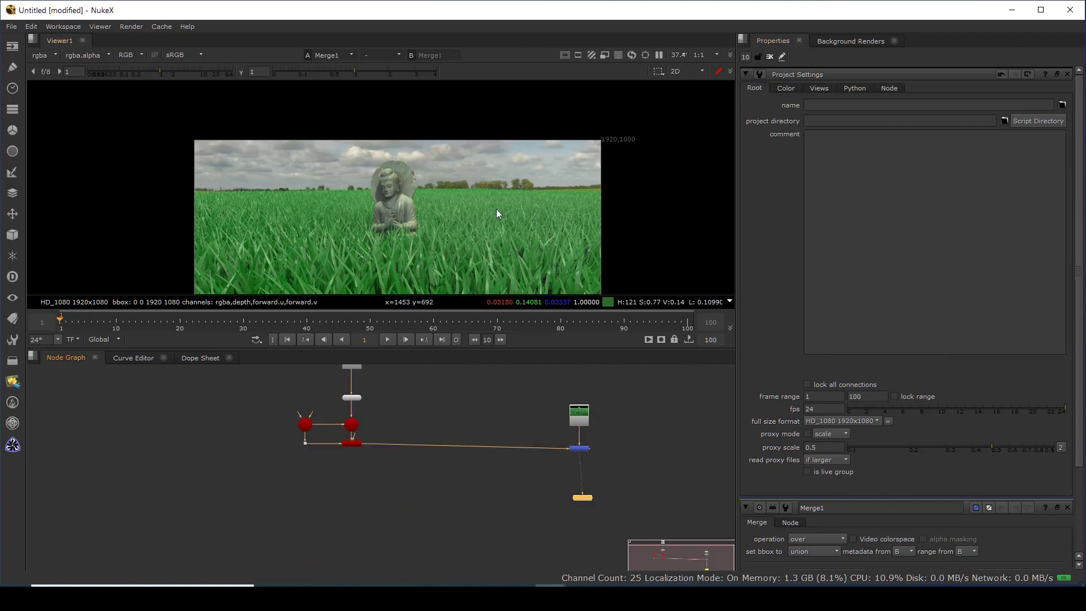
{"action": "key", "text": "f"}
{"action": "scroll", "coordinate": [555, 450], "scroll_direction": "down", "scroll_amount": 1}
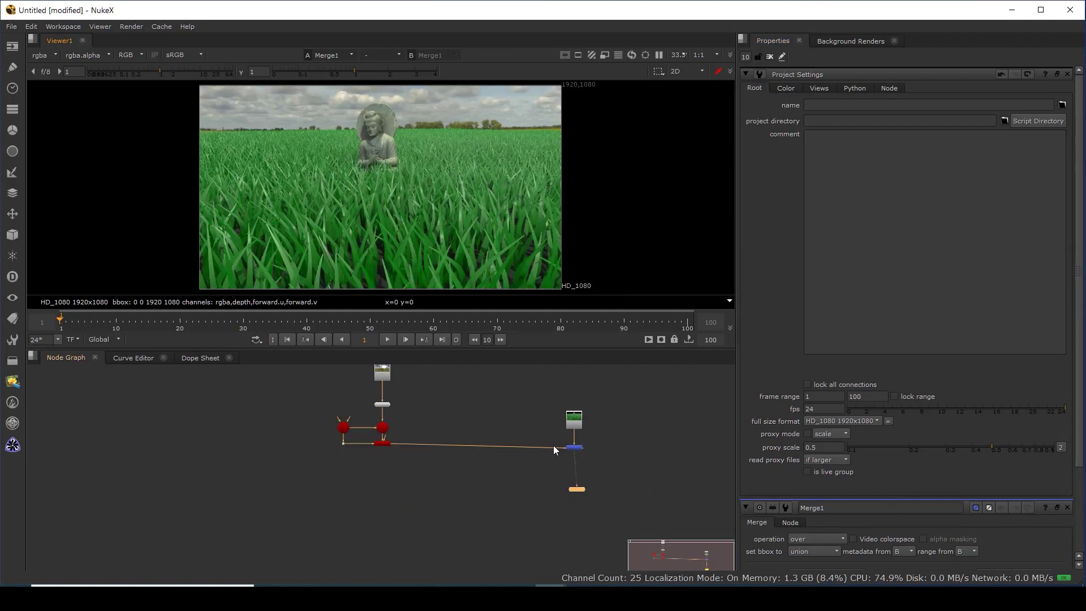
{"action": "left_click_drag", "start_coordinate": [575, 448], "coordinate": [585, 548]}
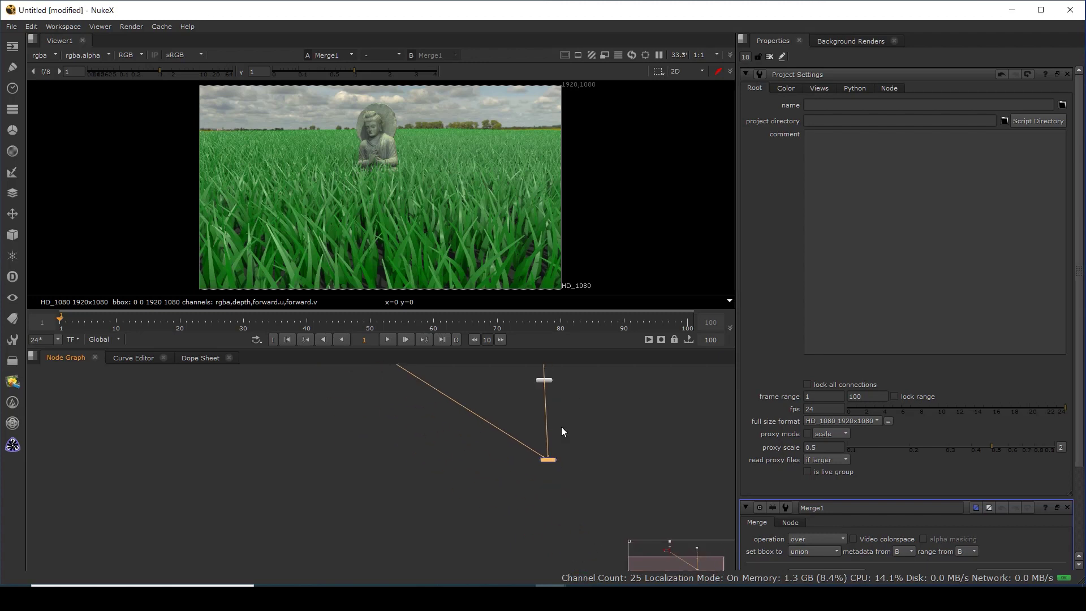
{"action": "left_click_drag", "start_coordinate": [550, 466], "coordinate": [547, 498]}
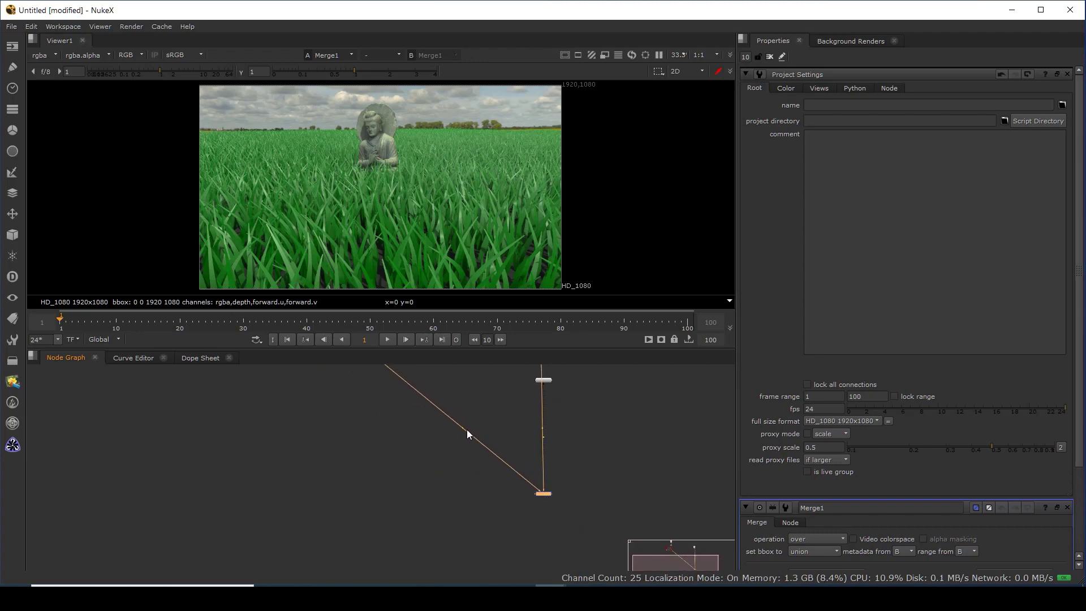
{"action": "scroll", "coordinate": [467, 435], "scroll_direction": "down", "scroll_amount": 3}
{"action": "scroll", "coordinate": [533, 417], "scroll_direction": "up", "scroll_amount": 3}
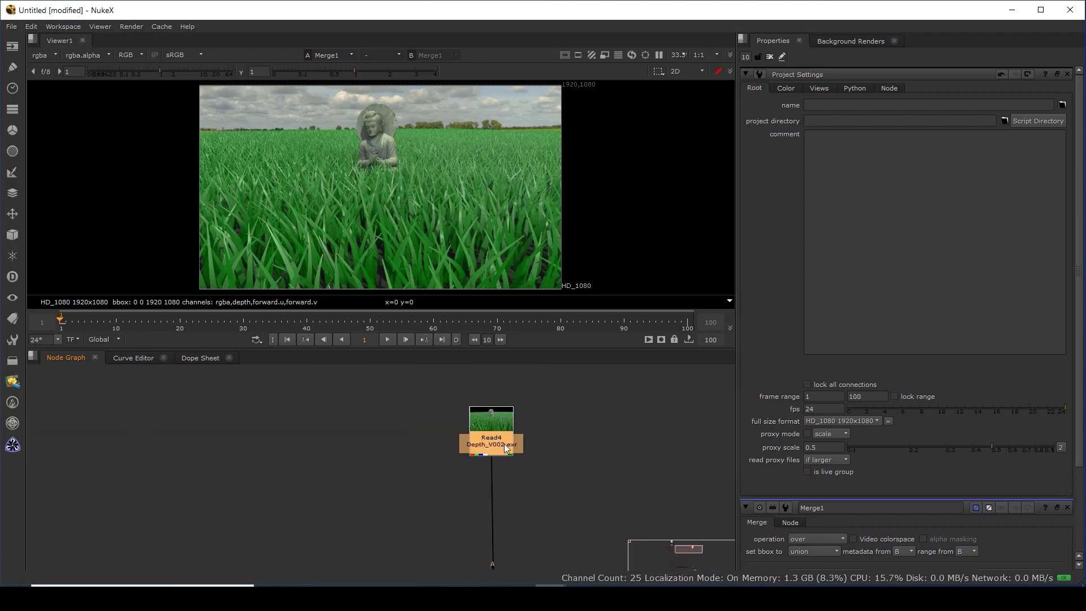
Add a Shuffle1 node fed from Read4 through an elbow Dot
{"action": "left_click", "coordinate": [559, 449]}
{"action": "key", "text": "Tab"}
{"action": "type", "text": "sh"}
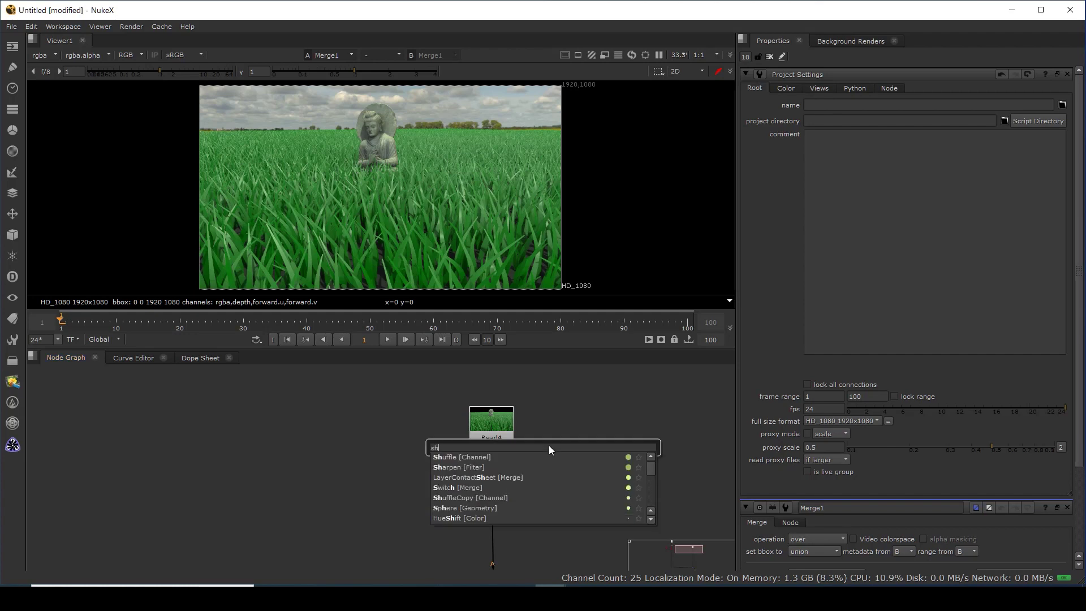
{"action": "type", "text": "uf"}
{"action": "left_click", "coordinate": [479, 459]}
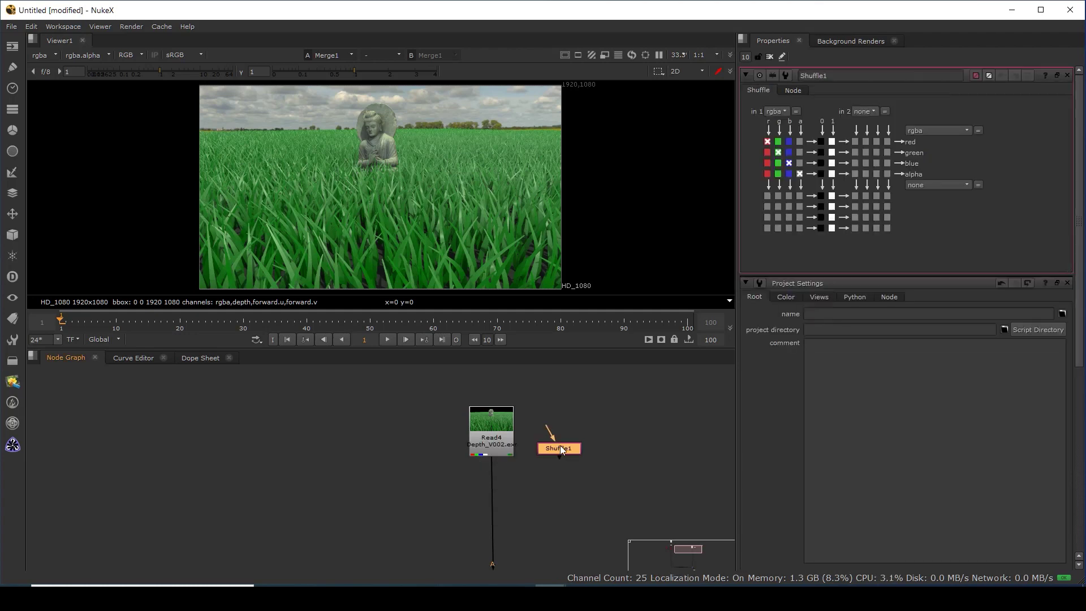
{"action": "left_click_drag", "start_coordinate": [611, 509], "coordinate": [636, 511]}
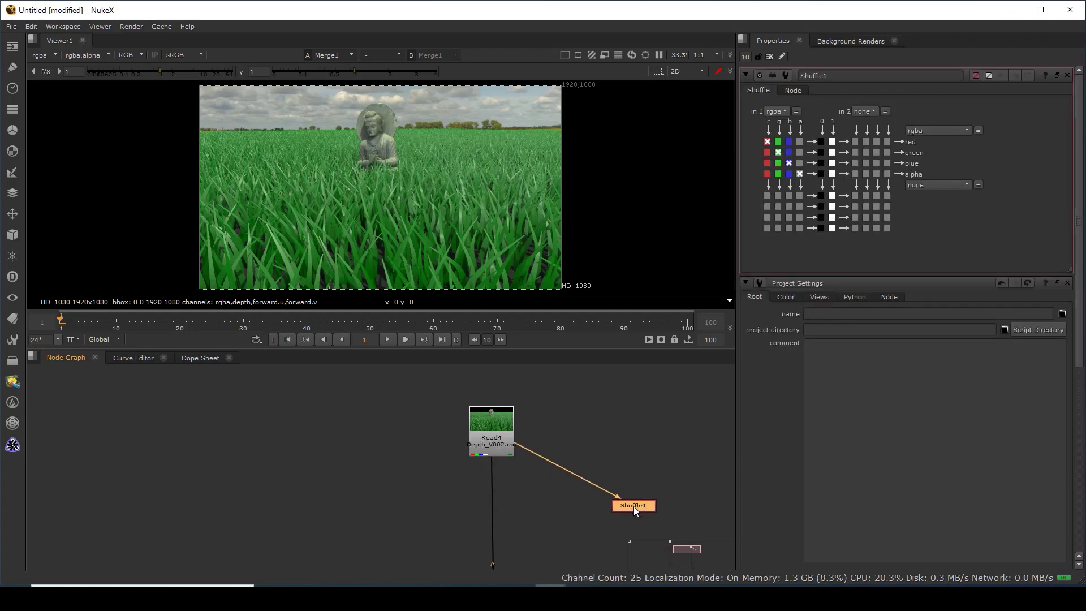
{"action": "left_click_drag", "start_coordinate": [569, 470], "coordinate": [636, 431]}
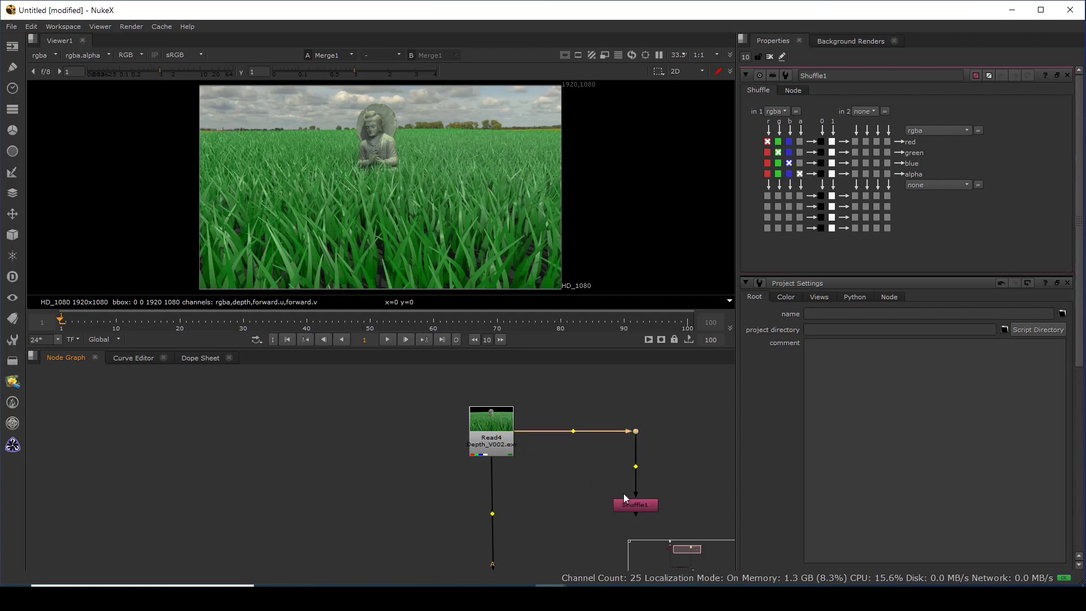
View Shuffle1 and shuffle the Z depth layer into rgba
{"action": "left_click", "coordinate": [632, 505]}
{"action": "key", "text": "1"}
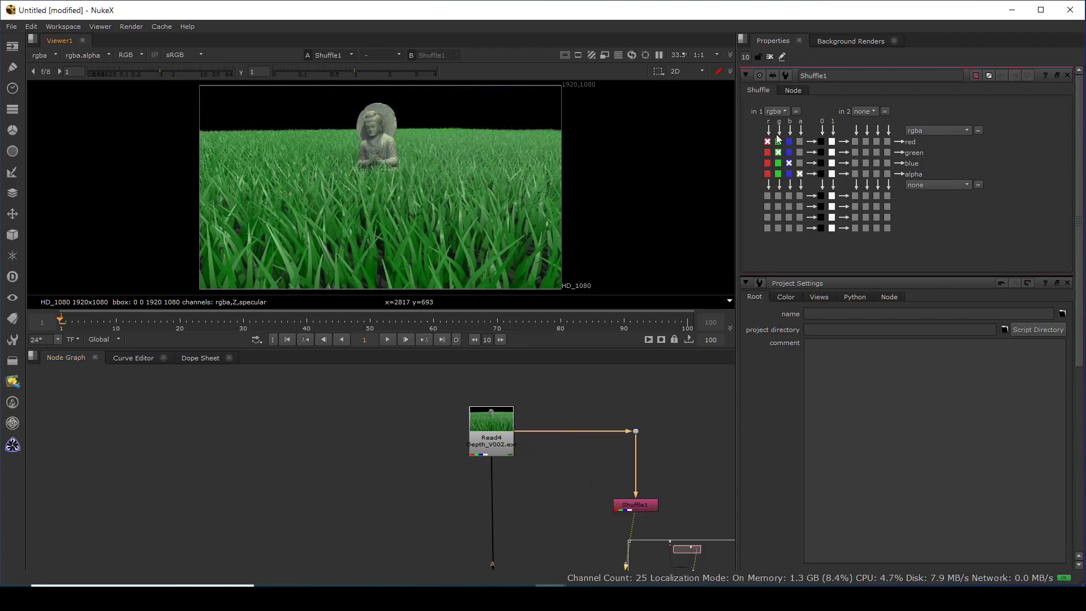
{"action": "left_click", "coordinate": [776, 111]}
{"action": "left_click", "coordinate": [782, 168]}
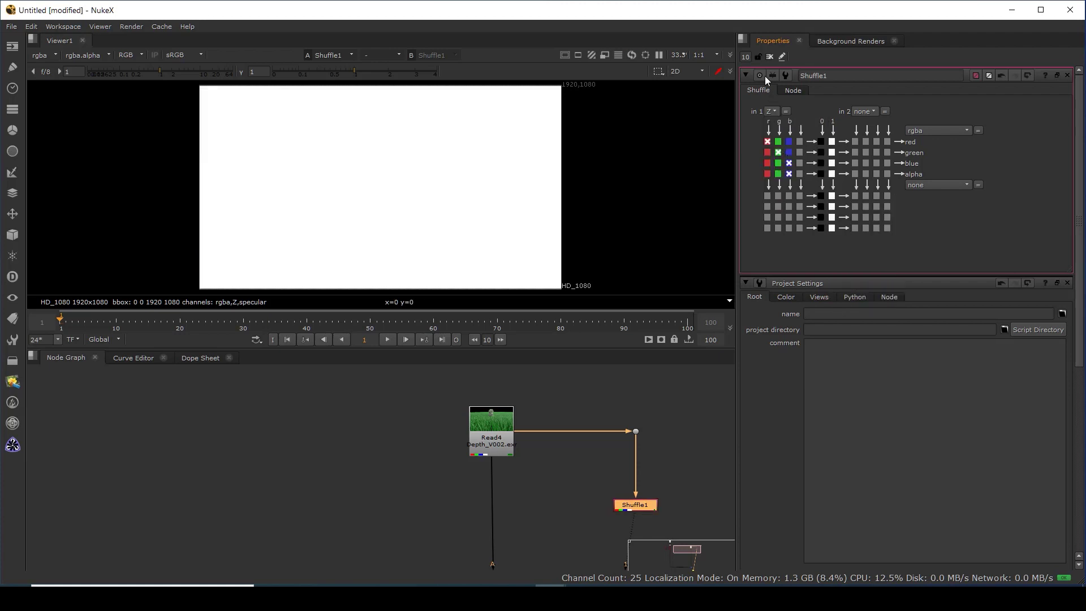
Limit the properties area to 1 panel, closing Project Settings
{"action": "left_click", "coordinate": [745, 57]}
{"action": "type", "text": "1"}
{"action": "key", "text": "Return"}
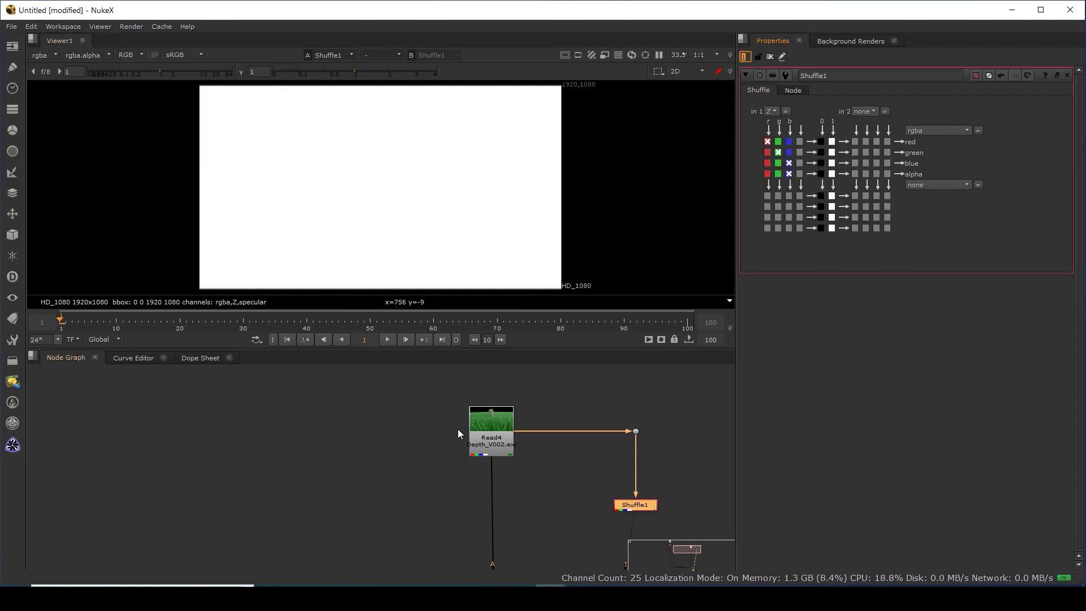
{"action": "left_click_drag", "start_coordinate": [494, 433], "coordinate": [360, 356]}
{"action": "left_click", "coordinate": [524, 463]}
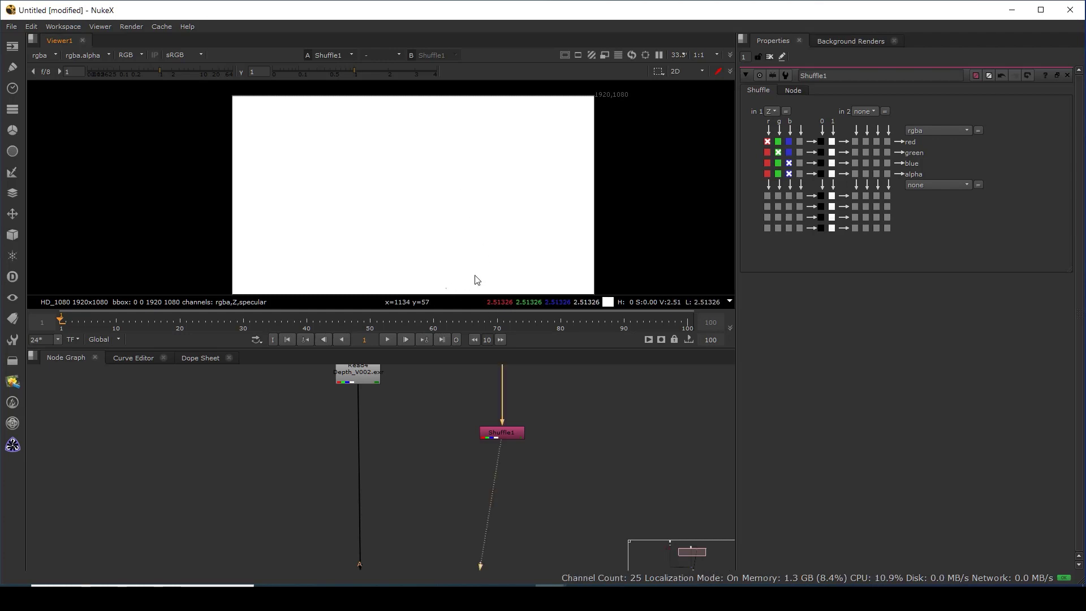
{"action": "scroll", "coordinate": [518, 449], "scroll_direction": "down", "scroll_amount": 2}
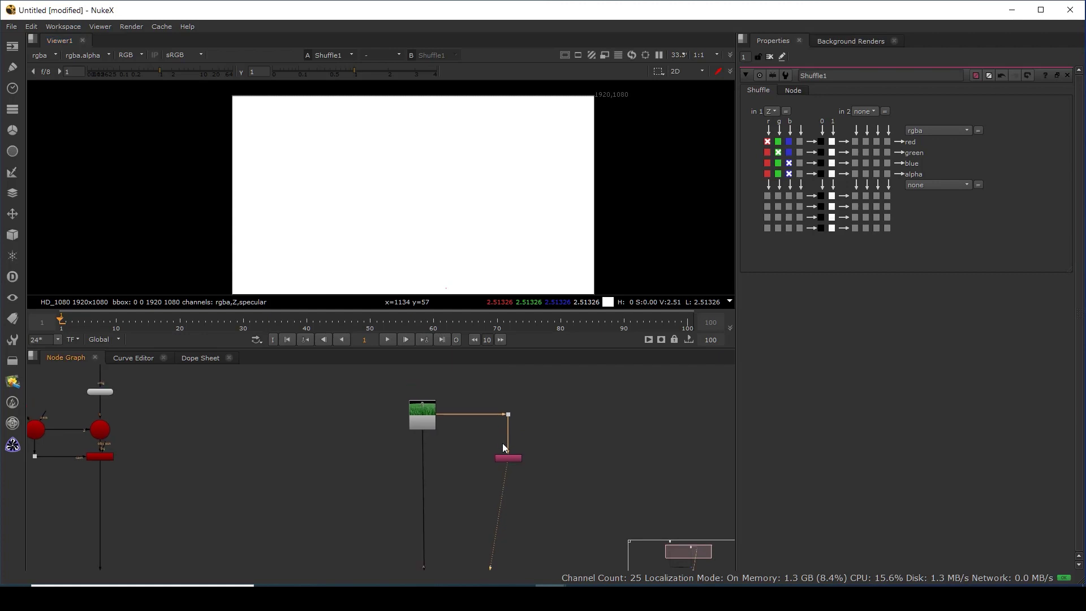
{"action": "scroll", "coordinate": [503, 443], "scroll_direction": "up", "scroll_amount": 2}
Add Grade1 below Shuffle1 and eyedrop the blackpoint from the depth image
{"action": "left_click", "coordinate": [504, 480]}
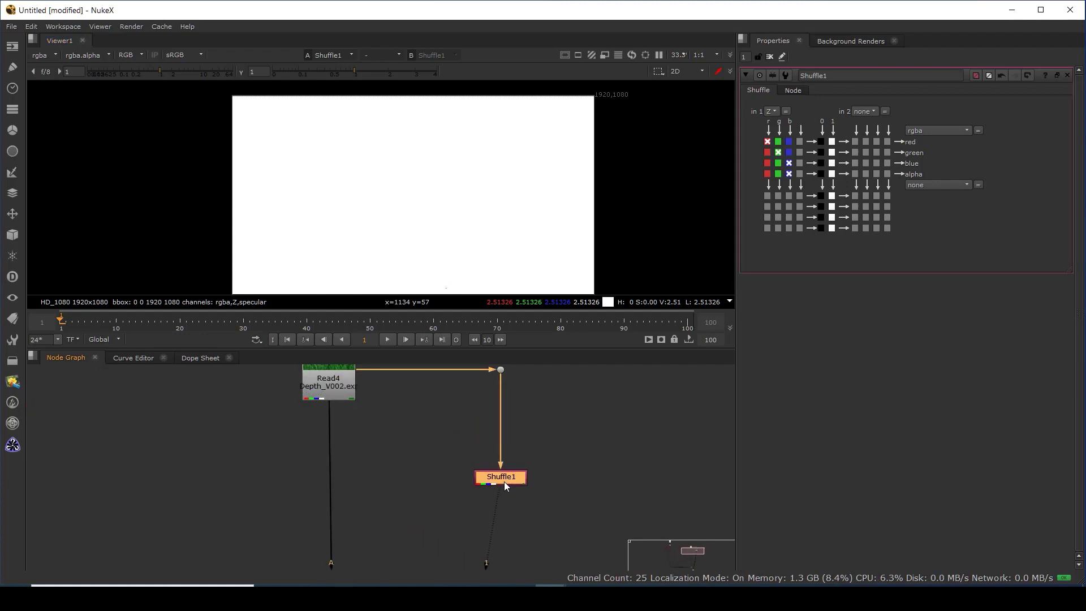
{"action": "key", "text": "g"}
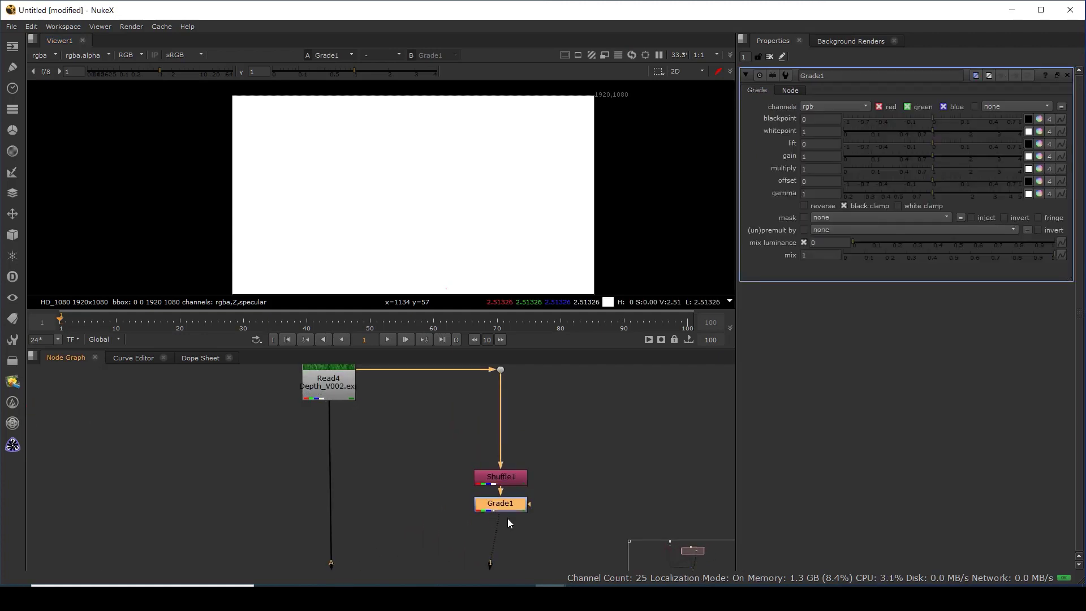
{"action": "left_click_drag", "start_coordinate": [508, 507], "coordinate": [508, 532]}
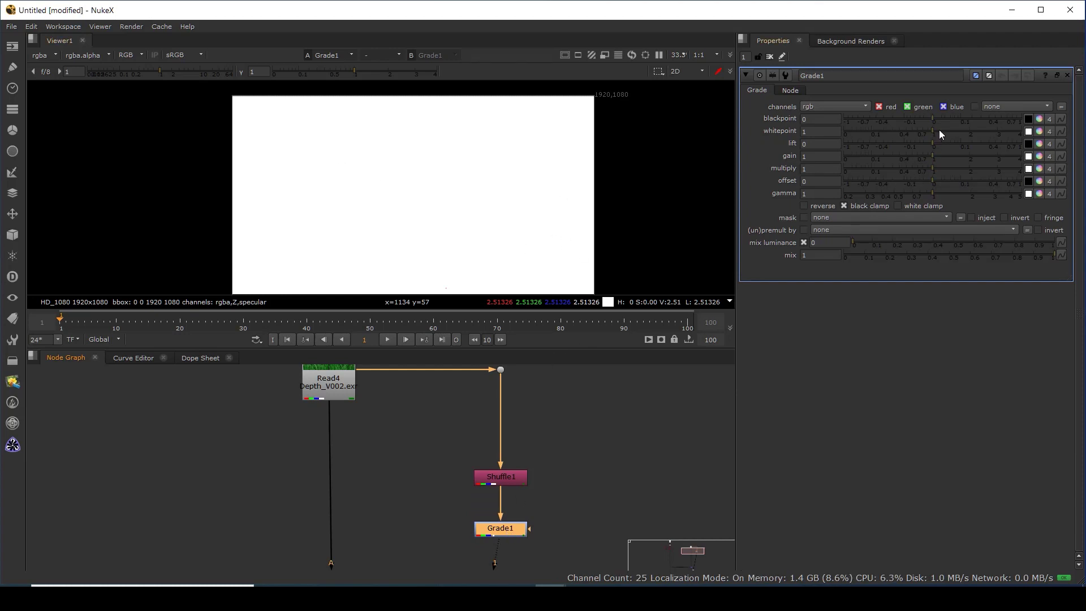
{"action": "left_click", "coordinate": [1030, 119]}
{"action": "scroll", "coordinate": [439, 235], "scroll_direction": "up", "scroll_amount": 4}
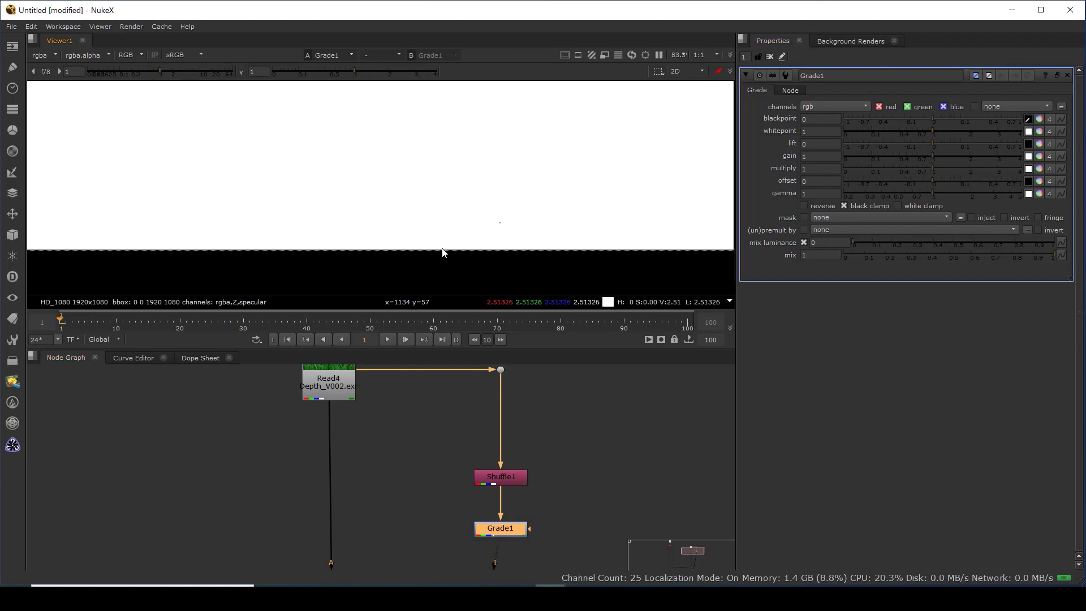
{"action": "left_click_drag", "start_coordinate": [440, 247], "coordinate": [473, 230]}
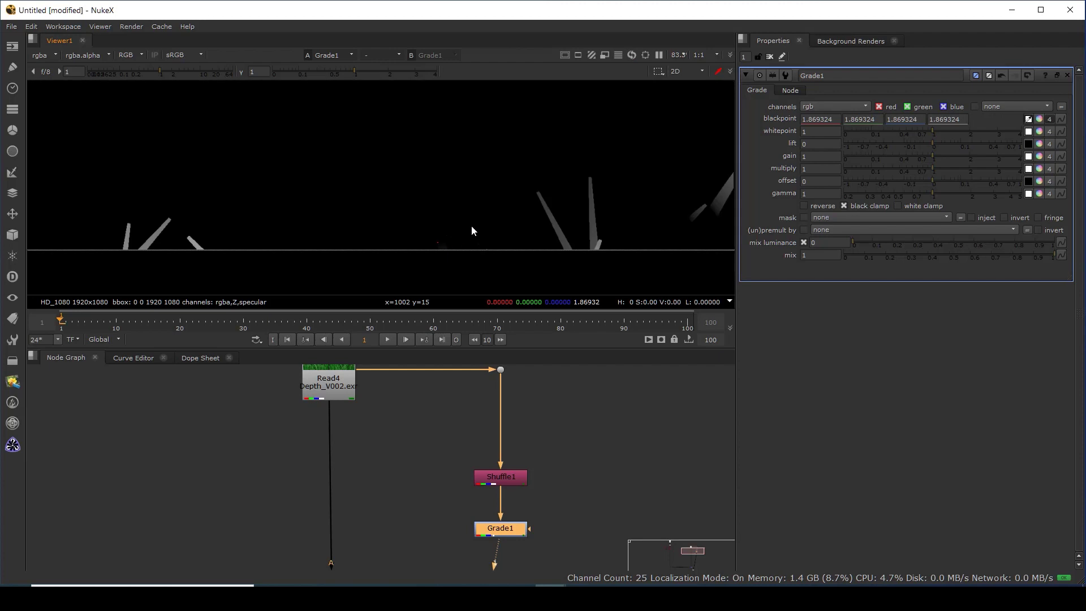
{"action": "scroll", "coordinate": [469, 211], "scroll_direction": "down", "scroll_amount": 3}
{"action": "scroll", "coordinate": [474, 196], "scroll_direction": "down", "scroll_amount": 2}
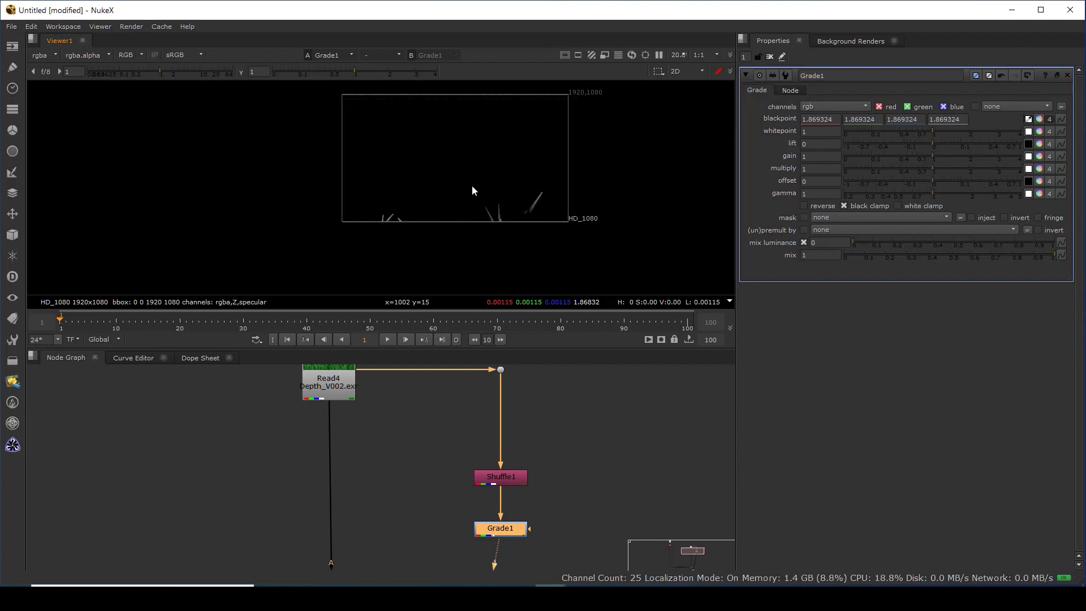
Sample Grade1's whitepoint (7.087219) from the raw depth with the grade bypassed
{"action": "left_click", "coordinate": [506, 531]}
{"action": "key", "text": "d"}
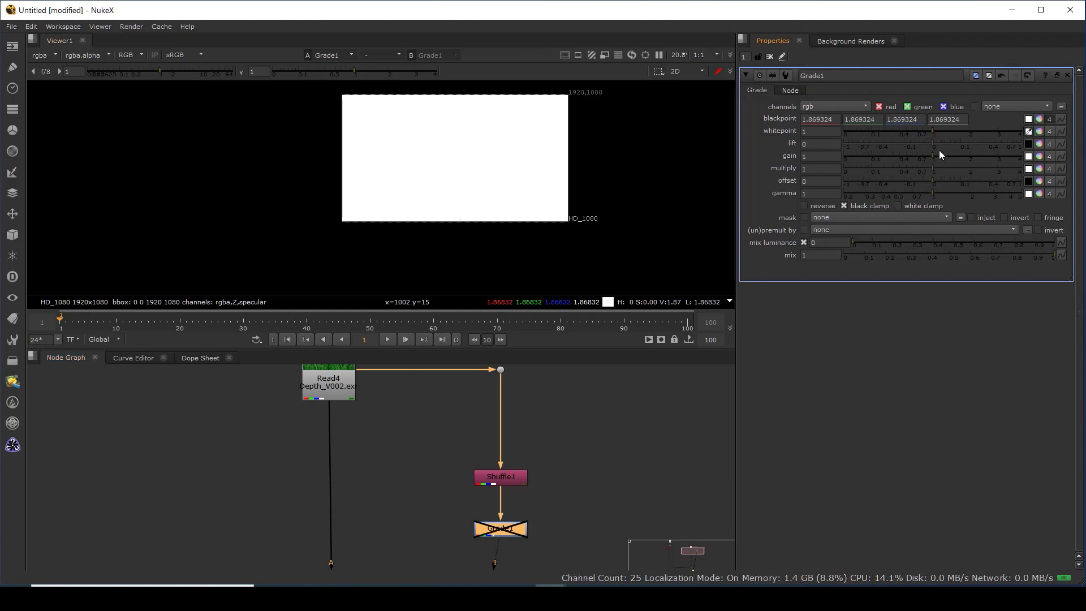
{"action": "scroll", "coordinate": [437, 133], "scroll_direction": "up", "scroll_amount": 1}
{"action": "scroll", "coordinate": [437, 133], "scroll_direction": "up", "scroll_amount": 1}
{"action": "left_click", "coordinate": [539, 155], "text": "ctrl"}
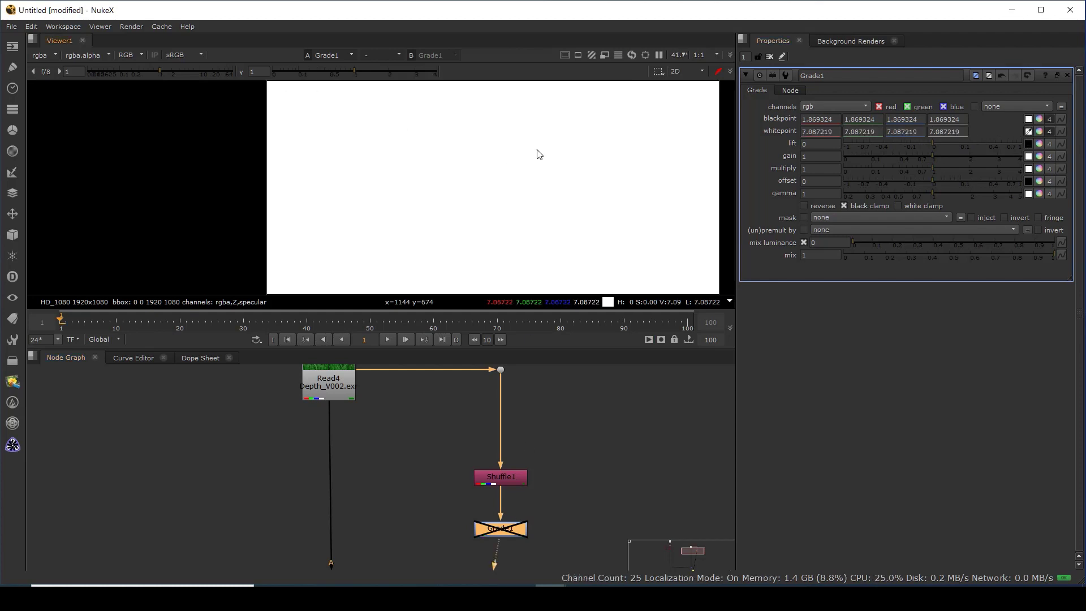
{"action": "key", "text": "d"}
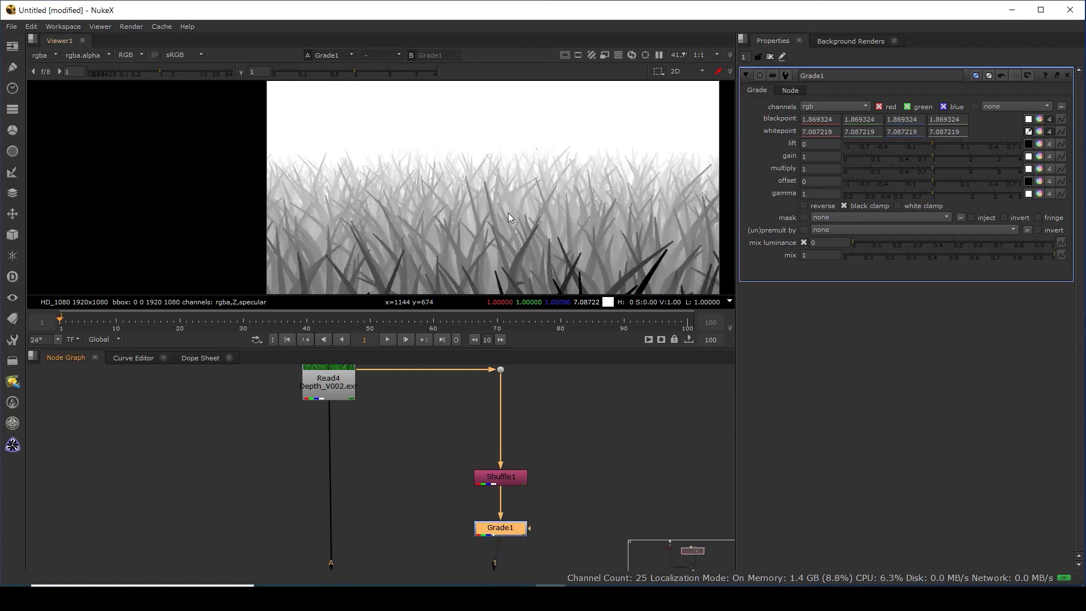
Compare the ungraded Shuffle1 output against the Grade1 result
{"action": "scroll", "coordinate": [508, 213], "scroll_direction": "down", "scroll_amount": 2}
{"action": "scroll", "coordinate": [521, 170], "scroll_direction": "up", "scroll_amount": 3}
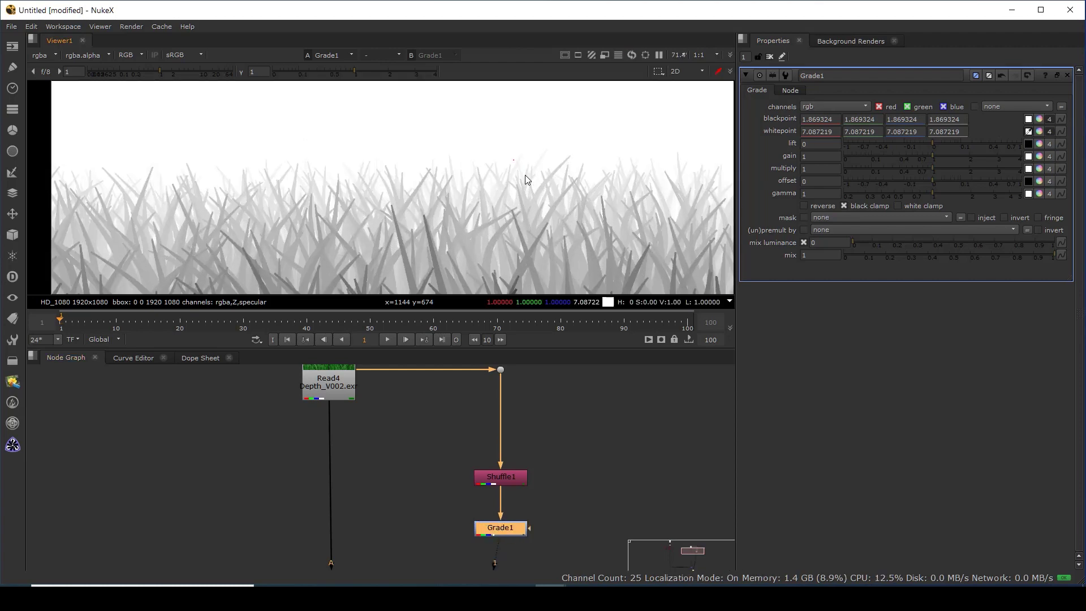
{"action": "scroll", "coordinate": [501, 181], "scroll_direction": "down", "scroll_amount": 2}
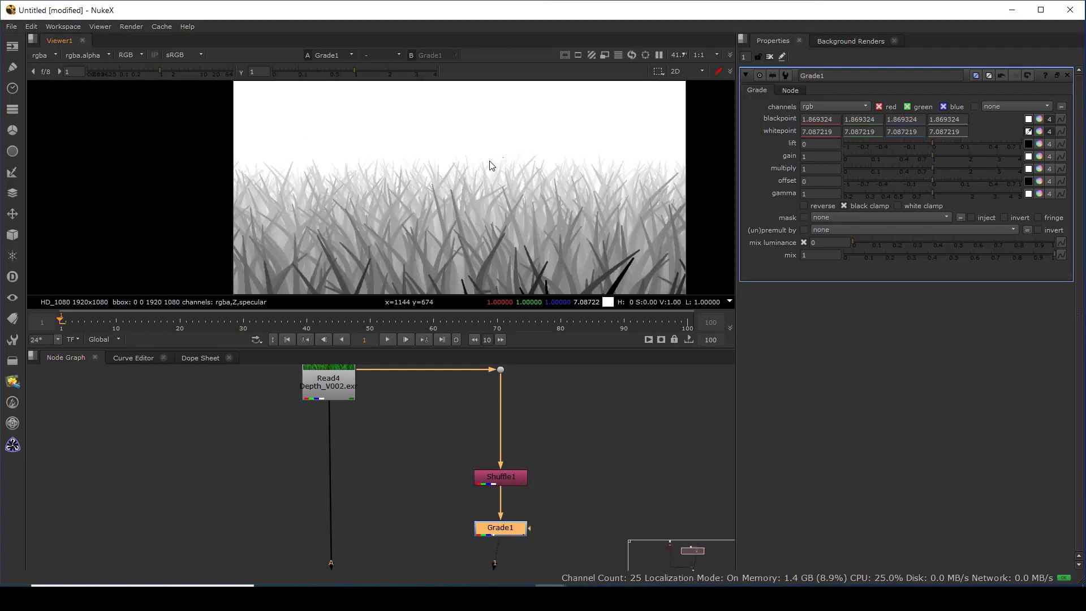
{"action": "left_click", "coordinate": [514, 482]}
{"action": "key", "text": "1"}
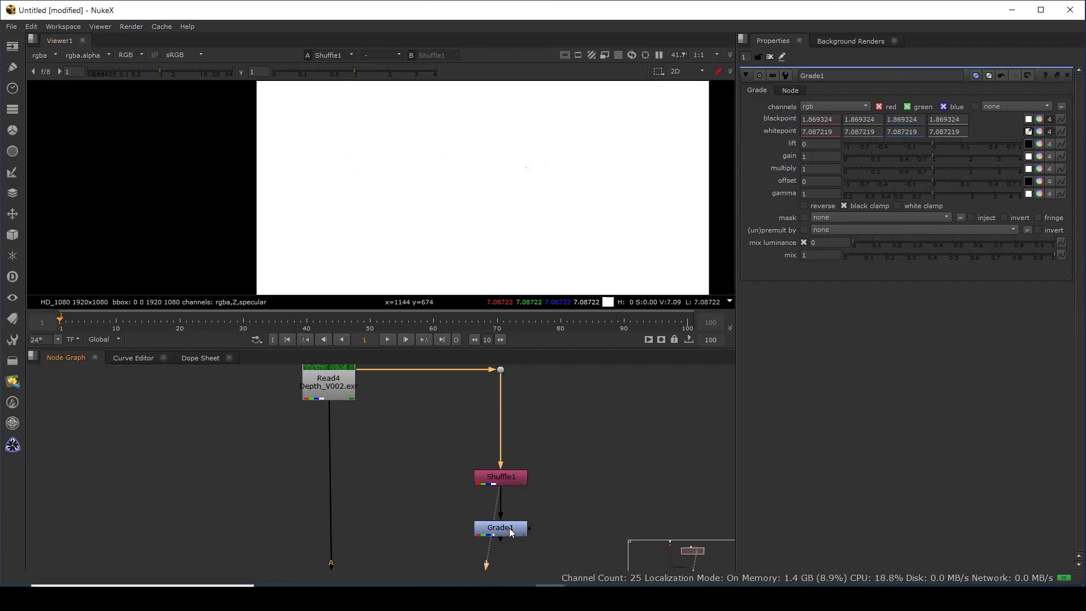
{"action": "left_click", "coordinate": [511, 531]}
{"action": "key", "text": "1"}
{"action": "scroll", "coordinate": [531, 217], "scroll_direction": "down", "scroll_amount": 1}
{"action": "scroll", "coordinate": [542, 185], "scroll_direction": "down", "scroll_amount": 1}
{"action": "scroll", "coordinate": [552, 207], "scroll_direction": "up", "scroll_amount": 2}
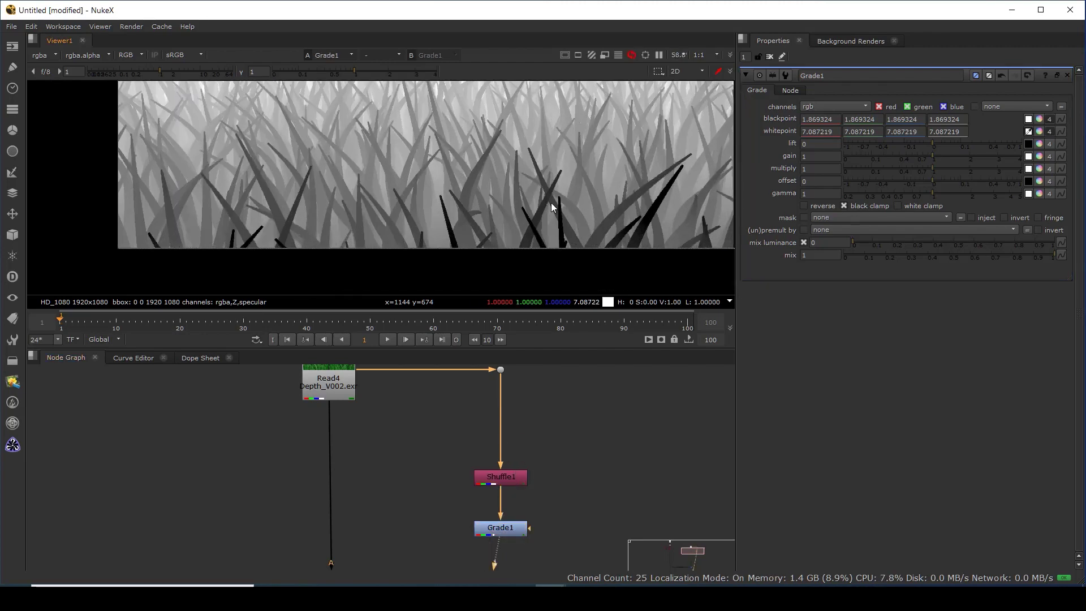
{"action": "scroll", "coordinate": [555, 212], "scroll_direction": "up", "scroll_amount": 1}
{"action": "scroll", "coordinate": [543, 199], "scroll_direction": "down", "scroll_amount": 1}
{"action": "scroll", "coordinate": [532, 215], "scroll_direction": "down", "scroll_amount": 2}
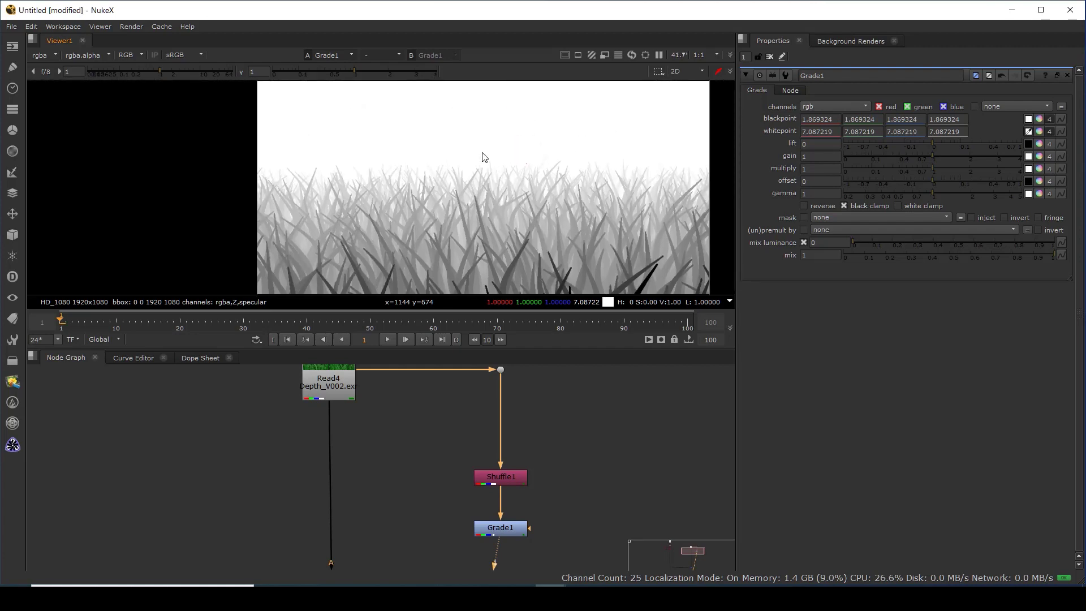
Lower Grade1's gain to 0.54 to reveal the statue silhouette
{"action": "left_click", "coordinate": [509, 531]}
{"action": "left_click_drag", "start_coordinate": [536, 535], "coordinate": [542, 486]}
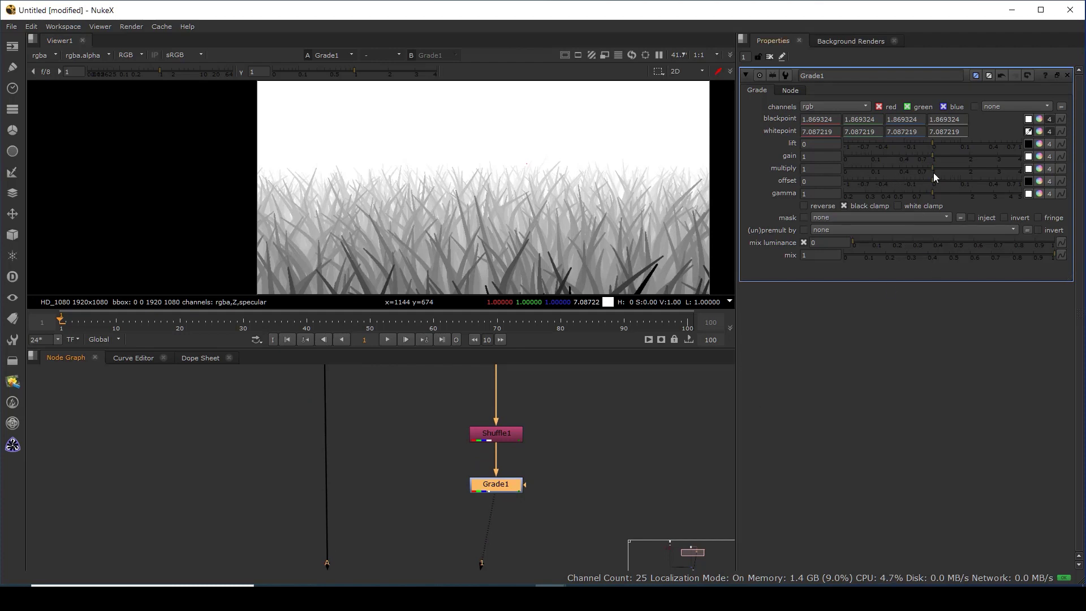
{"action": "left_click_drag", "start_coordinate": [931, 156], "coordinate": [909, 160]}
{"action": "scroll", "coordinate": [596, 183], "scroll_direction": "down", "scroll_amount": 2}
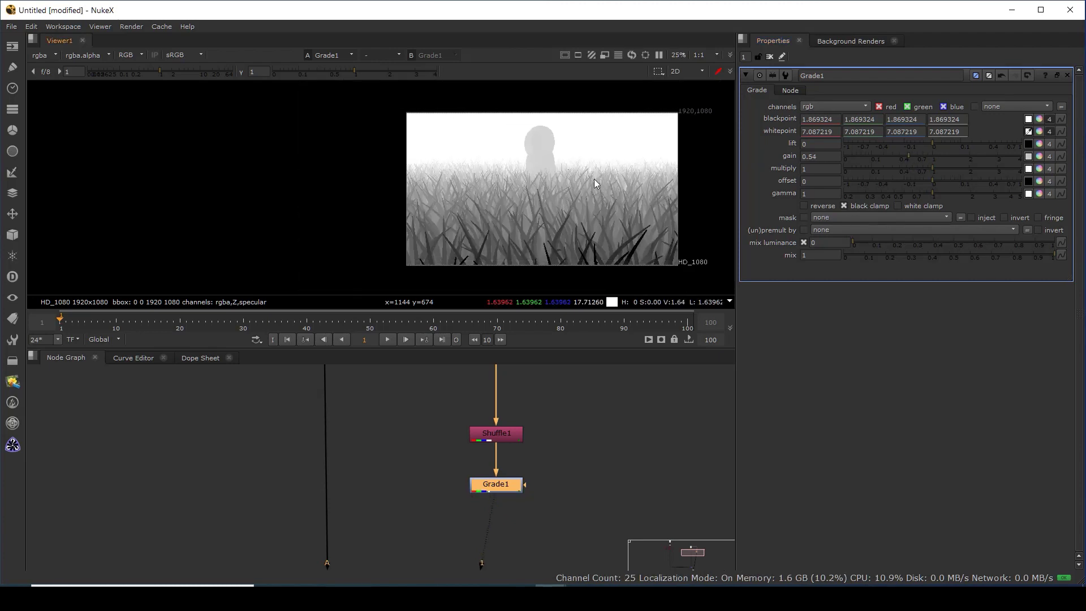
{"action": "scroll", "coordinate": [536, 164], "scroll_direction": "up", "scroll_amount": 1}
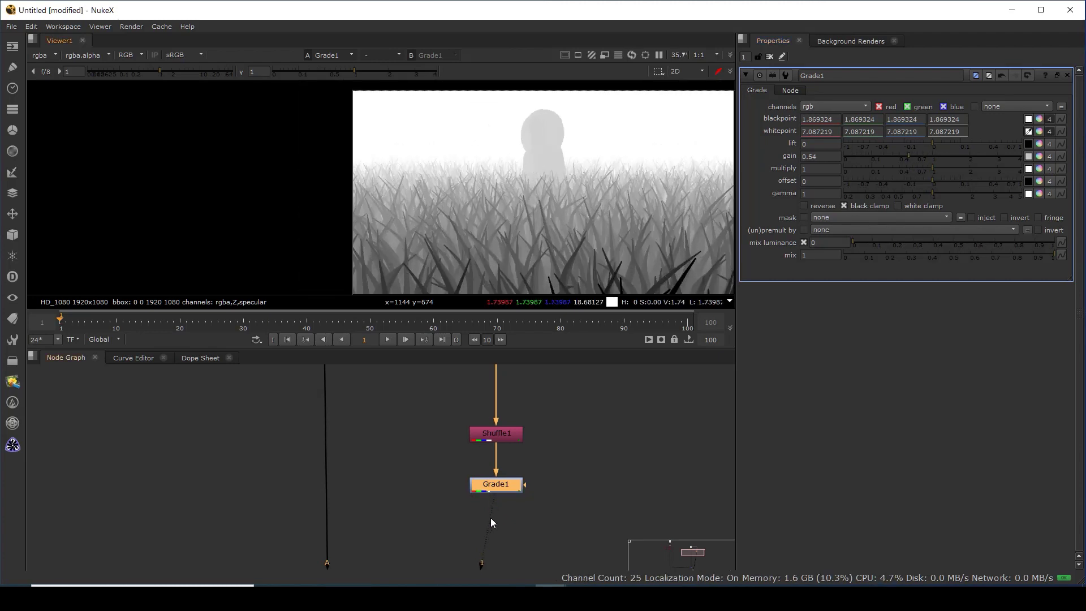
{"action": "scroll", "coordinate": [491, 522], "scroll_direction": "down", "scroll_amount": 2}
{"action": "left_click_drag", "start_coordinate": [461, 444], "coordinate": [532, 532]}
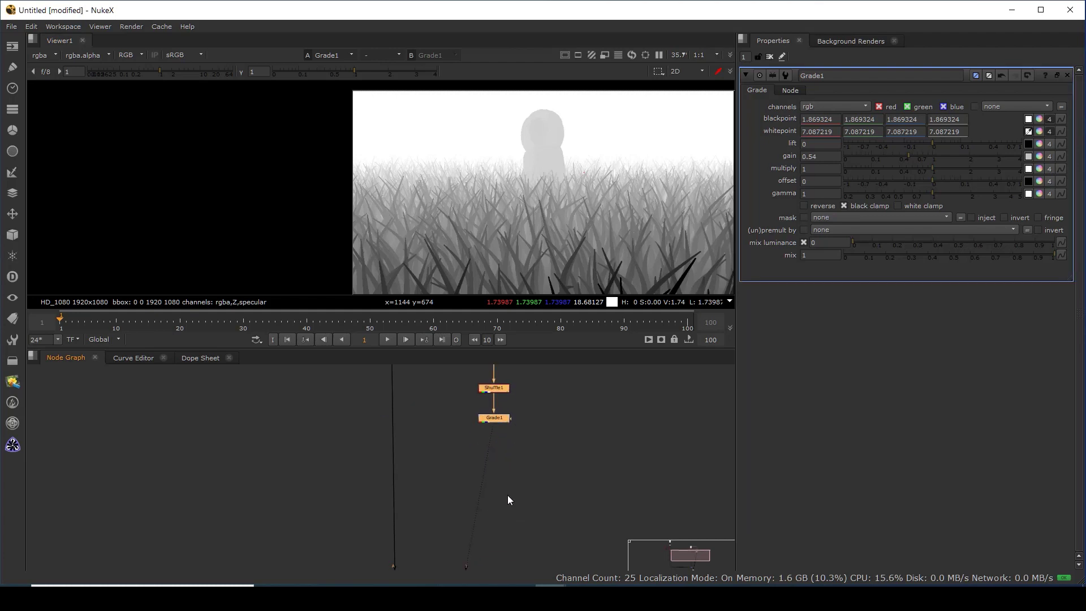
{"action": "left_click", "coordinate": [505, 492]}
Add a Copy node and pipe its A input from Grade1
{"action": "key", "text": "k"}
{"action": "mouse_move", "coordinate": [508, 498]}
{"action": "left_mouse_down"}
{"action": "mouse_move", "coordinate": [391, 482]}
{"action": "mouse_move", "coordinate": [497, 426]}
{"action": "left_mouse_up"}
{"action": "left_click_drag", "start_coordinate": [384, 476], "coordinate": [494, 419]}
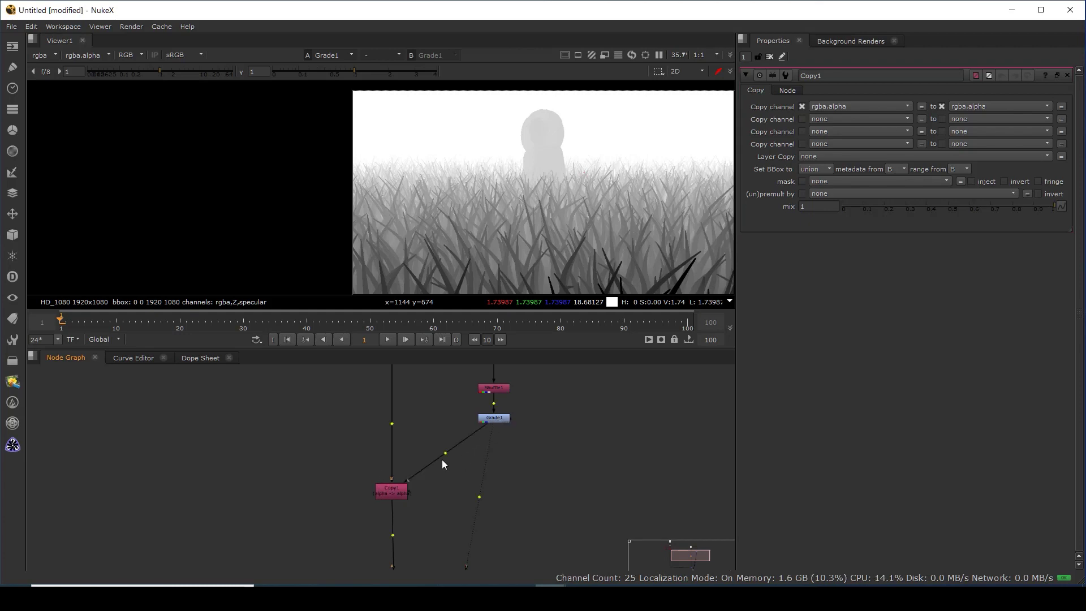
{"action": "left_click_drag", "start_coordinate": [446, 453], "coordinate": [494, 492]}
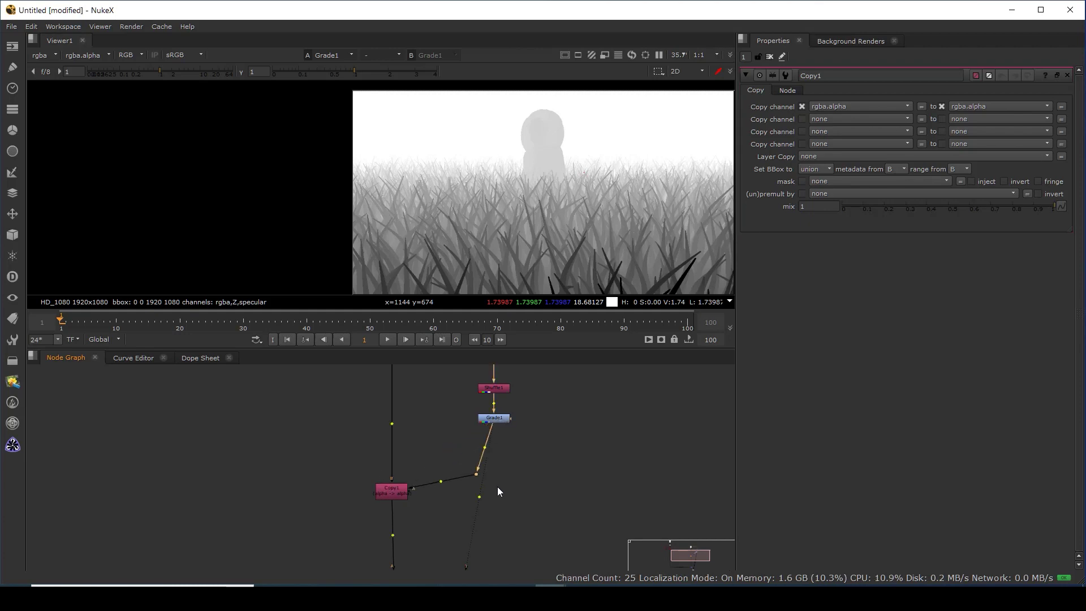
{"action": "left_click", "coordinate": [402, 490]}
Set Copy1 to copy rgba.red into depth.Z and view its output
{"action": "left_click", "coordinate": [857, 106]}
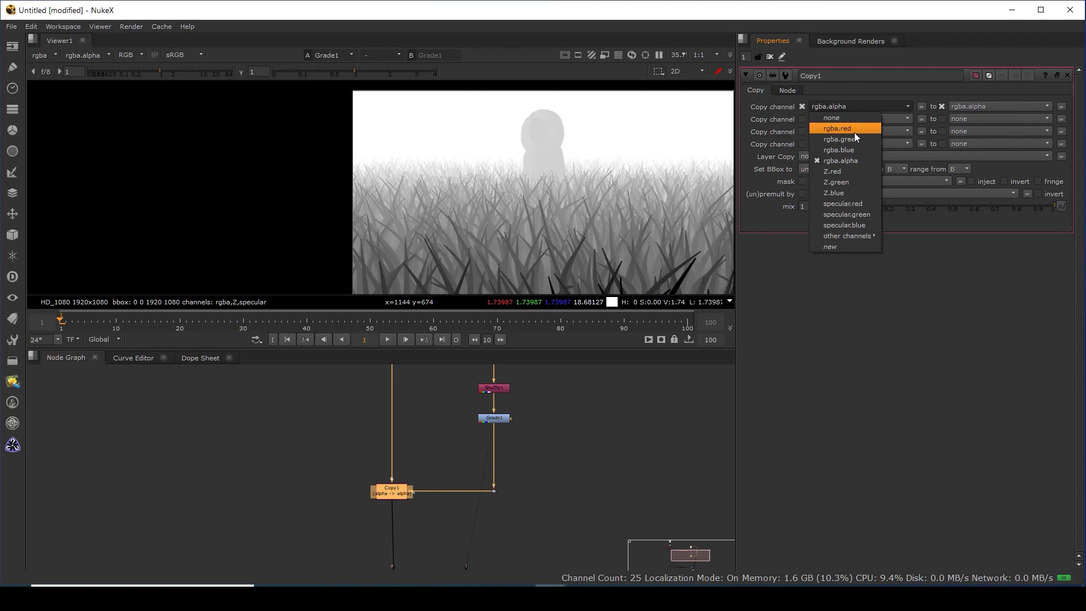
{"action": "left_click", "coordinate": [855, 131]}
{"action": "left_click", "coordinate": [970, 106]}
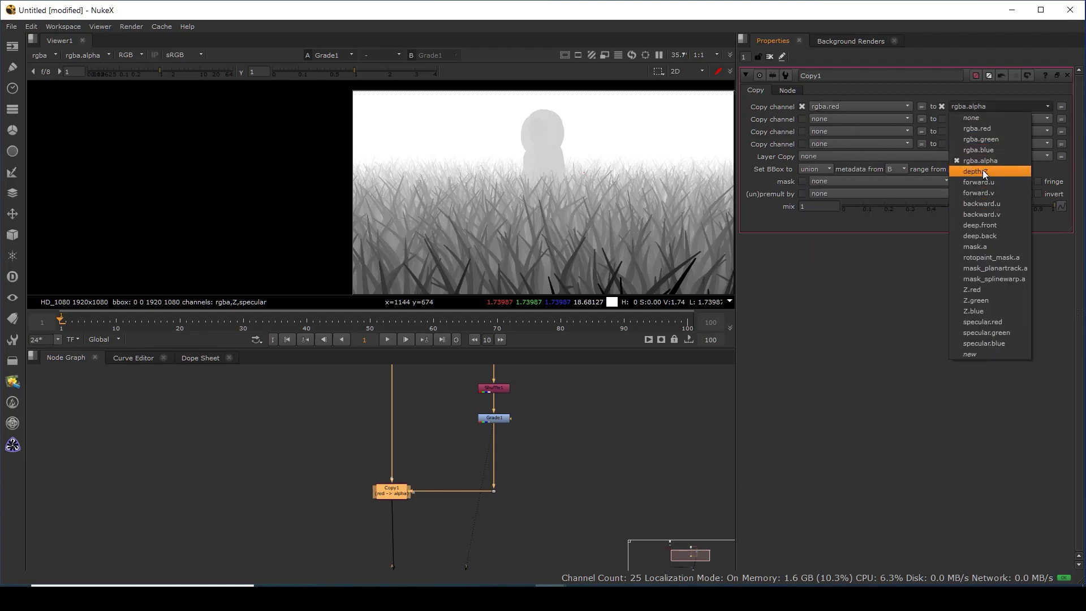
{"action": "left_click", "coordinate": [983, 172]}
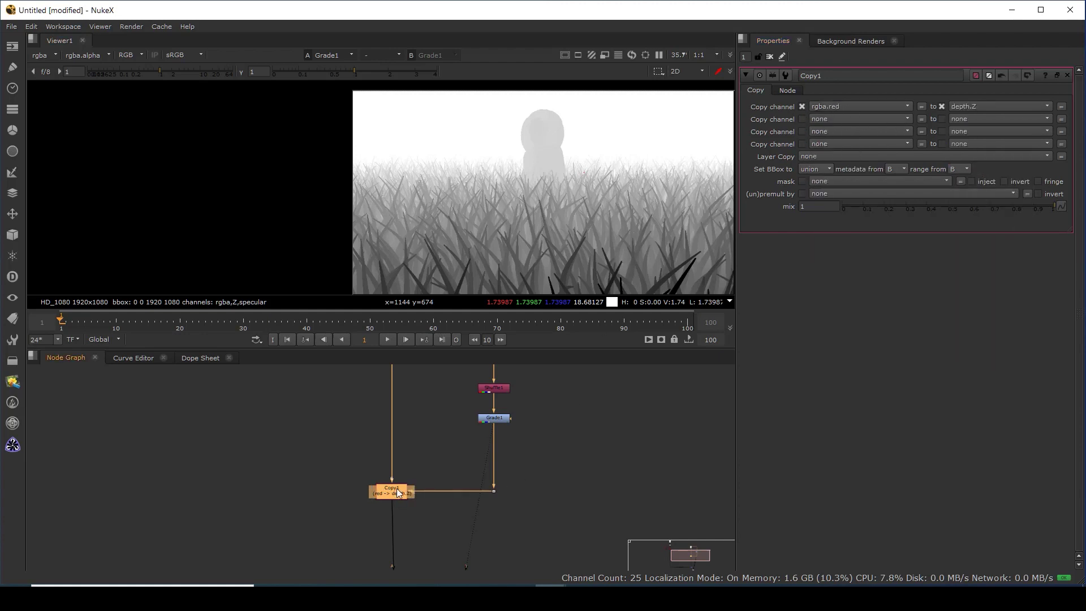
{"action": "key", "text": "1"}
Compare the Shuffle1 and Grade1 outputs in the viewer, then reselect Copy1
{"action": "scroll", "coordinate": [551, 187], "scroll_direction": "up", "scroll_amount": 2}
{"action": "left_click_drag", "start_coordinate": [436, 440], "coordinate": [474, 521]}
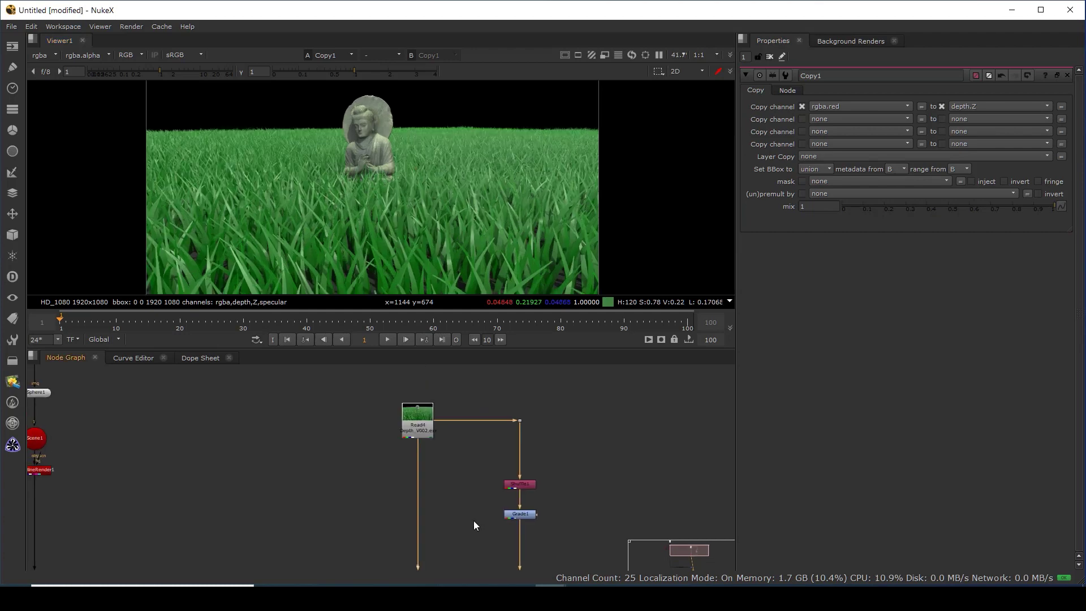
{"action": "left_click", "coordinate": [520, 484]}
{"action": "key", "text": "1"}
{"action": "left_click_drag", "start_coordinate": [529, 489], "coordinate": [538, 416]}
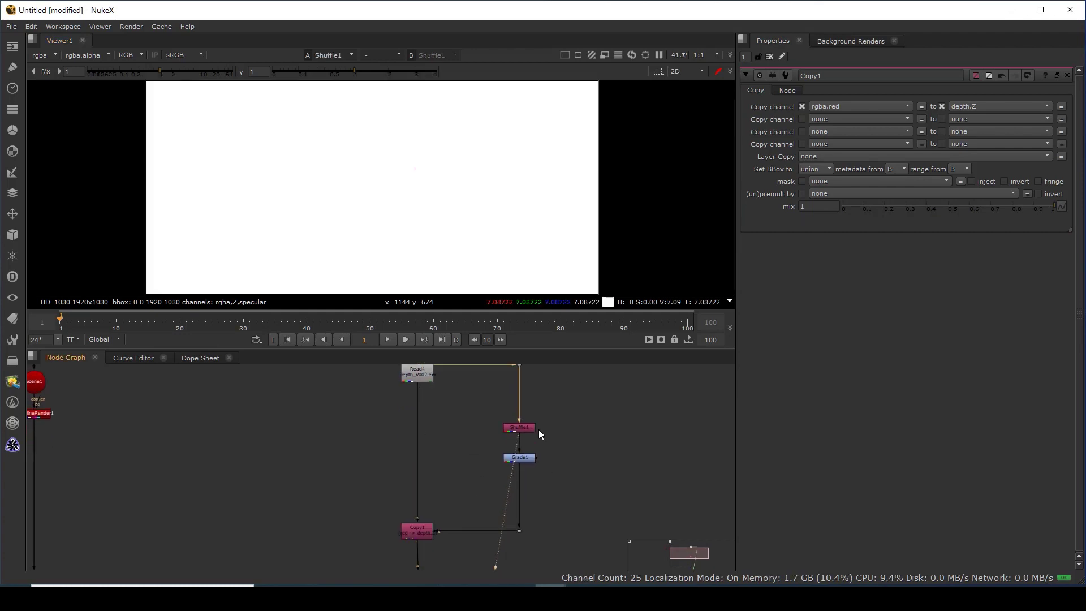
{"action": "scroll", "coordinate": [463, 167], "scroll_direction": "down", "scroll_amount": 2}
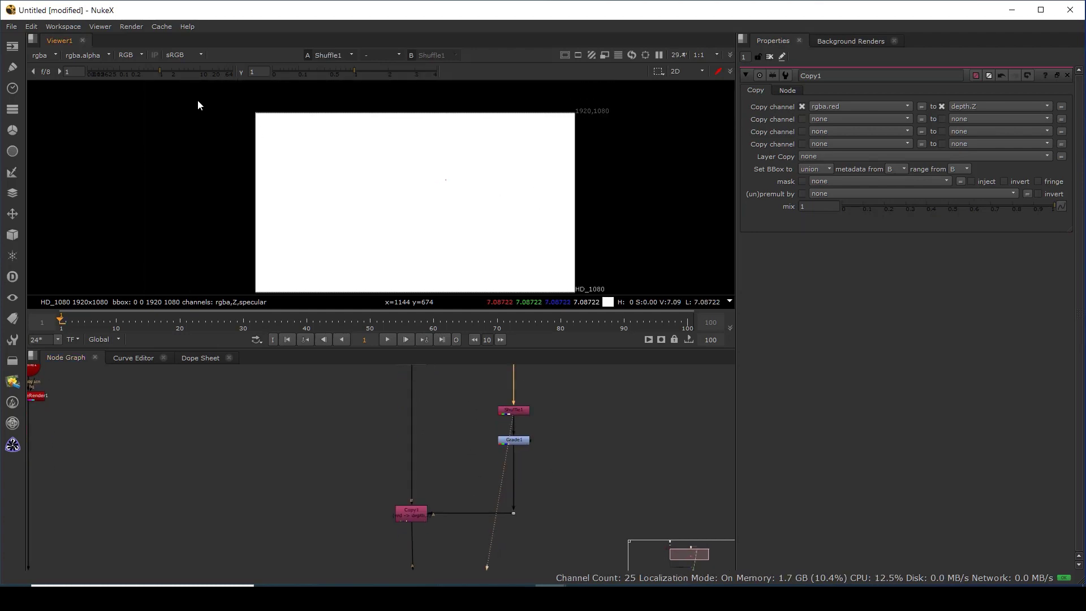
{"action": "scroll", "coordinate": [530, 433], "scroll_direction": "up", "scroll_amount": 1}
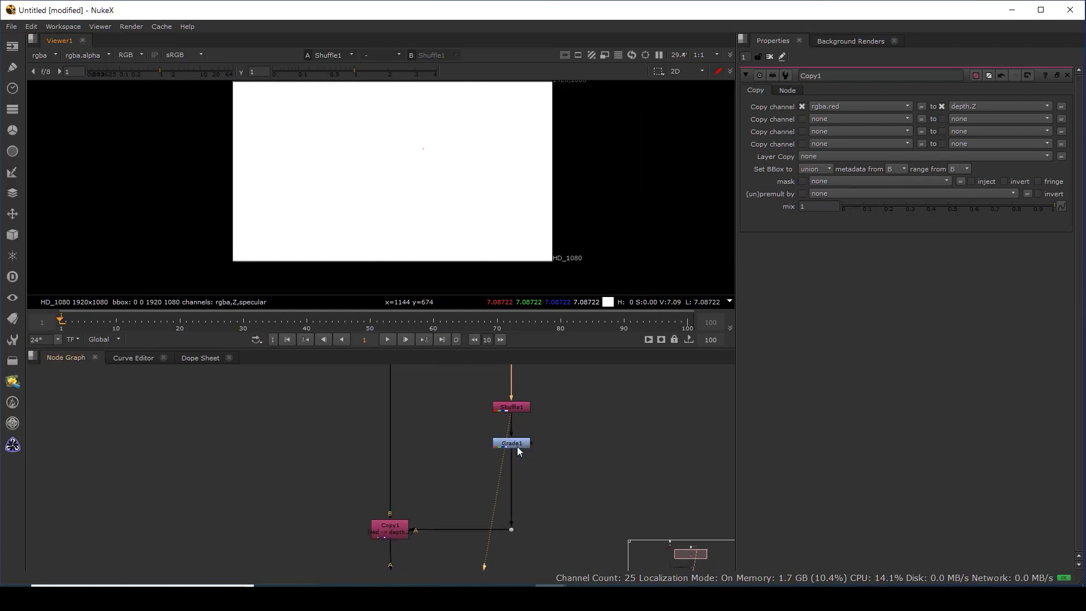
{"action": "left_click", "coordinate": [517, 446]}
{"action": "key", "text": "1"}
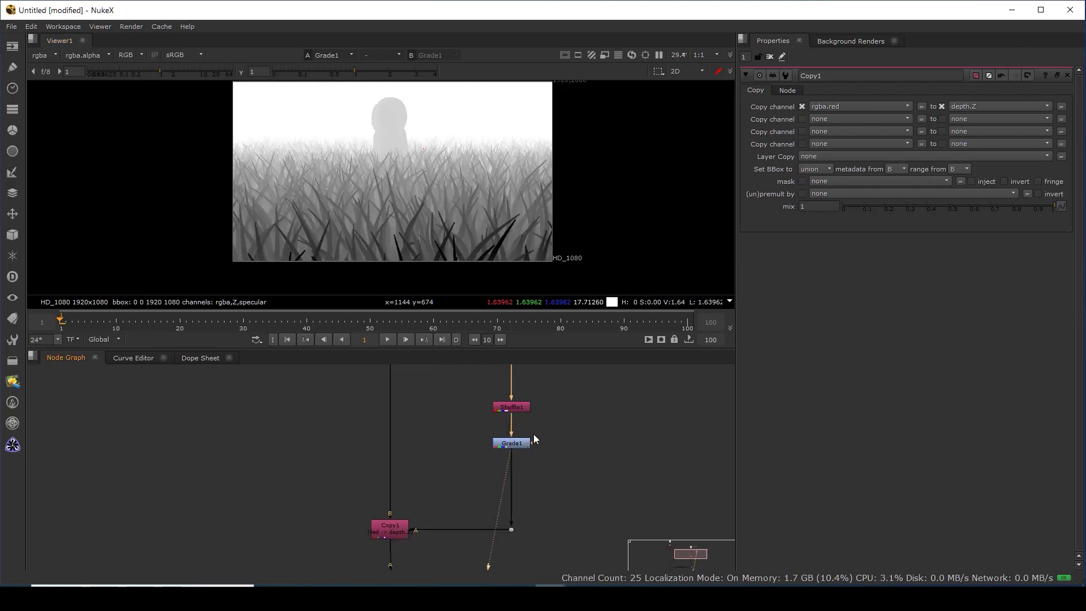
{"action": "scroll", "coordinate": [529, 466], "scroll_direction": "down", "scroll_amount": 2}
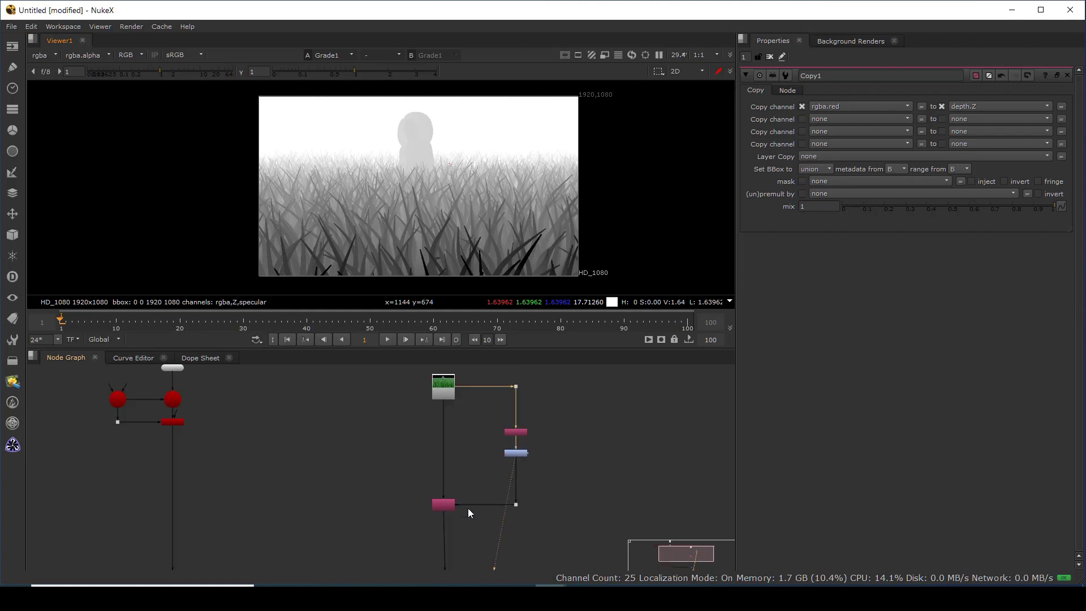
{"action": "scroll", "coordinate": [508, 432], "scroll_direction": "up", "scroll_amount": 1}
{"action": "left_click", "coordinate": [507, 433]}
Add a ZDefocus node with 'zde', insert it below Copy1, and view it
{"action": "key", "text": "1"}
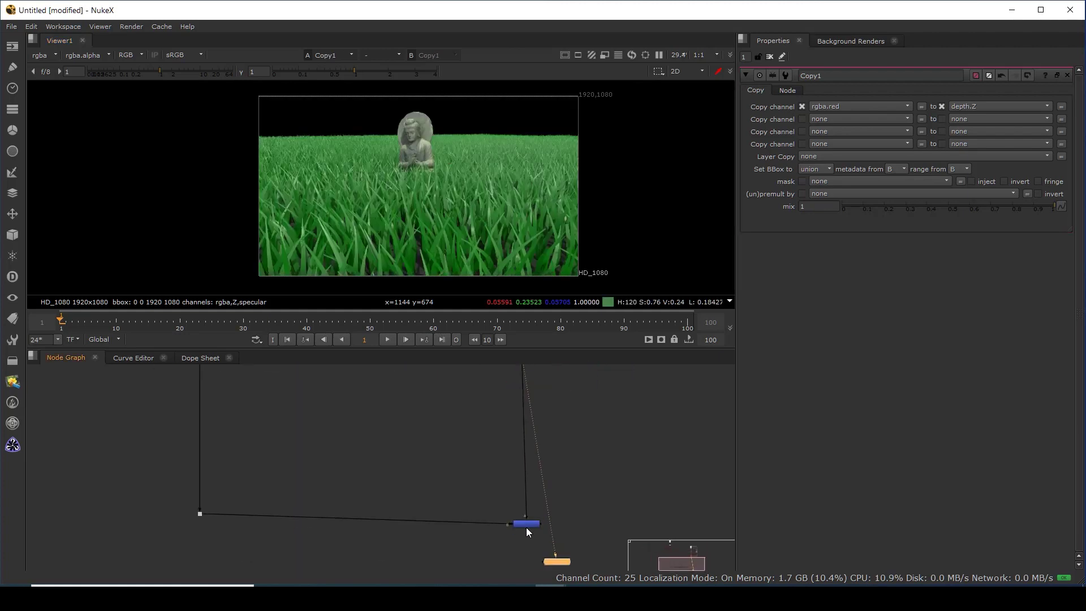
{"action": "left_click", "coordinate": [551, 461]}
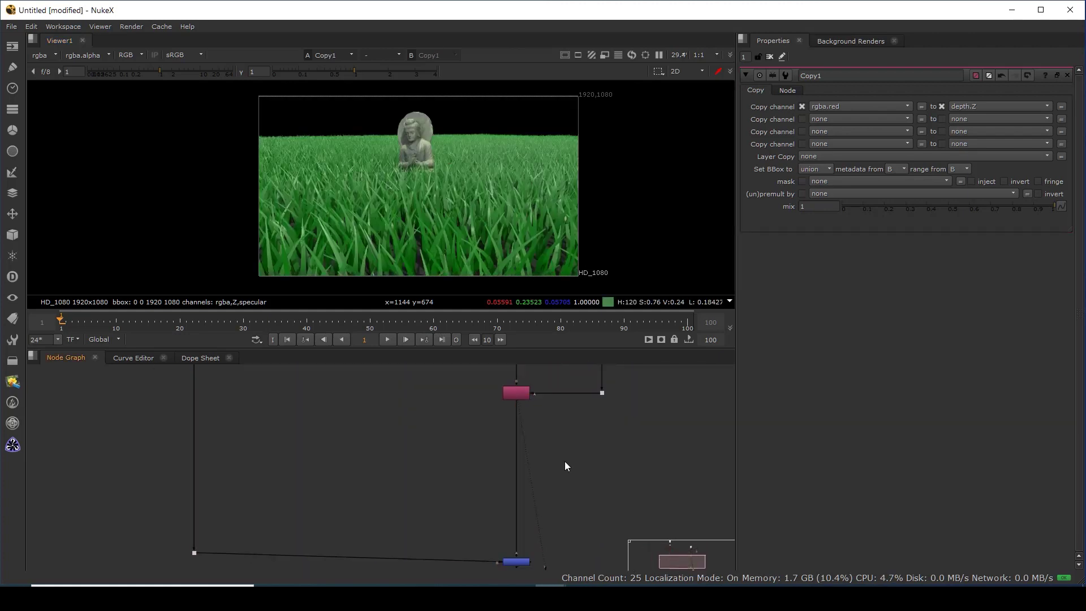
{"action": "key", "text": "Tab"}
{"action": "type", "text": "zde"}
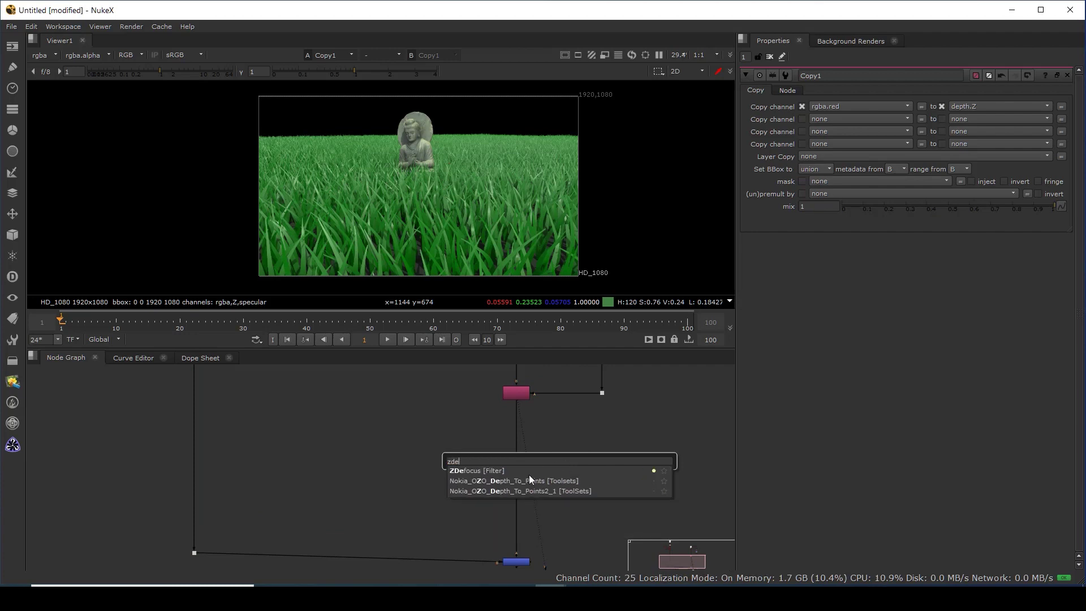
{"action": "key", "text": "Return"}
{"action": "left_click_drag", "start_coordinate": [552, 465], "coordinate": [469, 471]}
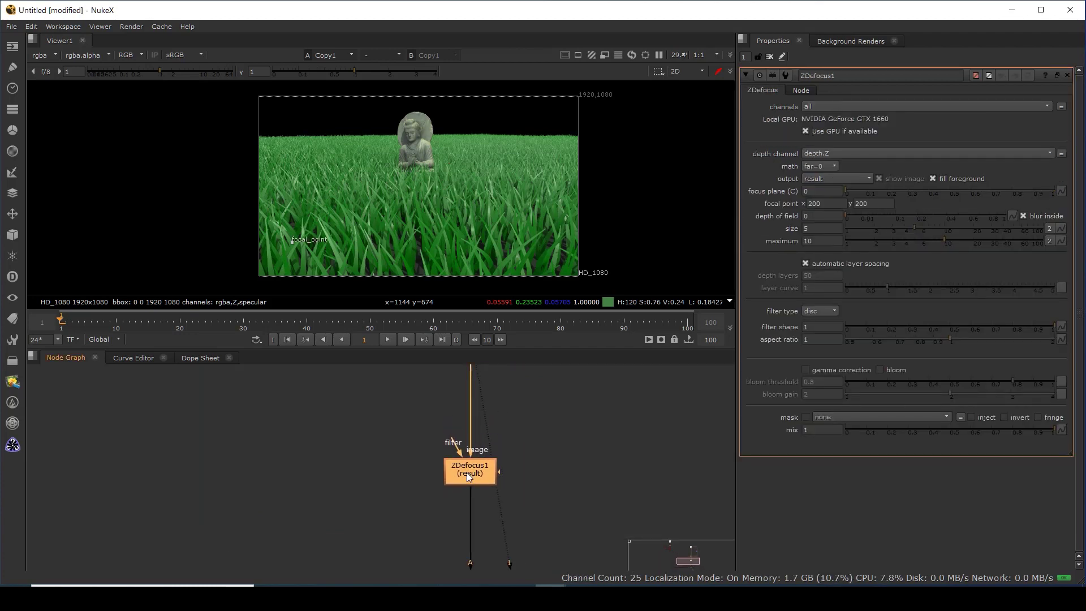
{"action": "key", "text": "1"}
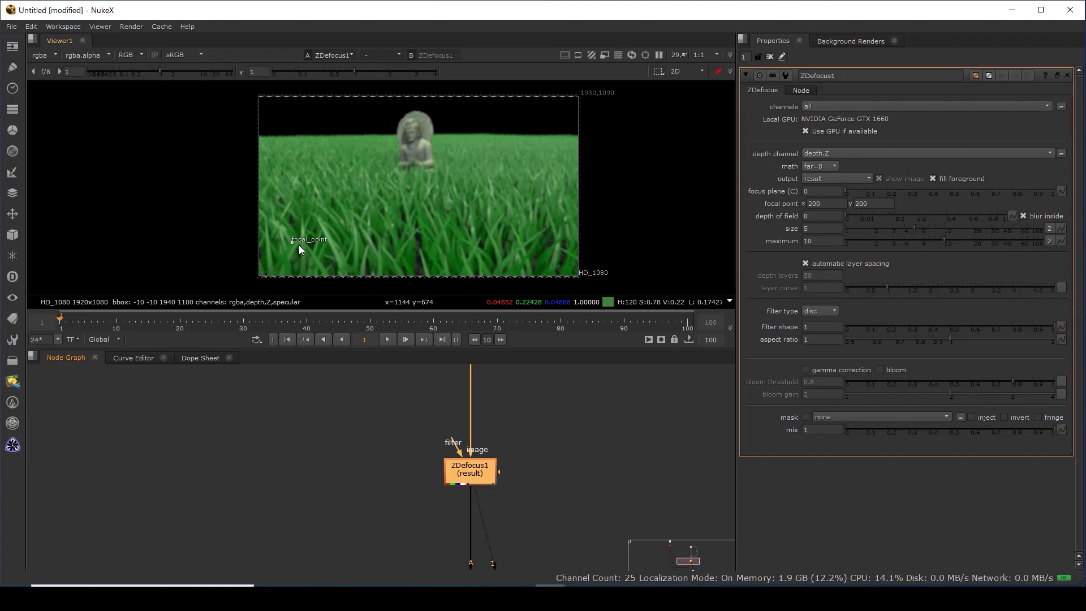
Place the ZDefocus1 focal point on the statue at 920, 842
{"action": "left_click_drag", "start_coordinate": [292, 242], "coordinate": [411, 138]}
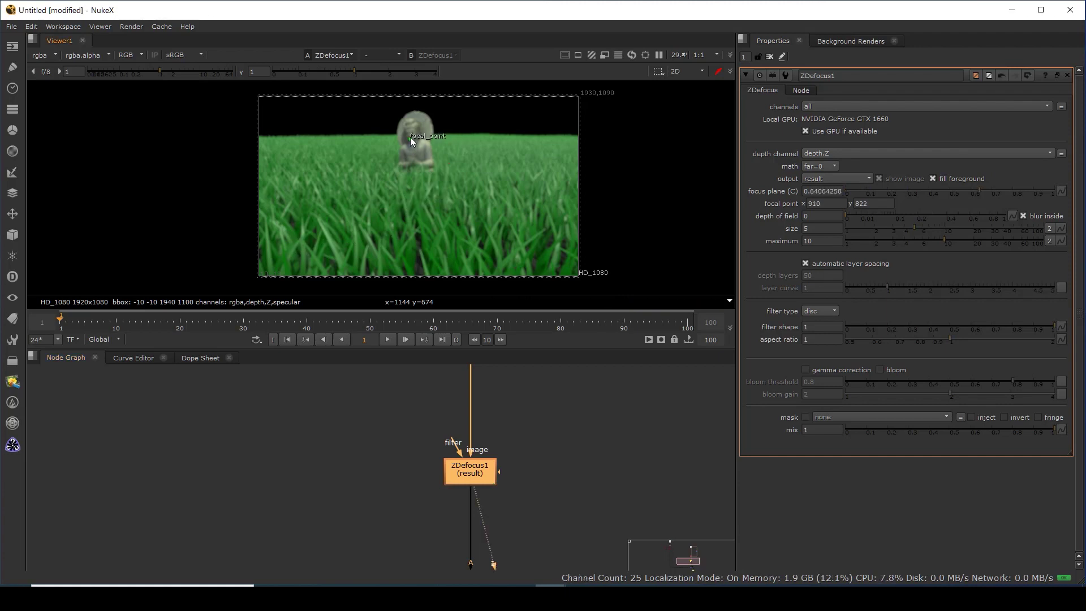
{"action": "left_click_drag", "start_coordinate": [411, 139], "coordinate": [414, 141]}
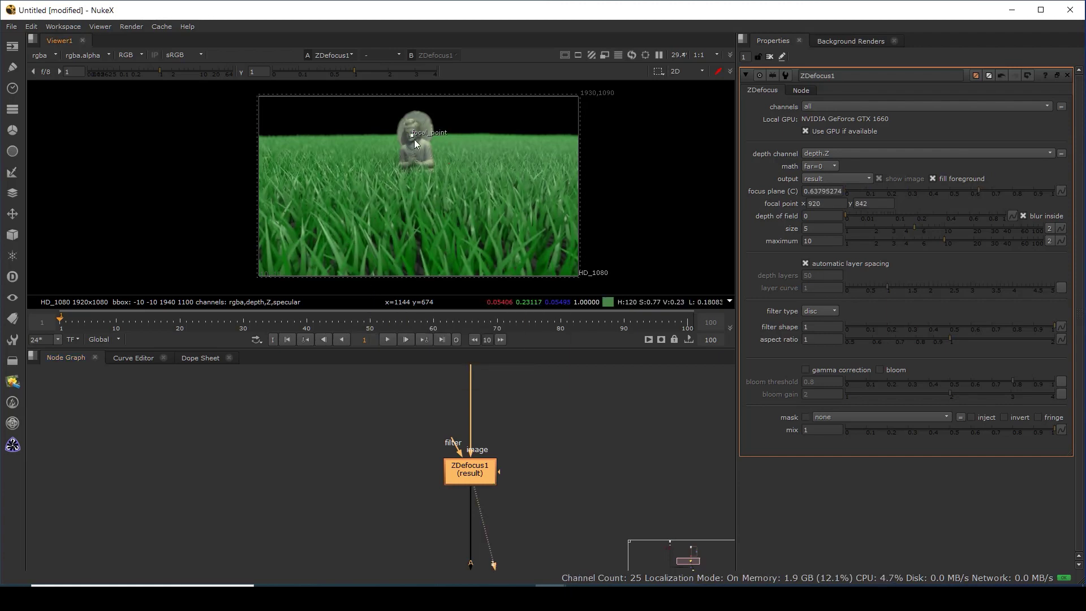
{"action": "scroll", "coordinate": [414, 139], "scroll_direction": "up", "scroll_amount": 5}
{"action": "scroll", "coordinate": [414, 137], "scroll_direction": "up", "scroll_amount": 1}
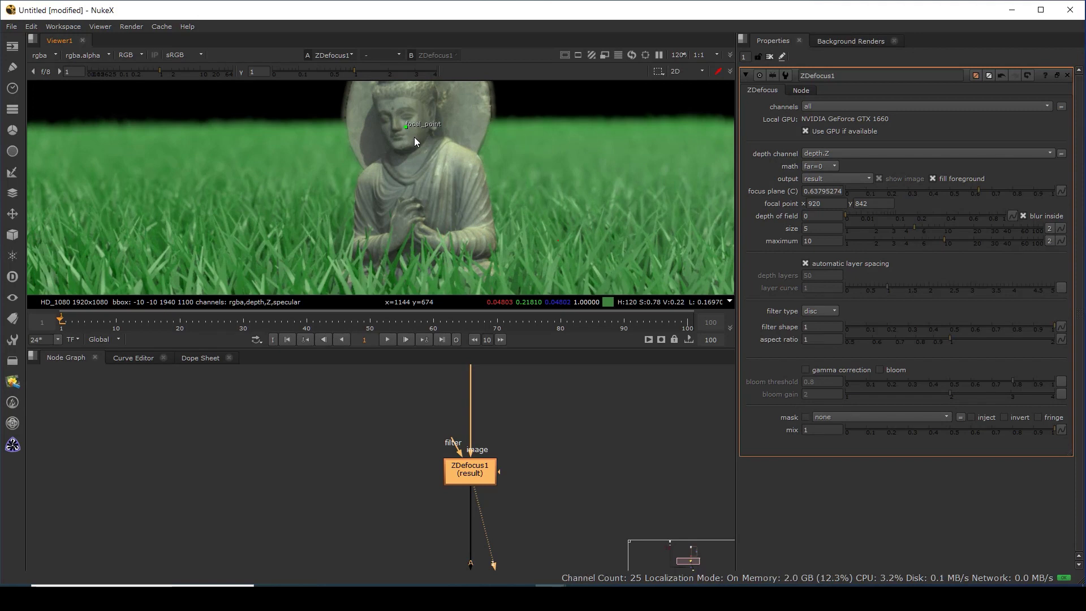
{"action": "scroll", "coordinate": [487, 455], "scroll_direction": "down", "scroll_amount": 2}
{"action": "scroll", "coordinate": [484, 453], "scroll_direction": "down", "scroll_amount": 2}
{"action": "scroll", "coordinate": [477, 467], "scroll_direction": "down", "scroll_amount": 2}
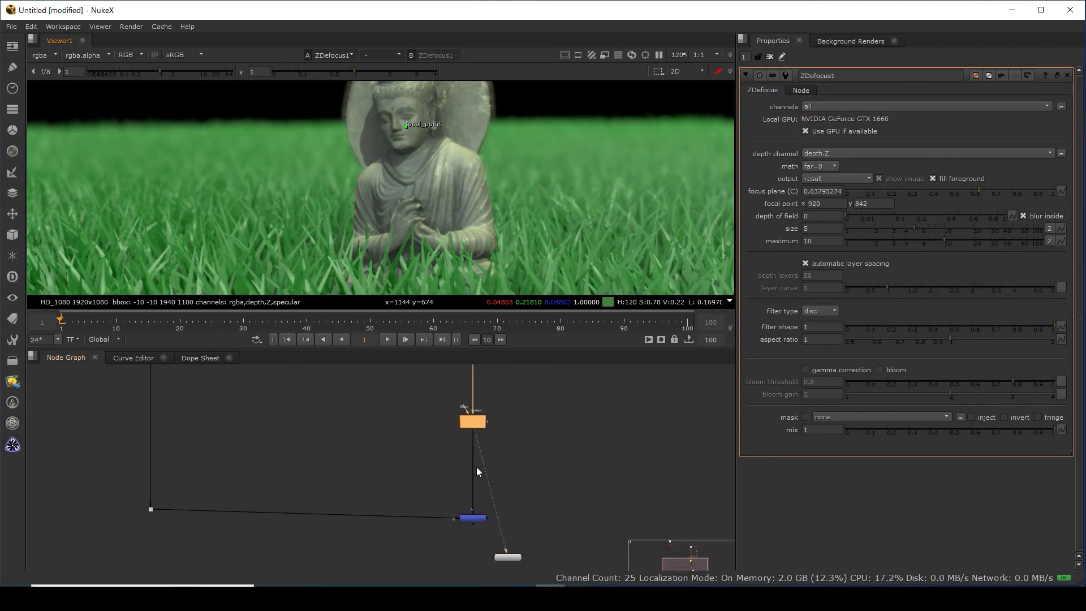
{"action": "scroll", "coordinate": [473, 440], "scroll_direction": "down", "scroll_amount": 2}
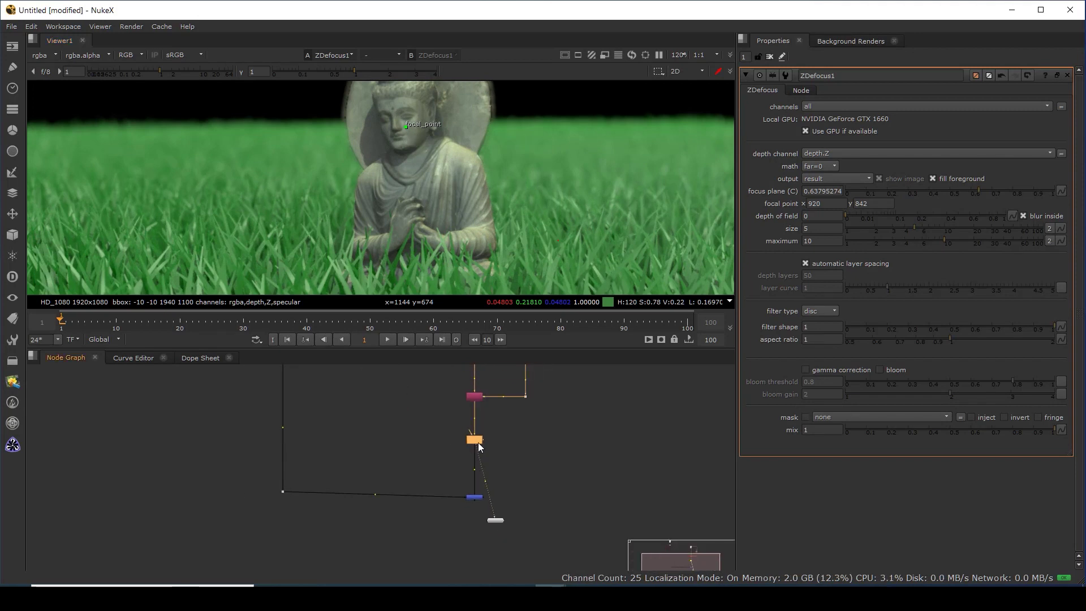
Extract ZDefocus1 from Copy1's chain and reconnect it below the sky Merge
{"action": "key", "text": "ctrl+shift+x"}
{"action": "scroll", "coordinate": [464, 482], "scroll_direction": "down", "scroll_amount": 1}
{"action": "mouse_move", "coordinate": [290, 473]}
{"action": "left_mouse_down"}
{"action": "mouse_move", "coordinate": [481, 514]}
{"action": "mouse_move", "coordinate": [477, 447]}
{"action": "mouse_move", "coordinate": [477, 475]}
{"action": "left_mouse_up"}
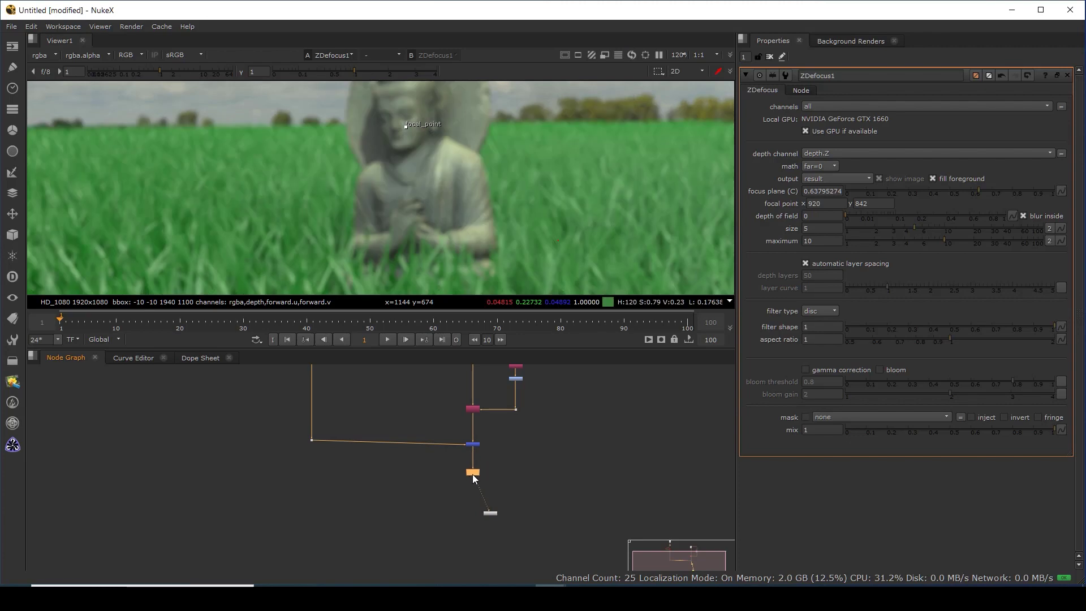
{"action": "scroll", "coordinate": [447, 219], "scroll_direction": "down", "scroll_amount": 2}
Move the focal point back onto the statue at 914, 855 (focus plane 0.004711)
{"action": "left_click_drag", "start_coordinate": [419, 206], "coordinate": [419, 197]}
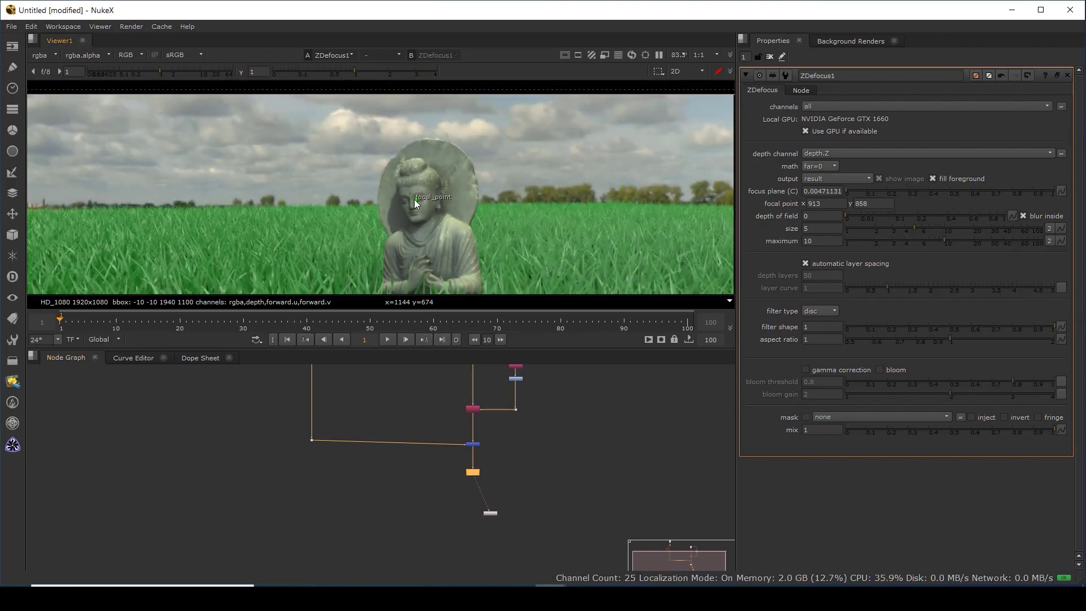
{"action": "left_click_drag", "start_coordinate": [453, 246], "coordinate": [488, 155]}
{"action": "scroll", "coordinate": [487, 155], "scroll_direction": "down", "scroll_amount": 2}
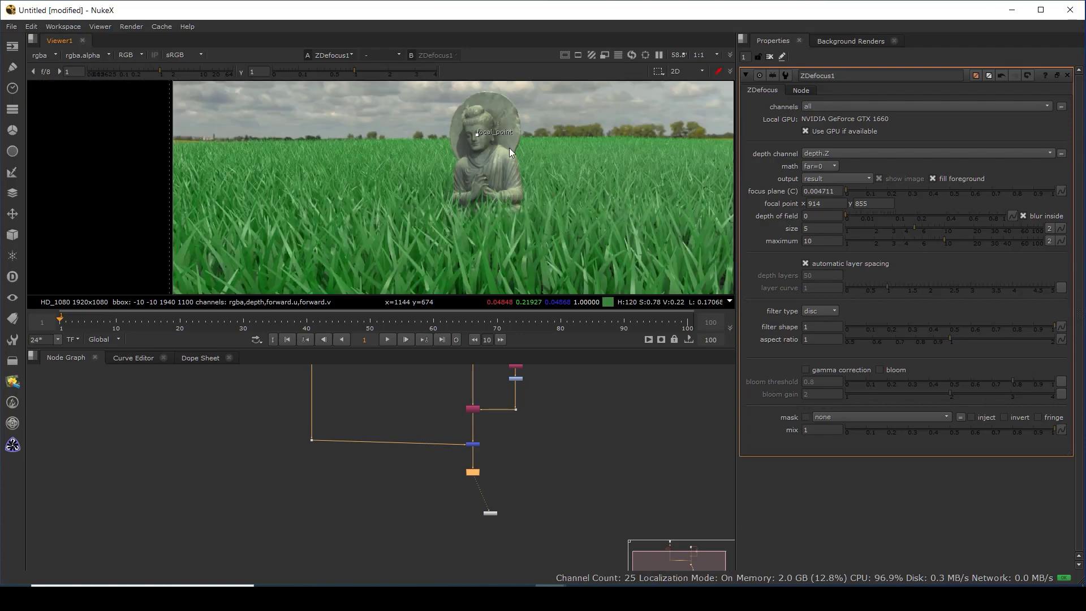
{"action": "scroll", "coordinate": [475, 475], "scroll_direction": "up", "scroll_amount": 4}
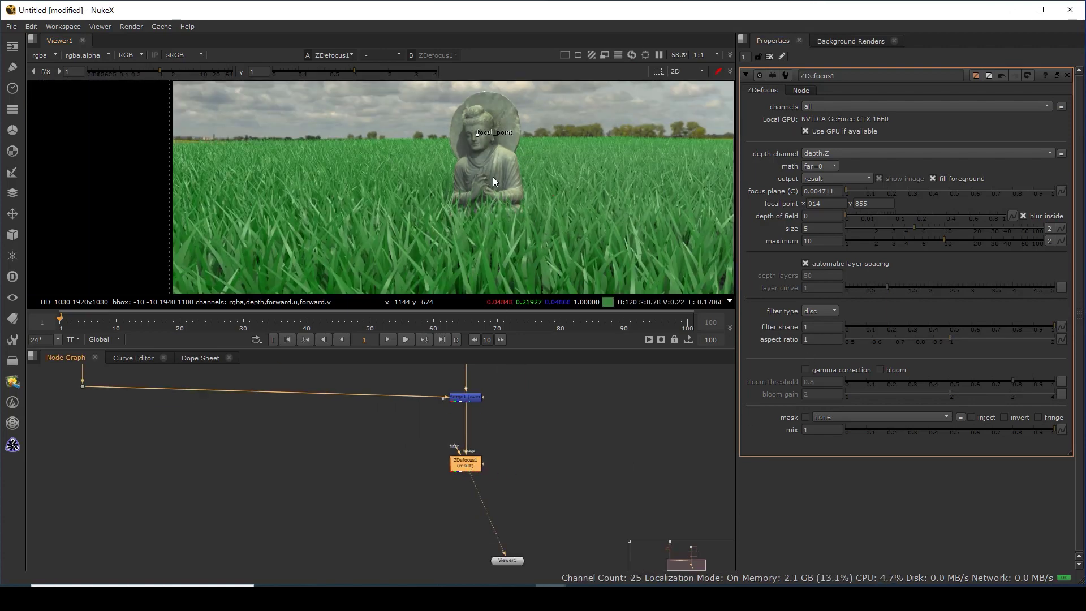
{"action": "scroll", "coordinate": [488, 198], "scroll_direction": "down", "scroll_amount": 2}
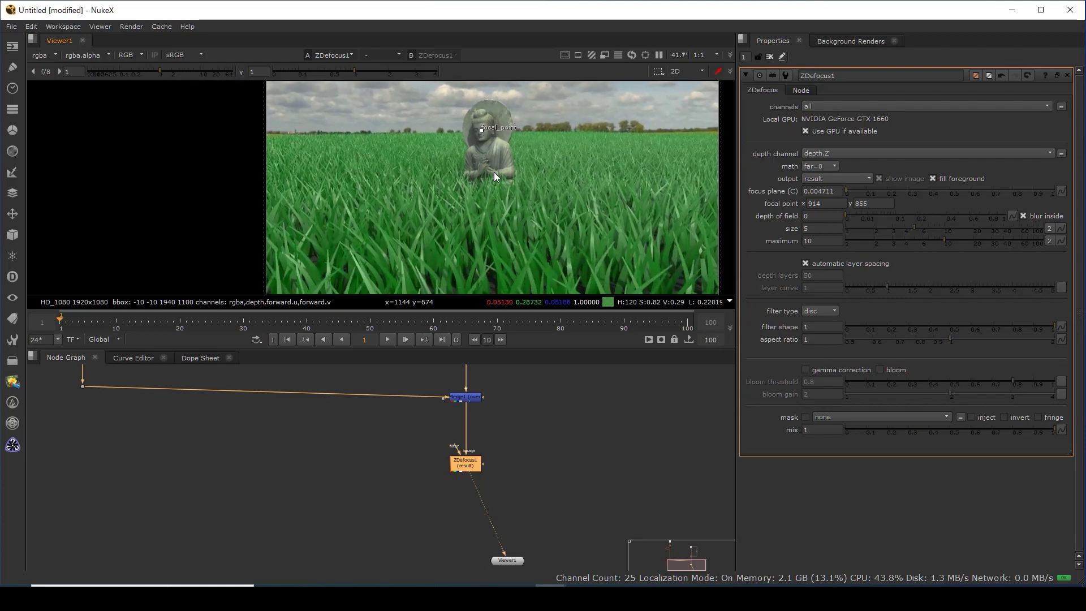
{"action": "scroll", "coordinate": [503, 212], "scroll_direction": "down", "scroll_amount": 1}
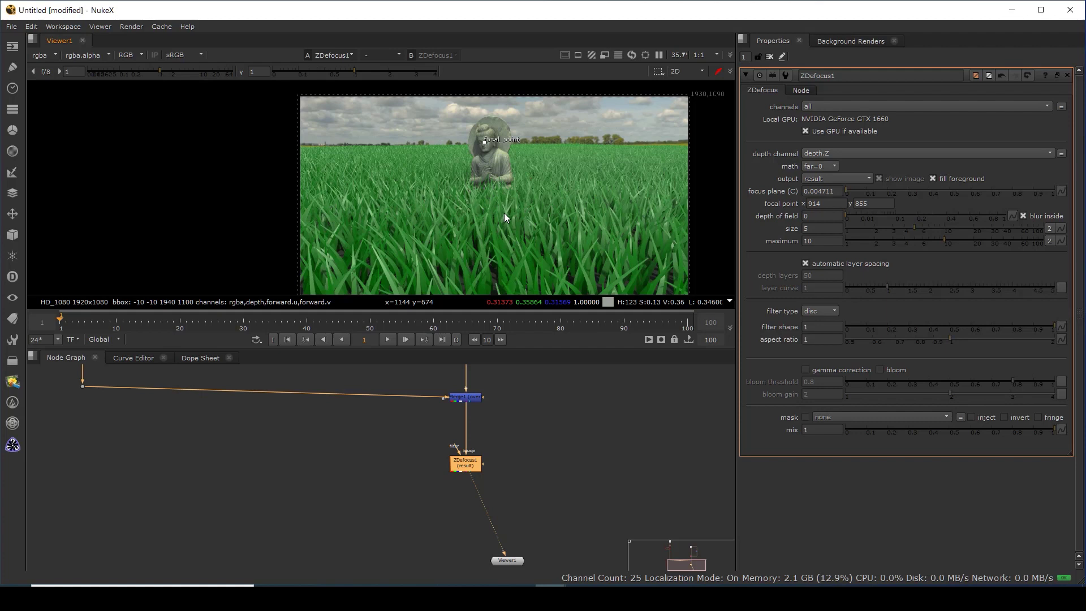
Switch ZDefocus output to focal plane setup, refocus on the statue, and set depth of field 0.012
{"action": "left_click", "coordinate": [818, 181]}
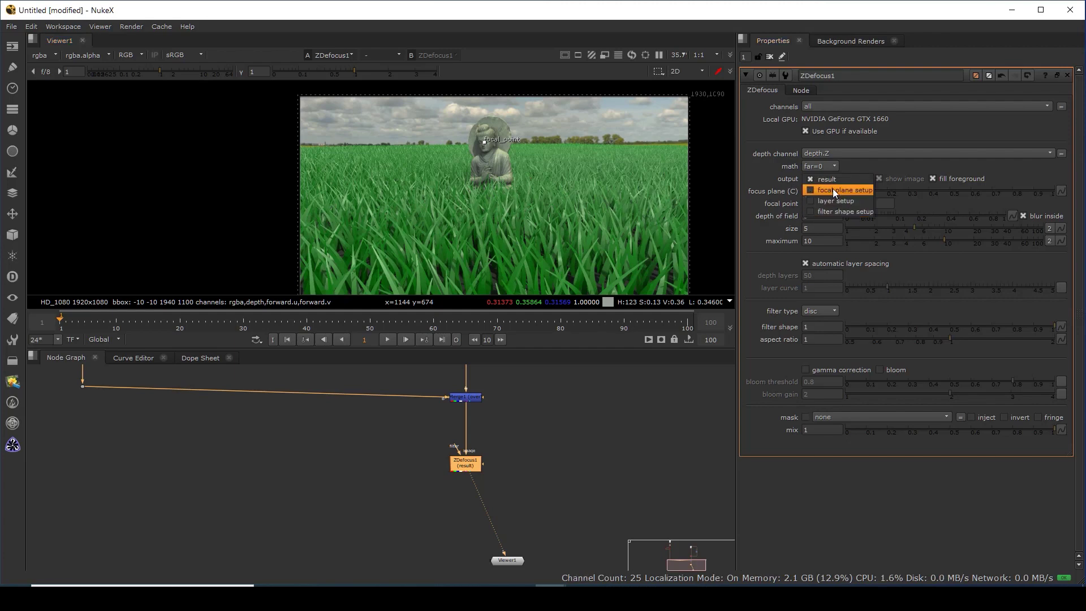
{"action": "left_click", "coordinate": [833, 190]}
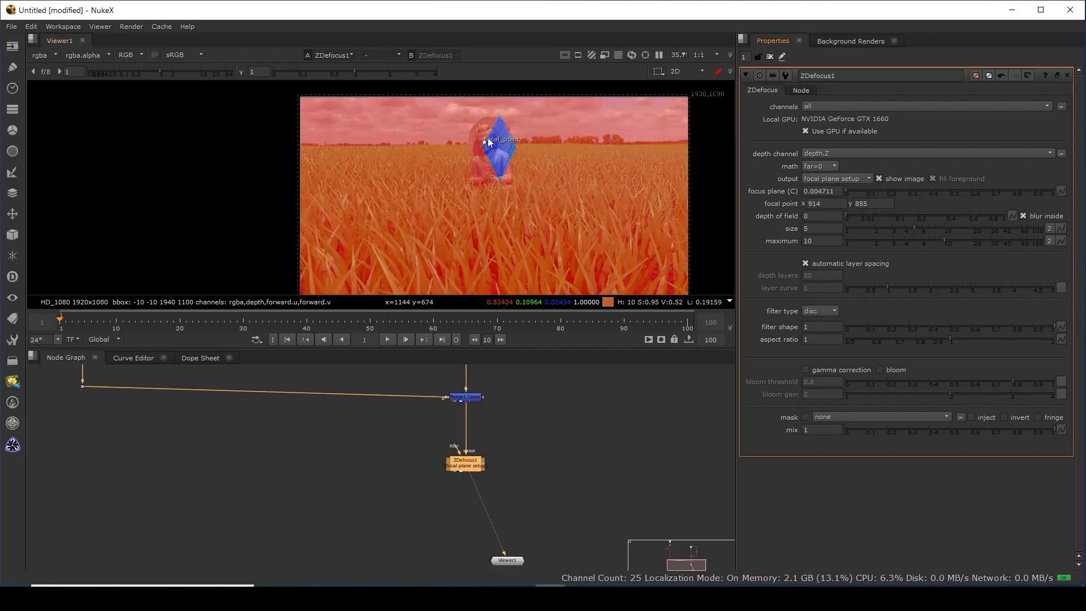
{"action": "scroll", "coordinate": [490, 142], "scroll_direction": "up", "scroll_amount": 3}
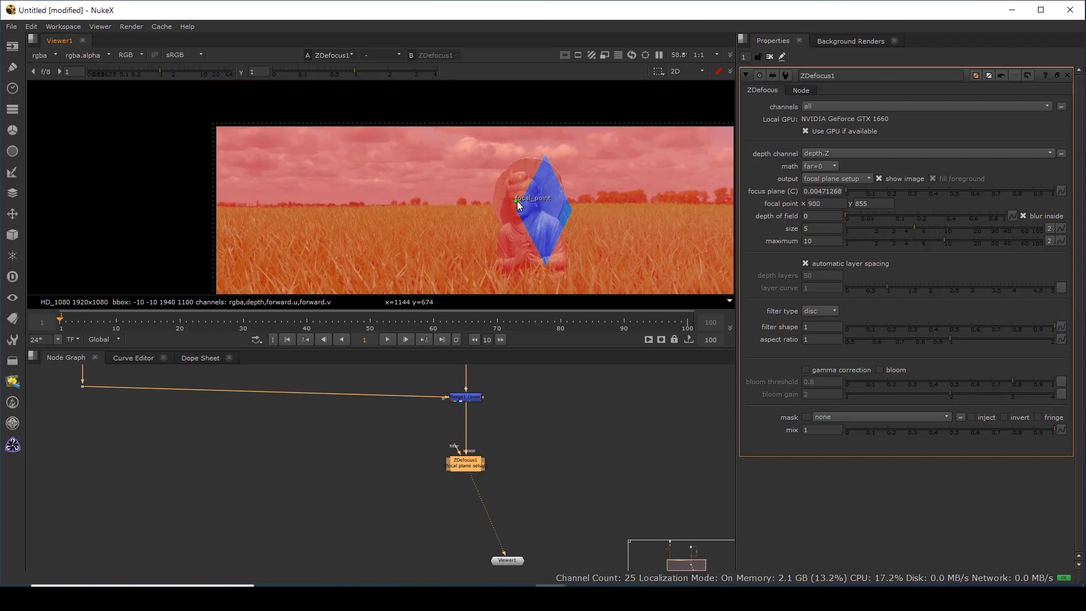
{"action": "left_click_drag", "start_coordinate": [518, 202], "coordinate": [518, 205]}
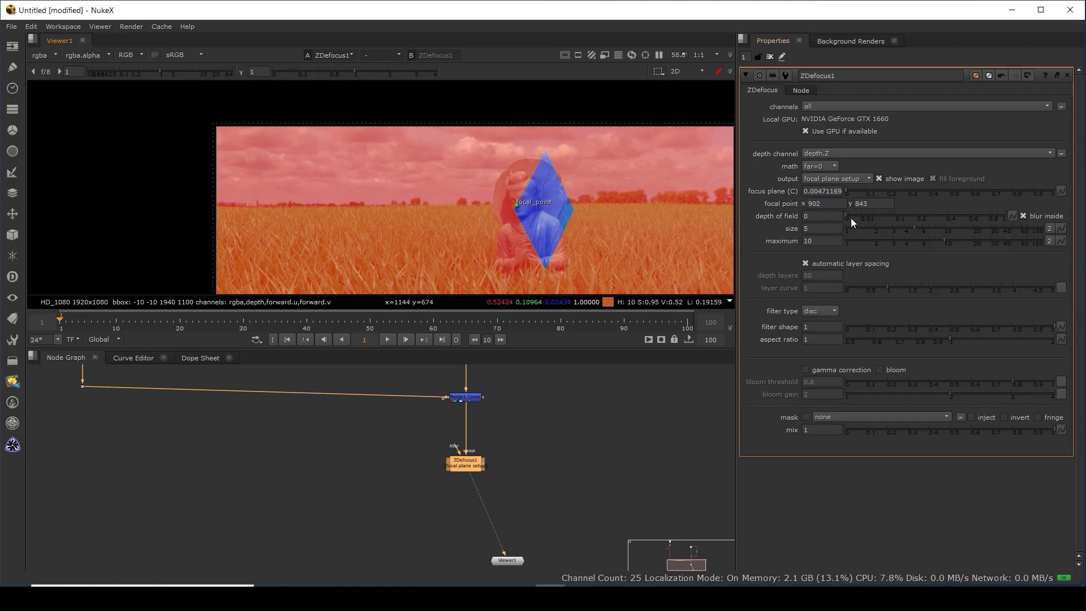
{"action": "mouse_move", "coordinate": [845, 215]}
{"action": "left_mouse_down"}
{"action": "mouse_move", "coordinate": [904, 218]}
{"action": "mouse_move", "coordinate": [851, 223]}
{"action": "mouse_move", "coordinate": [862, 222]}
{"action": "left_mouse_up"}
{"action": "scroll", "coordinate": [523, 219], "scroll_direction": "down", "scroll_amount": 2}
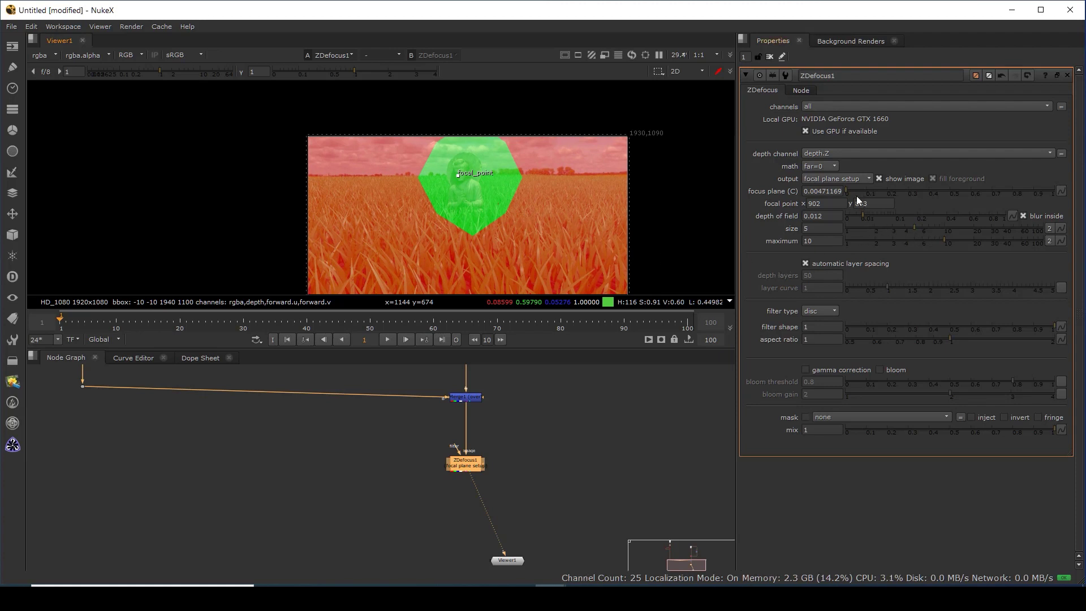
{"action": "mouse_move", "coordinate": [846, 191]}
{"action": "left_mouse_down"}
{"action": "mouse_move", "coordinate": [861, 194]}
{"action": "mouse_move", "coordinate": [840, 193]}
{"action": "left_mouse_up"}
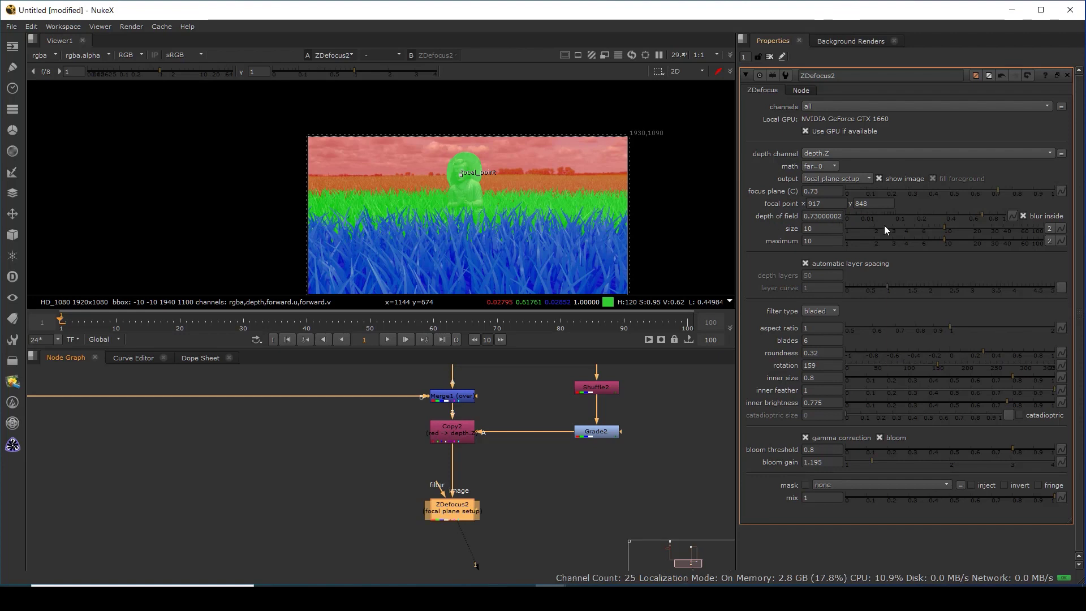
Clear the colour sampling box and reduce ZDefocus2's bokeh size from 10 to 5
{"action": "scroll", "coordinate": [519, 206], "scroll_direction": "up", "scroll_amount": 3}
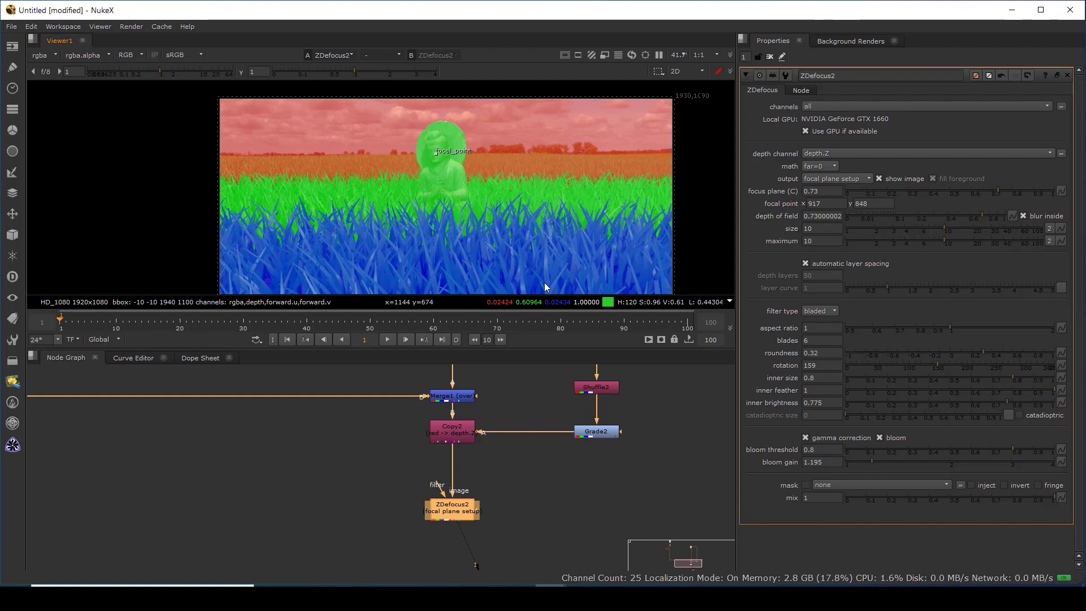
{"action": "scroll", "coordinate": [494, 260], "scroll_direction": "down", "scroll_amount": 2}
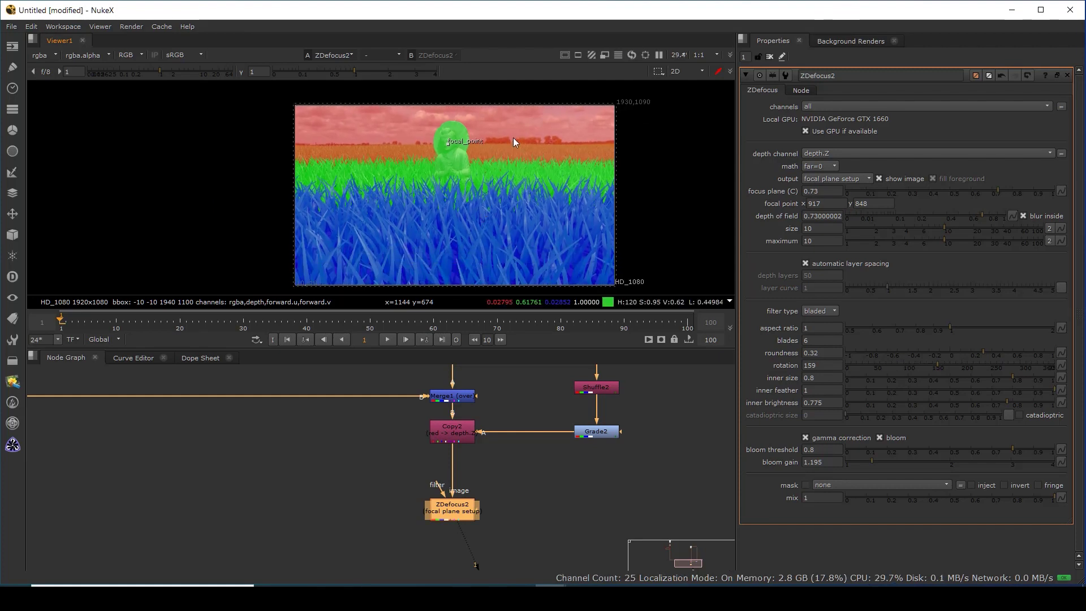
{"action": "scroll", "coordinate": [473, 206], "scroll_direction": "up", "scroll_amount": 2}
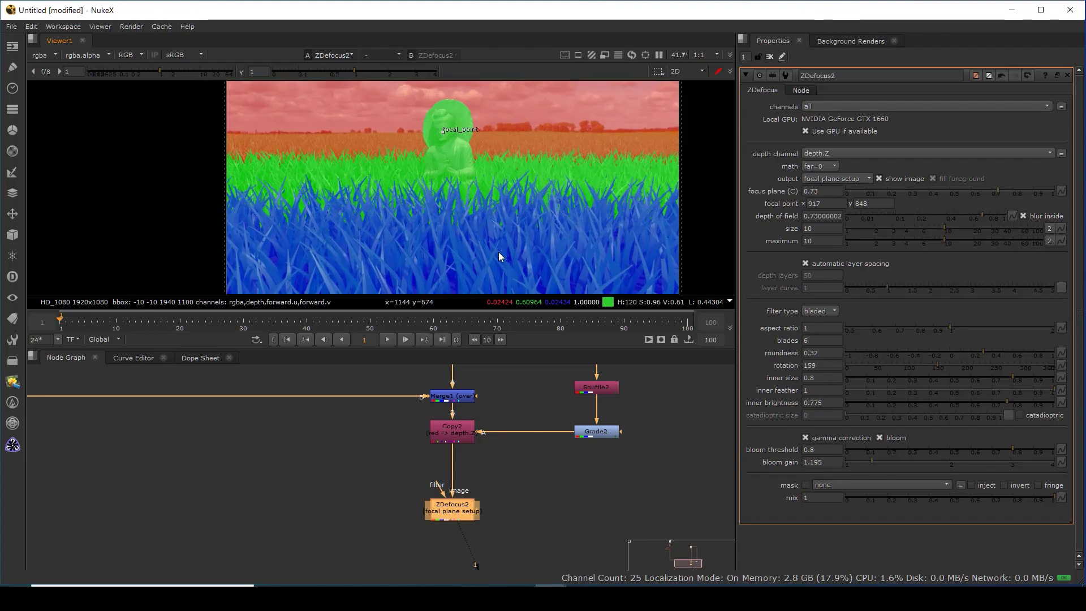
{"action": "left_click", "coordinate": [590, 131]}
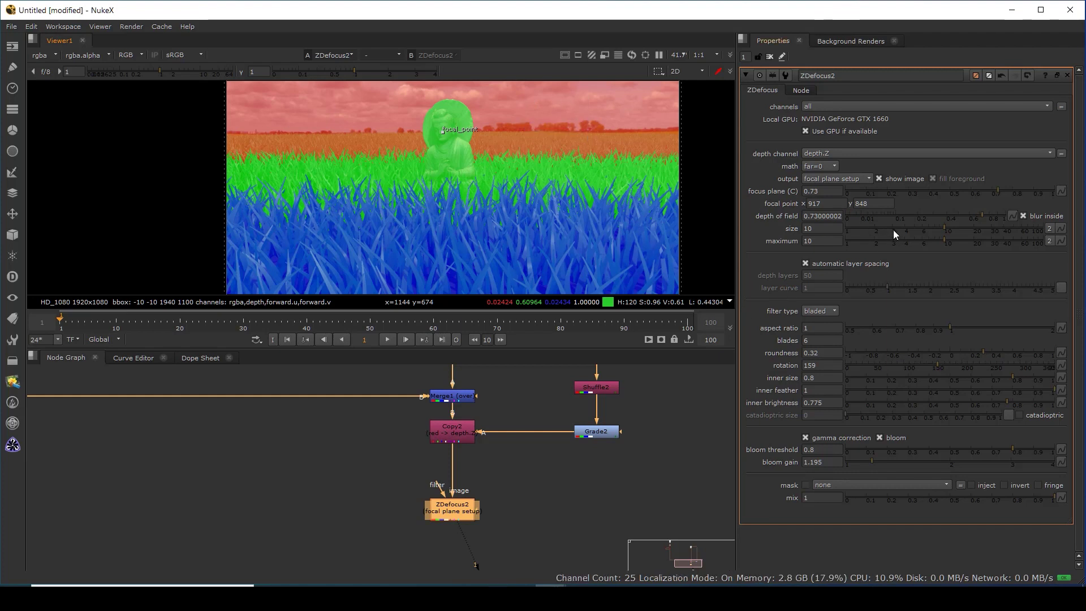
{"action": "left_click_drag", "start_coordinate": [894, 229], "coordinate": [914, 229]}
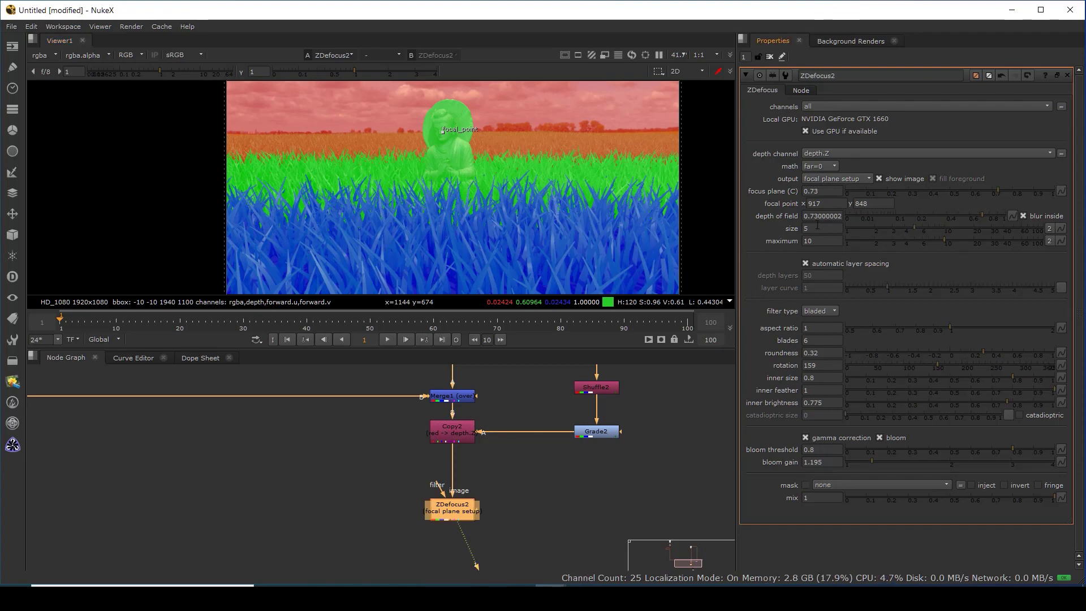
{"action": "left_click", "coordinate": [820, 177]}
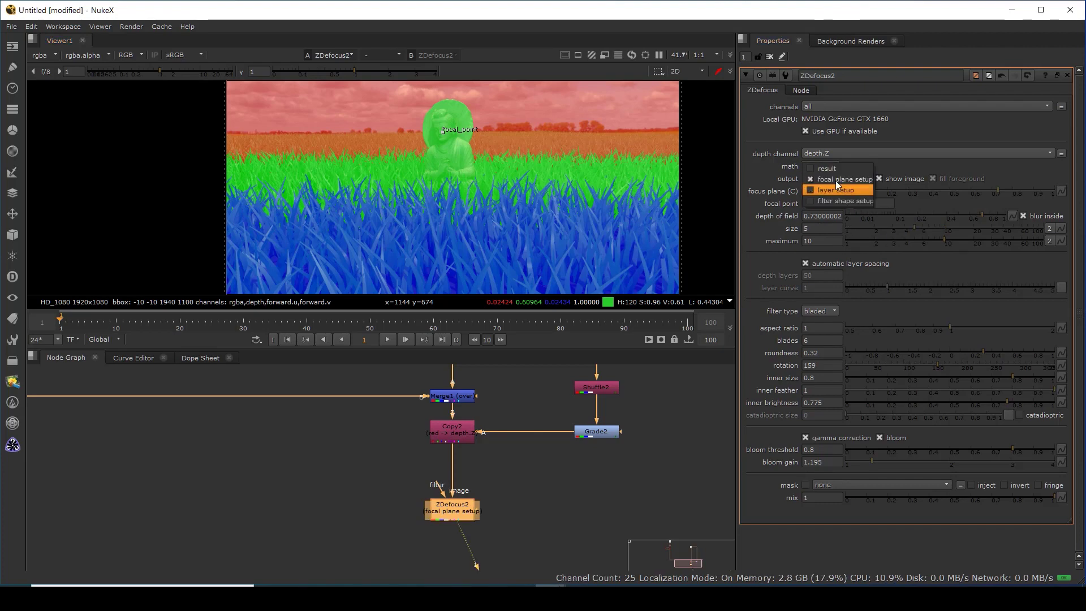
{"action": "left_click", "coordinate": [833, 170]}
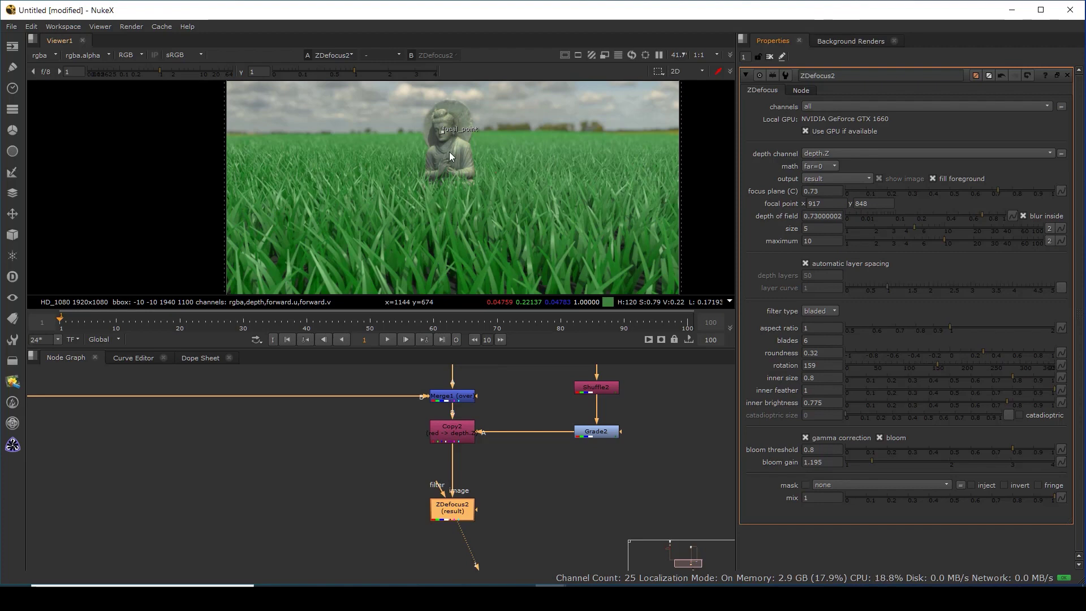
{"action": "scroll", "coordinate": [450, 152], "scroll_direction": "up", "scroll_amount": 2}
{"action": "scroll", "coordinate": [504, 168], "scroll_direction": "up", "scroll_amount": 1}
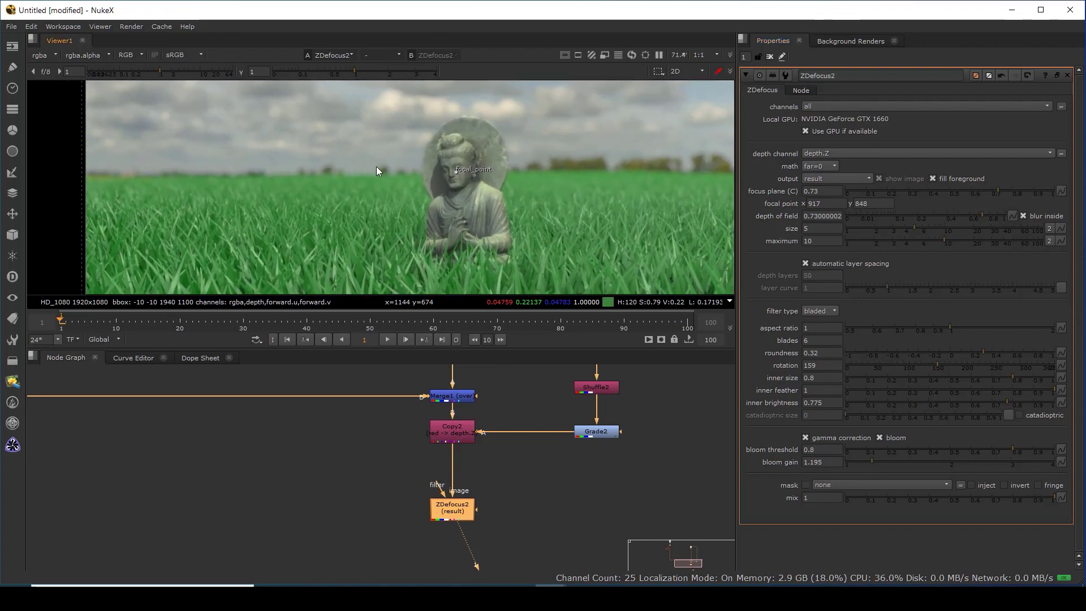
{"action": "key", "text": "space"}
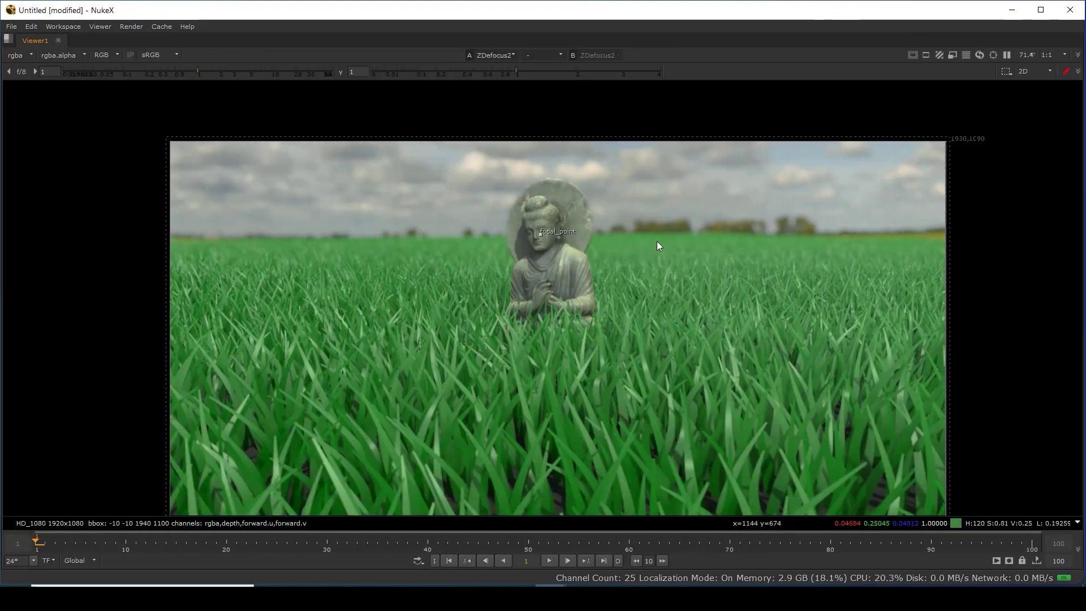
{"action": "scroll", "coordinate": [616, 335], "scroll_direction": "up", "scroll_amount": 2}
{"action": "scroll", "coordinate": [616, 335], "scroll_direction": "up", "scroll_amount": 2}
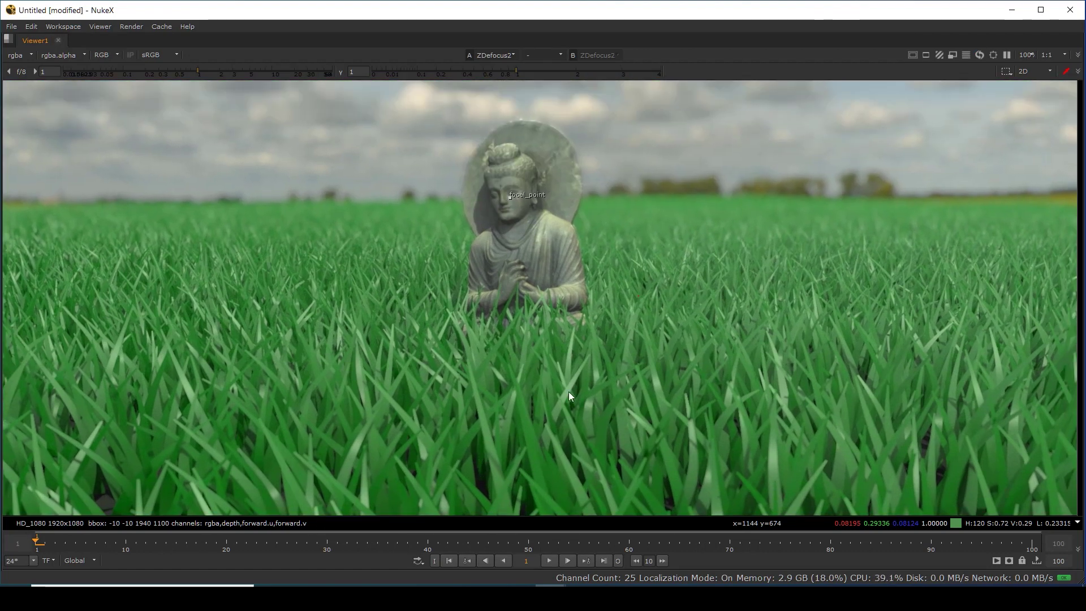
{"action": "mouse_move", "coordinate": [496, 358]}
{"action": "left_mouse_down"}
{"action": "mouse_move", "coordinate": [571, 447]}
{"action": "mouse_move", "coordinate": [625, 168]}
{"action": "left_mouse_up"}
{"action": "scroll", "coordinate": [570, 449], "scroll_direction": "up", "scroll_amount": 2}
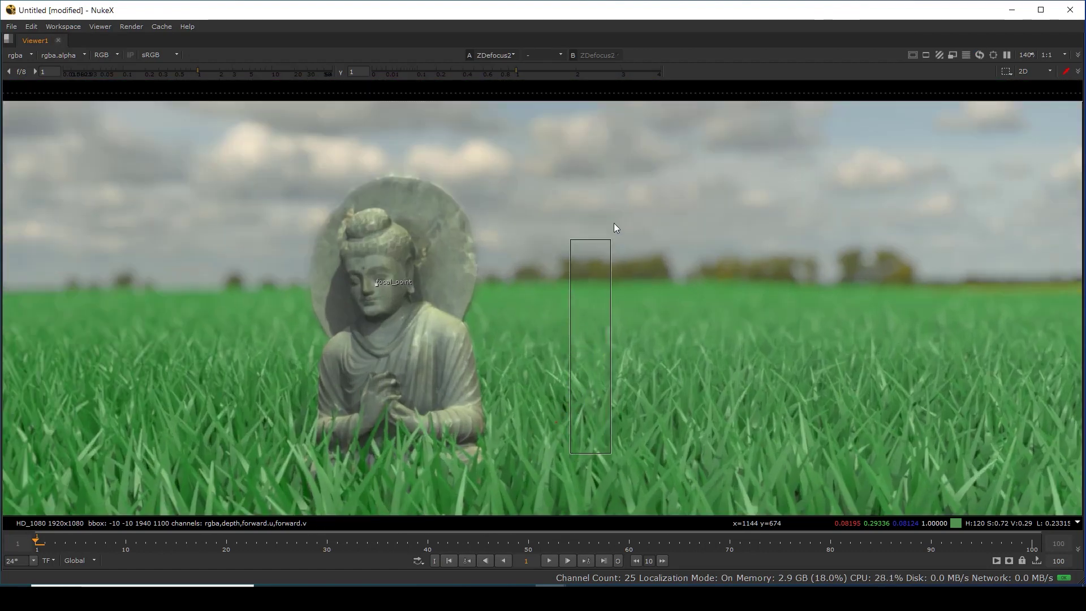
{"action": "scroll", "coordinate": [608, 189], "scroll_direction": "down", "scroll_amount": 2}
{"action": "scroll", "coordinate": [603, 232], "scroll_direction": "down", "scroll_amount": 1}
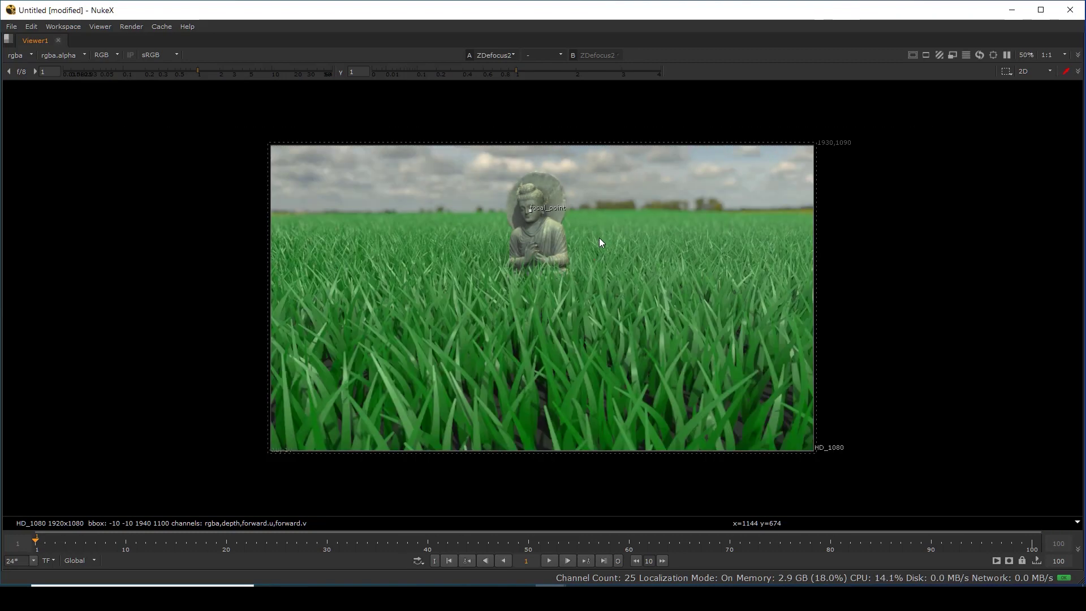
{"action": "key", "text": "space"}
{"action": "scroll", "coordinate": [403, 214], "scroll_direction": "up", "scroll_amount": 2}
{"action": "scroll", "coordinate": [413, 218], "scroll_direction": "up", "scroll_amount": 2}
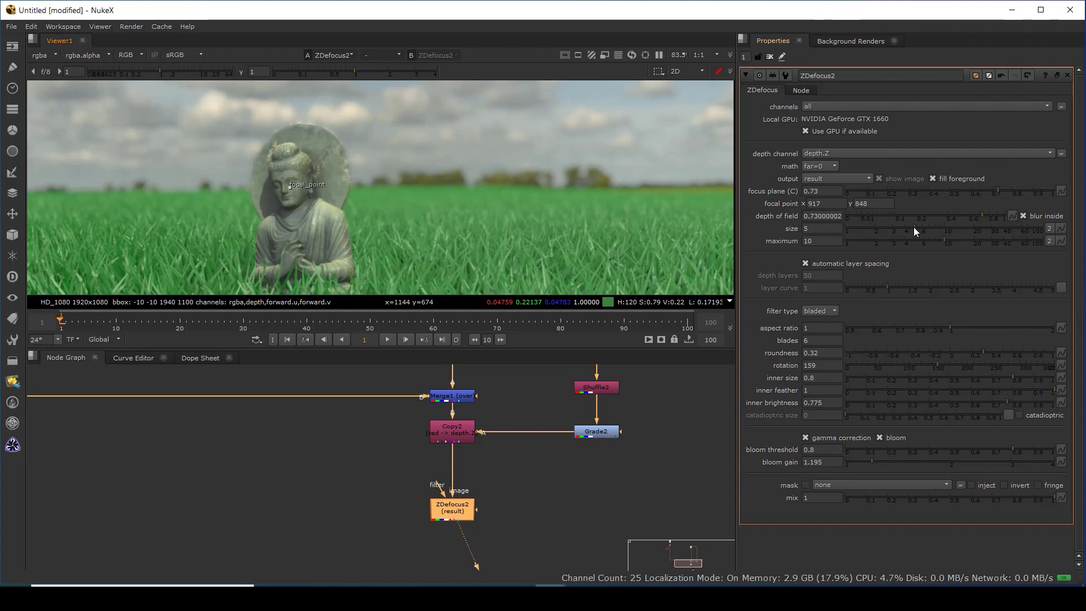
Set ZDefocus2's size to 10 and change its filter type from bladed to disc
{"action": "double_click", "coordinate": [823, 230]}
{"action": "type", "text": "10"}
{"action": "scroll", "coordinate": [447, 205], "scroll_direction": "up", "scroll_amount": 3}
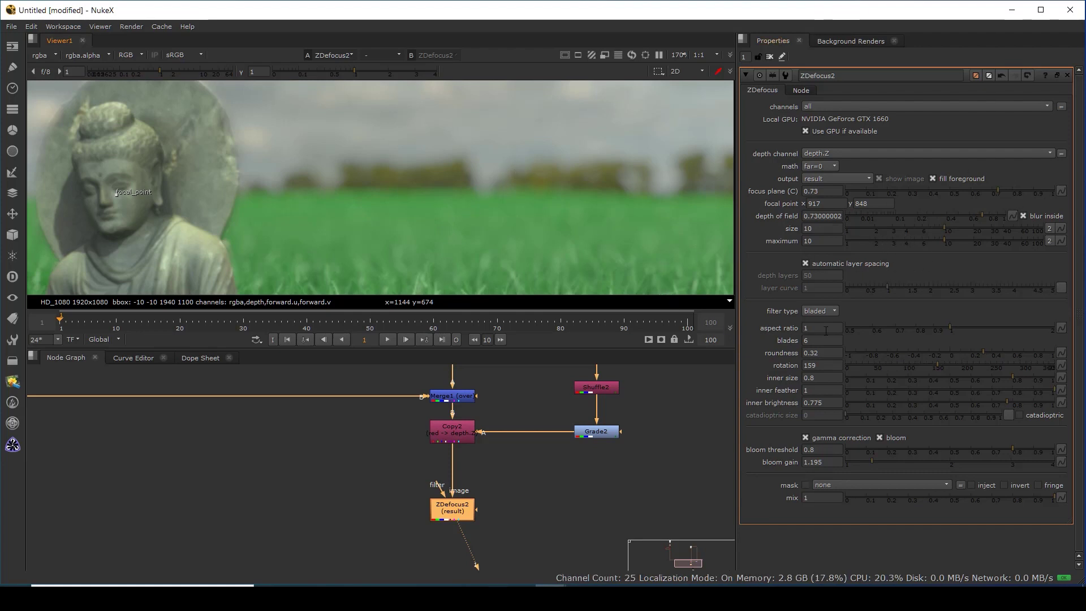
{"action": "left_click", "coordinate": [827, 310]}
{"action": "left_click", "coordinate": [830, 301]}
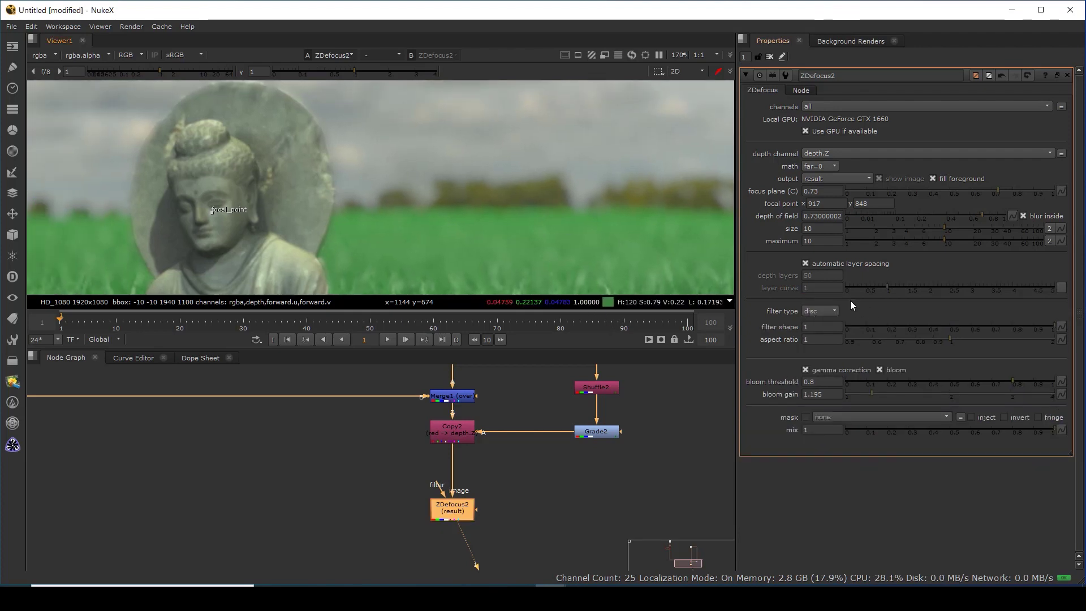
{"action": "scroll", "coordinate": [525, 214], "scroll_direction": "down", "scroll_amount": 3}
{"action": "scroll", "coordinate": [474, 219], "scroll_direction": "down", "scroll_amount": 2}
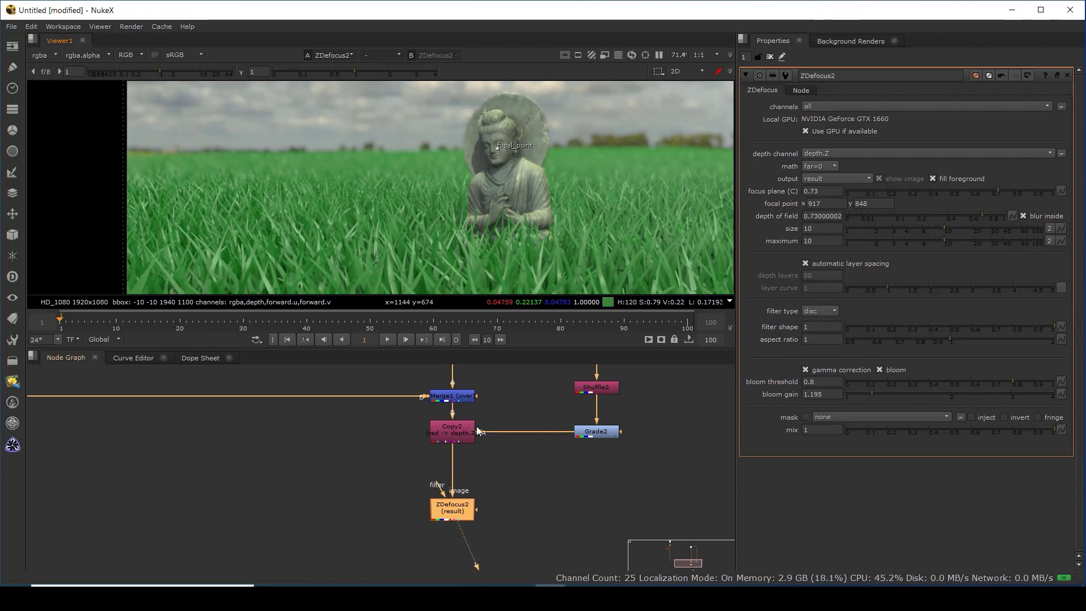
{"action": "left_click", "coordinate": [826, 179]}
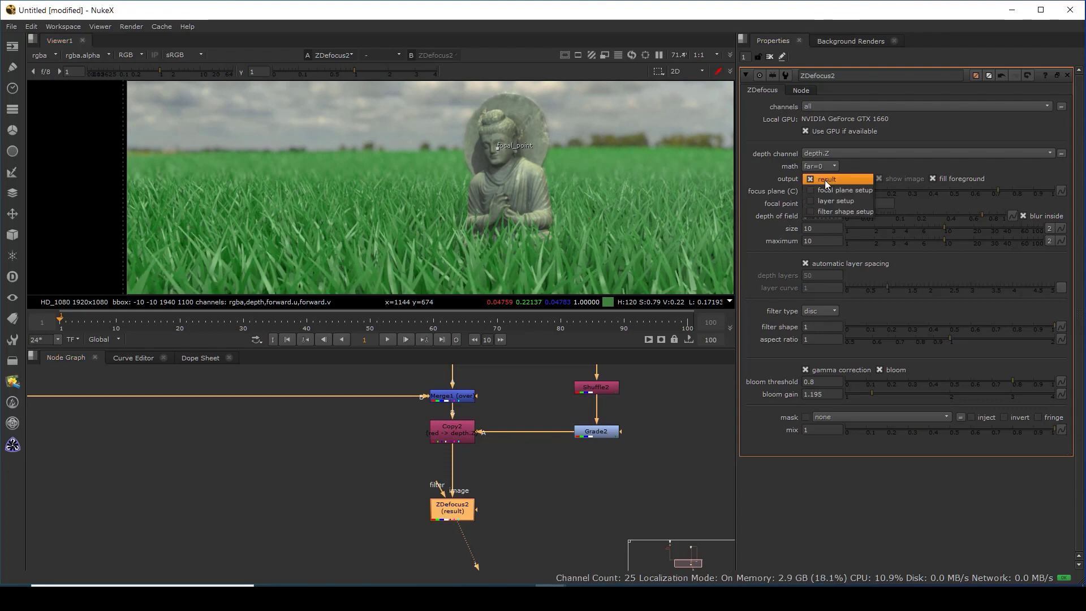
{"action": "left_click", "coordinate": [833, 190]}
{"action": "scroll", "coordinate": [474, 182], "scroll_direction": "down", "scroll_amount": 3}
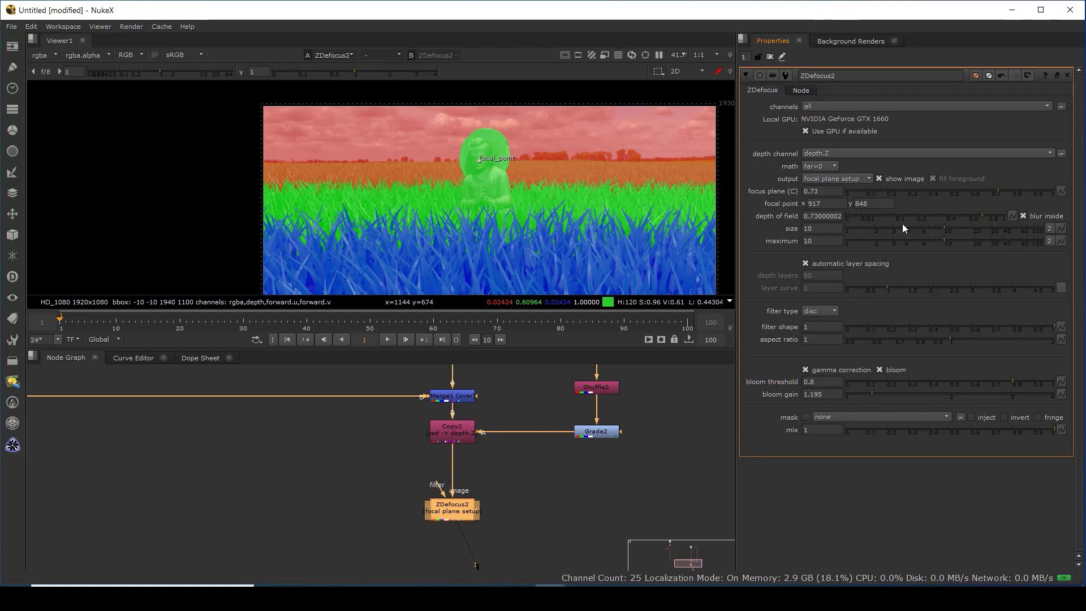
{"action": "scroll", "coordinate": [497, 182], "scroll_direction": "up", "scroll_amount": 1}
{"action": "left_click_drag", "start_coordinate": [416, 252], "coordinate": [453, 145]}
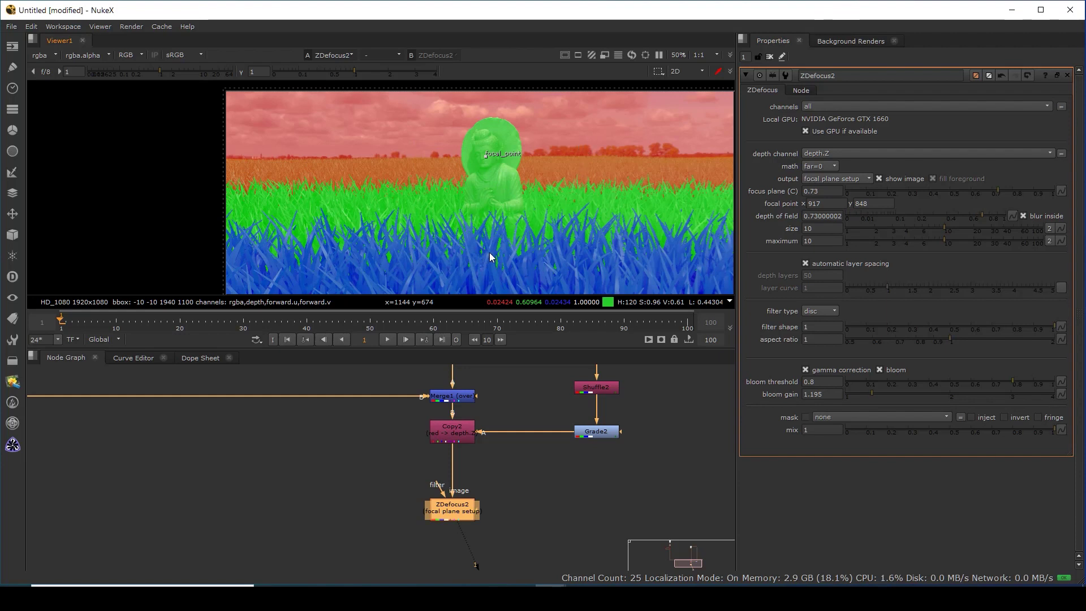
{"action": "left_click", "coordinate": [843, 178]}
{"action": "left_click", "coordinate": [840, 172]}
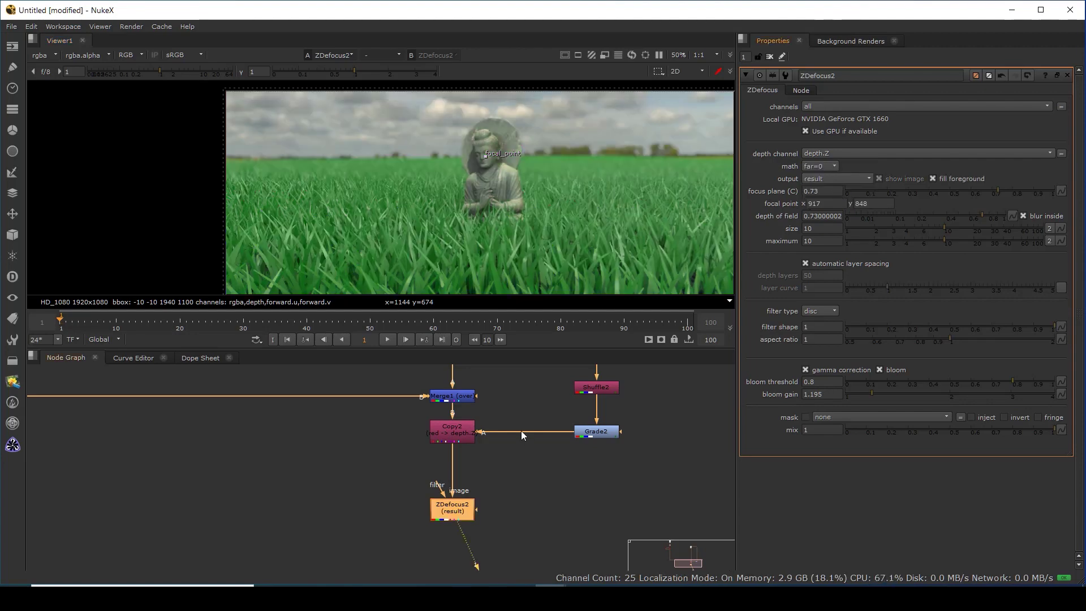
{"action": "left_click_drag", "start_coordinate": [523, 223], "coordinate": [497, 213]}
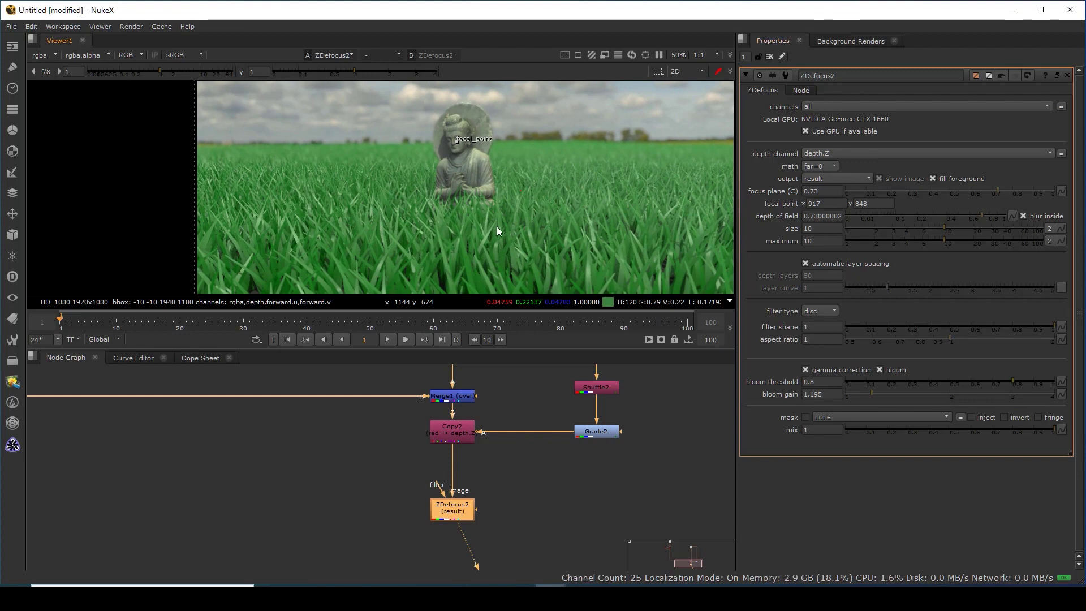
{"action": "left_click_drag", "start_coordinate": [497, 226], "coordinate": [528, 226]}
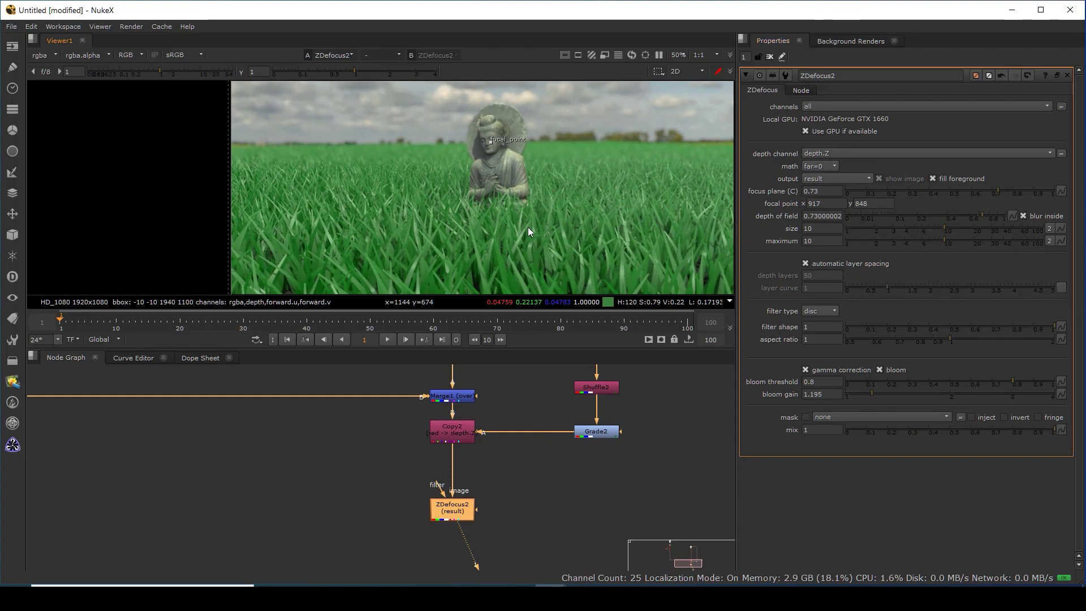
{"action": "left_click", "coordinate": [817, 316]}
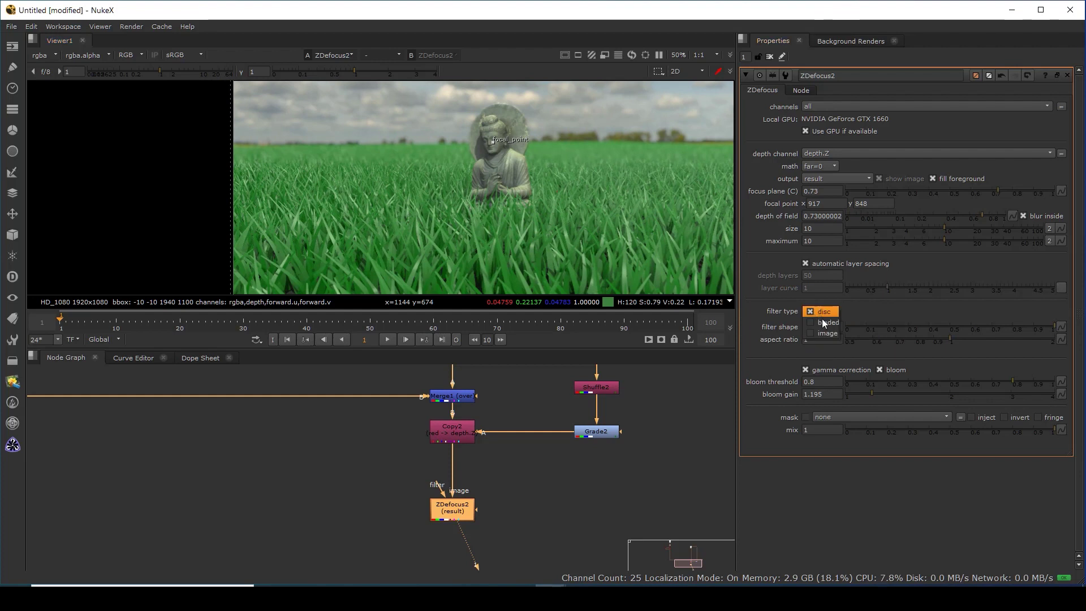
{"action": "left_click", "coordinate": [820, 311]}
{"action": "left_click", "coordinate": [824, 314]}
{"action": "left_click", "coordinate": [825, 313]}
{"action": "scroll", "coordinate": [509, 152], "scroll_direction": "up", "scroll_amount": 3}
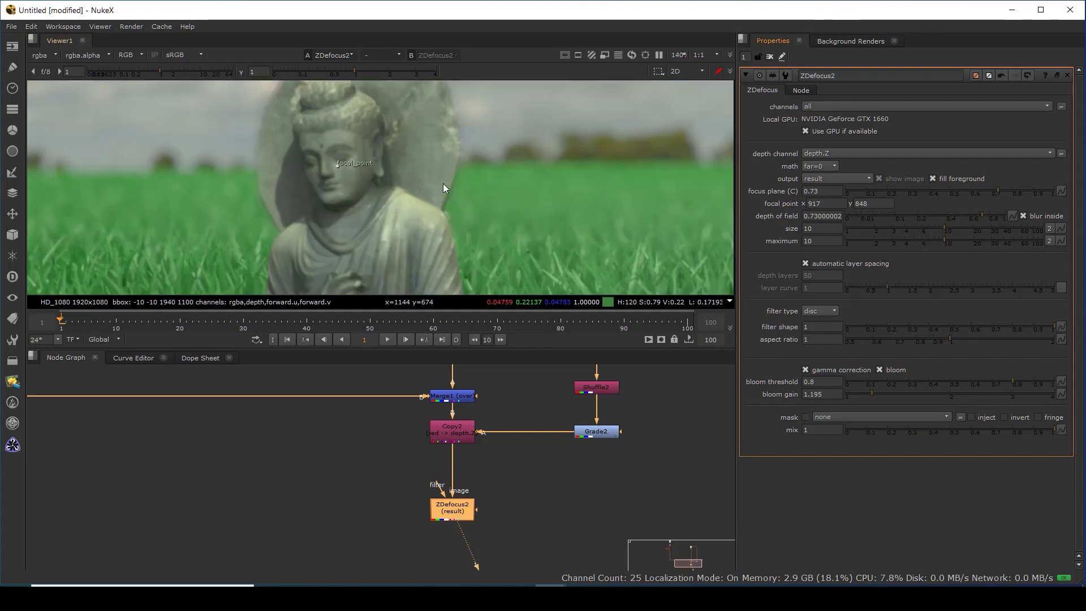
{"action": "scroll", "coordinate": [443, 184], "scroll_direction": "up", "scroll_amount": 2}
{"action": "scroll", "coordinate": [433, 199], "scroll_direction": "up", "scroll_amount": 1}
Toggle ZDefocus2's filter type, ending on bladed with 6 blades and rotation 159
{"action": "left_click", "coordinate": [814, 312]}
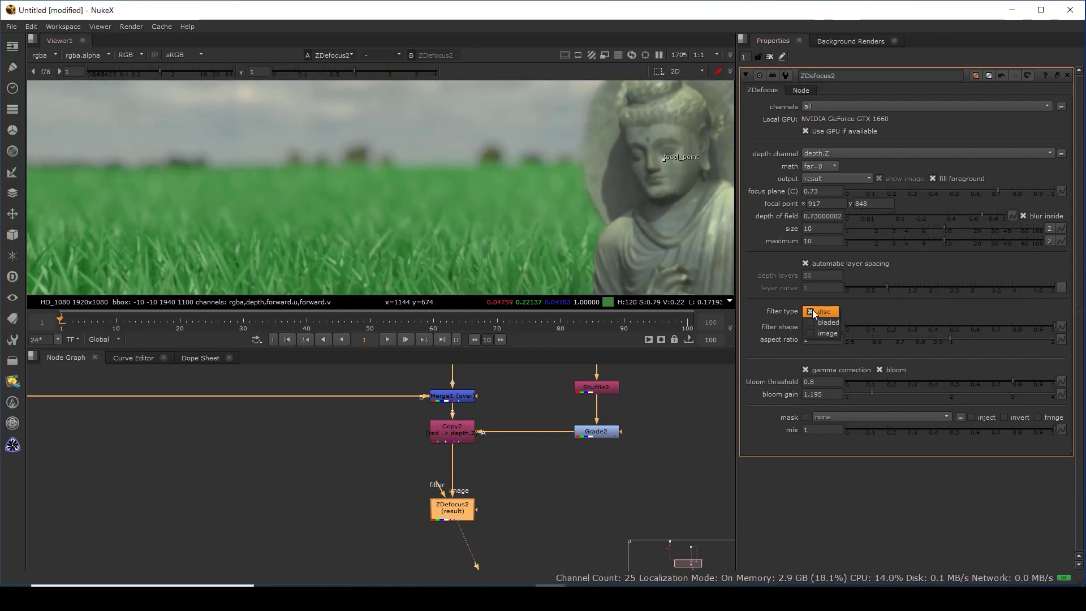
{"action": "left_click", "coordinate": [829, 320]}
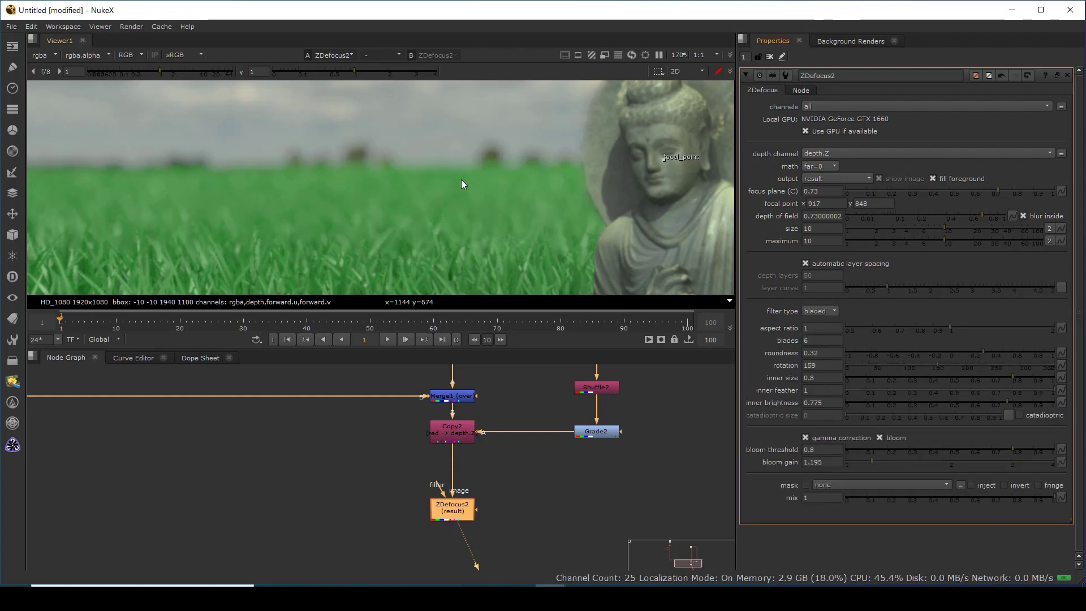
{"action": "left_click", "coordinate": [825, 302]}
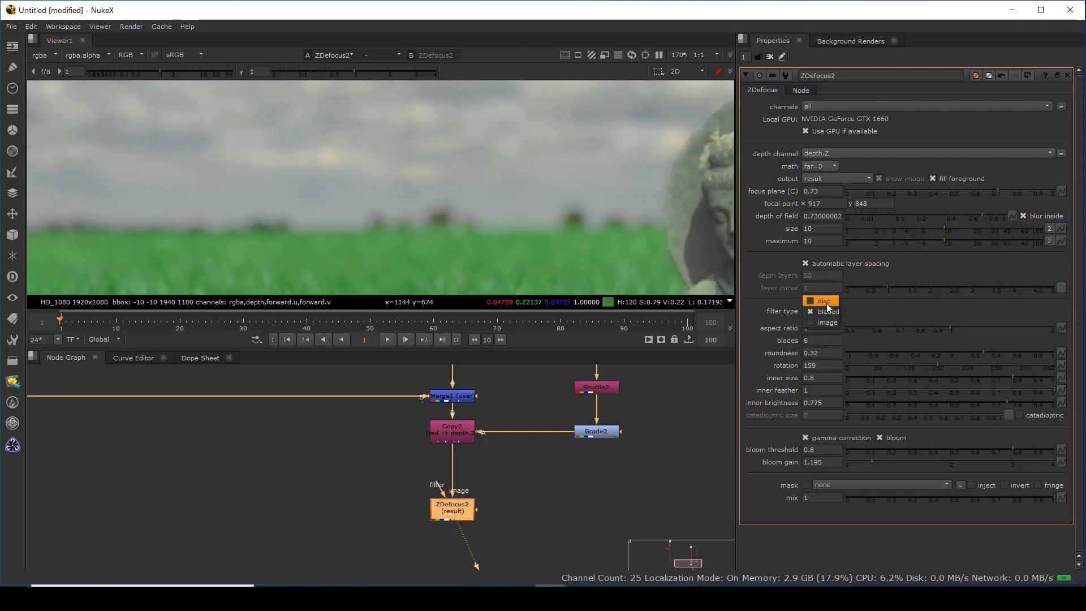
{"action": "left_click", "coordinate": [823, 312]}
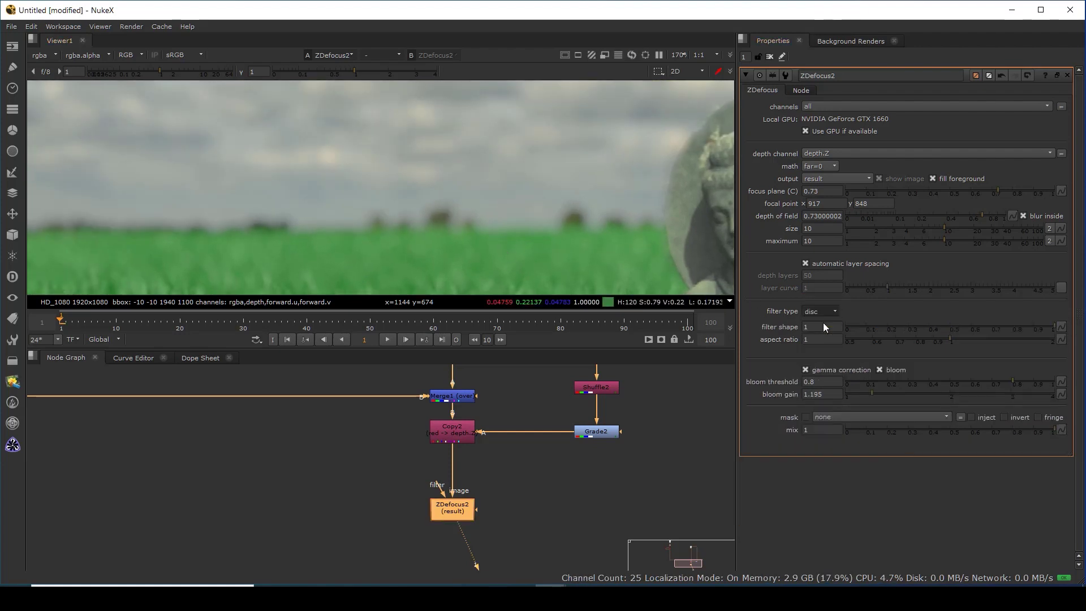
{"action": "left_click", "coordinate": [824, 323]}
Pan the Node Graph to the grass Read node and select it
{"action": "scroll", "coordinate": [439, 482], "scroll_direction": "down", "scroll_amount": 3}
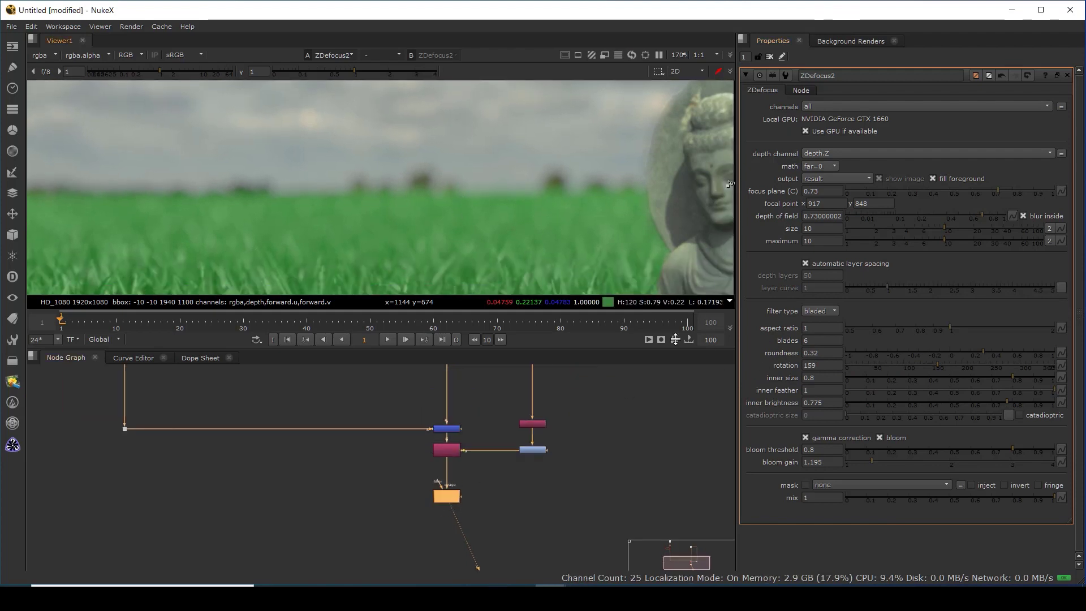
{"action": "left_click_drag", "start_coordinate": [473, 393], "coordinate": [489, 534]}
{"action": "scroll", "coordinate": [478, 475], "scroll_direction": "down", "scroll_amount": 2}
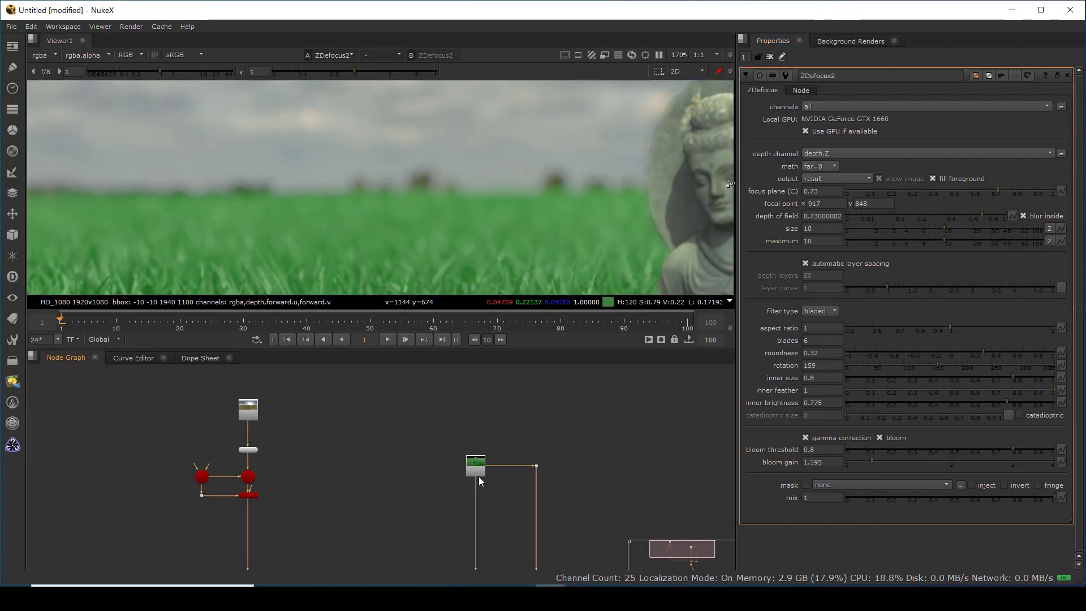
{"action": "left_click", "coordinate": [481, 471]}
{"action": "scroll", "coordinate": [518, 442], "scroll_direction": "up", "scroll_amount": 2}
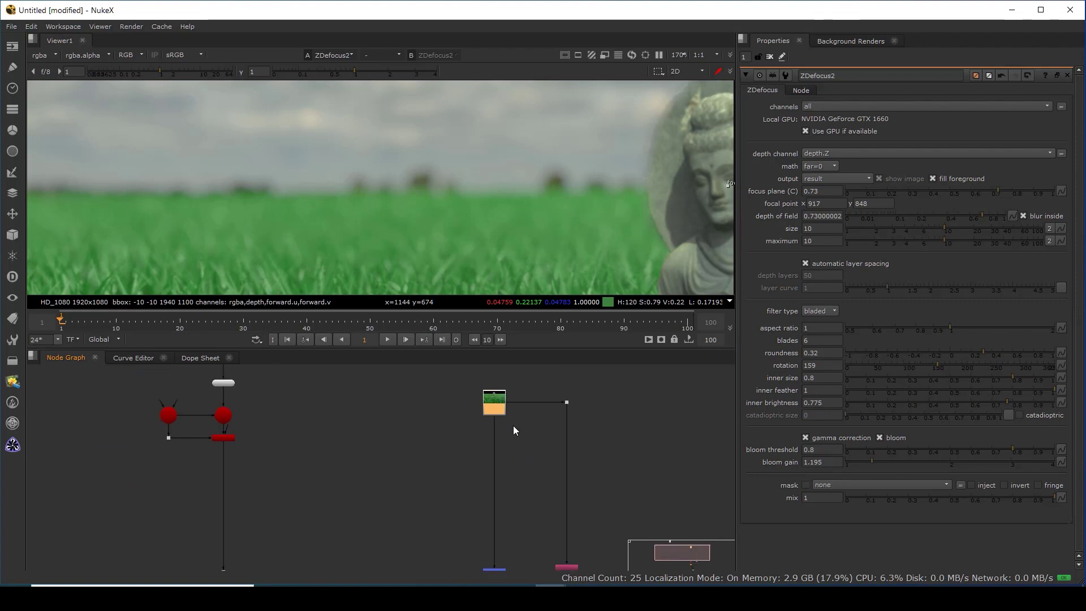
Add a Roto node and draw a small ellipse on the grass footage
{"action": "left_click", "coordinate": [514, 451]}
{"action": "key", "text": "o"}
{"action": "left_click_drag", "start_coordinate": [509, 447], "coordinate": [419, 443]}
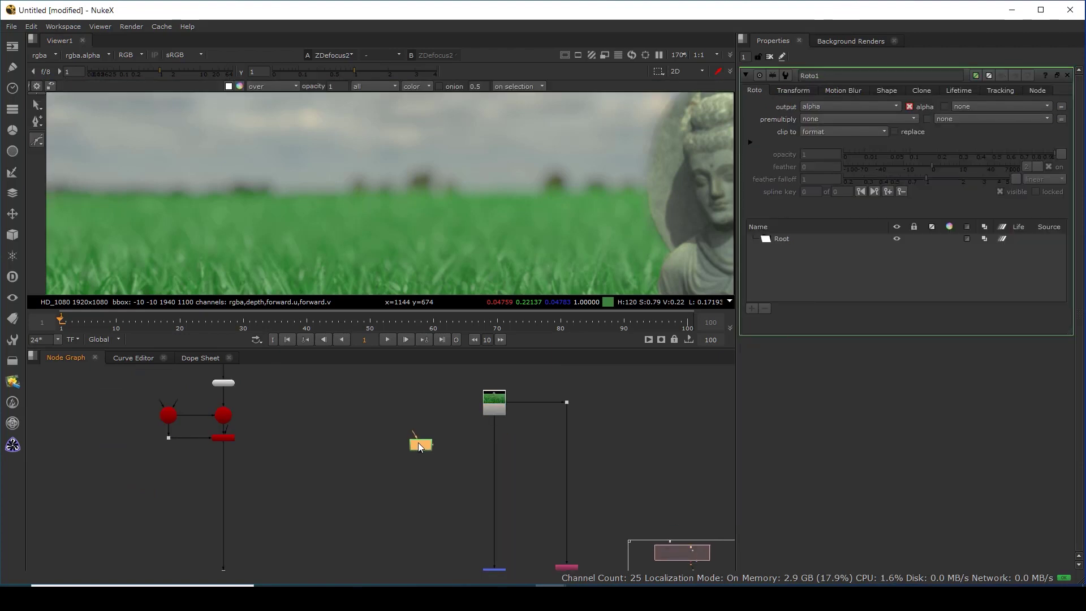
{"action": "left_click", "coordinate": [483, 431]}
{"action": "key", "text": "1"}
{"action": "scroll", "coordinate": [392, 187], "scroll_direction": "up", "scroll_amount": 5}
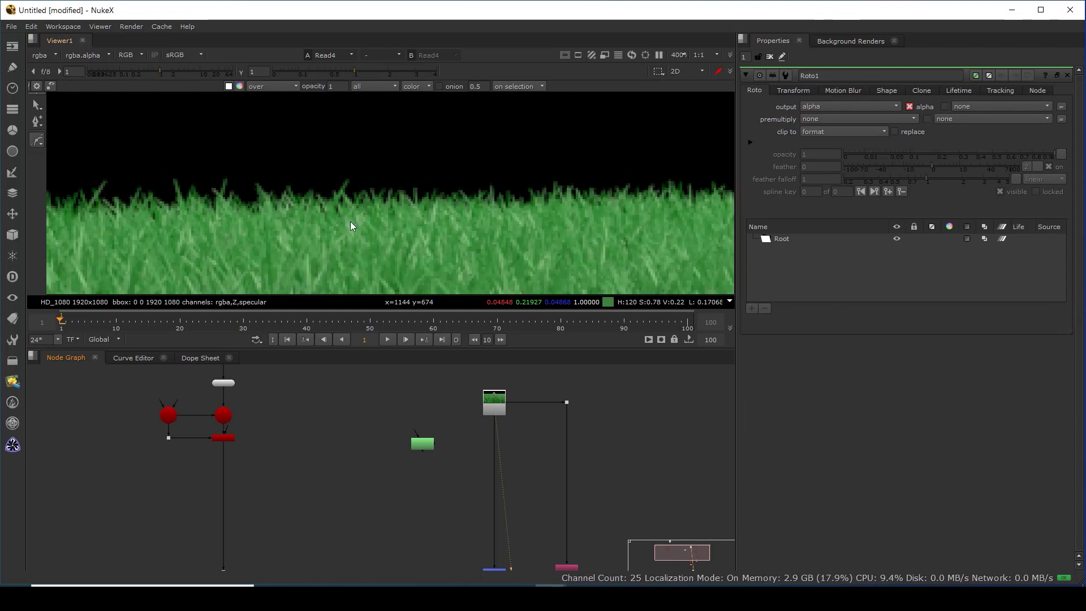
{"action": "scroll", "coordinate": [390, 212], "scroll_direction": "up", "scroll_amount": 3}
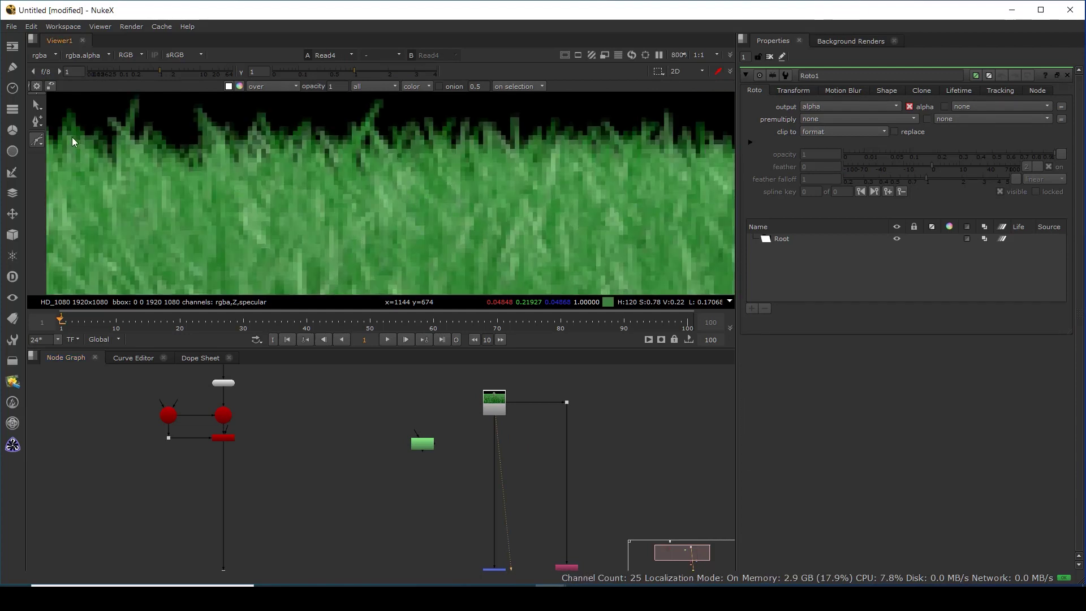
{"action": "left_click_drag", "start_coordinate": [37, 139], "coordinate": [77, 176]}
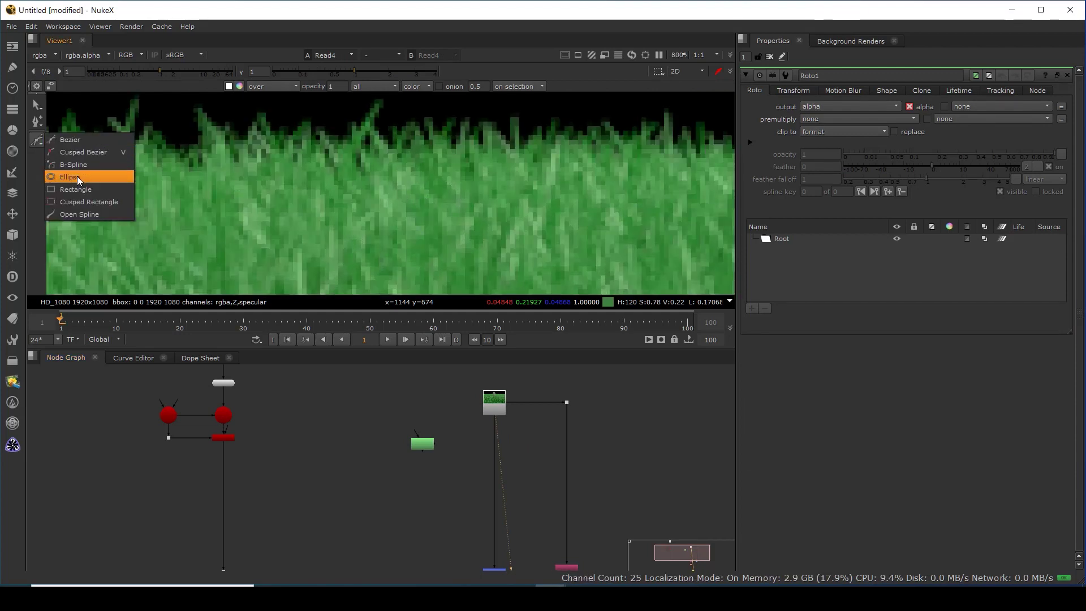
{"action": "scroll", "coordinate": [416, 180], "scroll_direction": "up", "scroll_amount": 2}
{"action": "left_click_drag", "start_coordinate": [419, 171], "coordinate": [429, 185]}
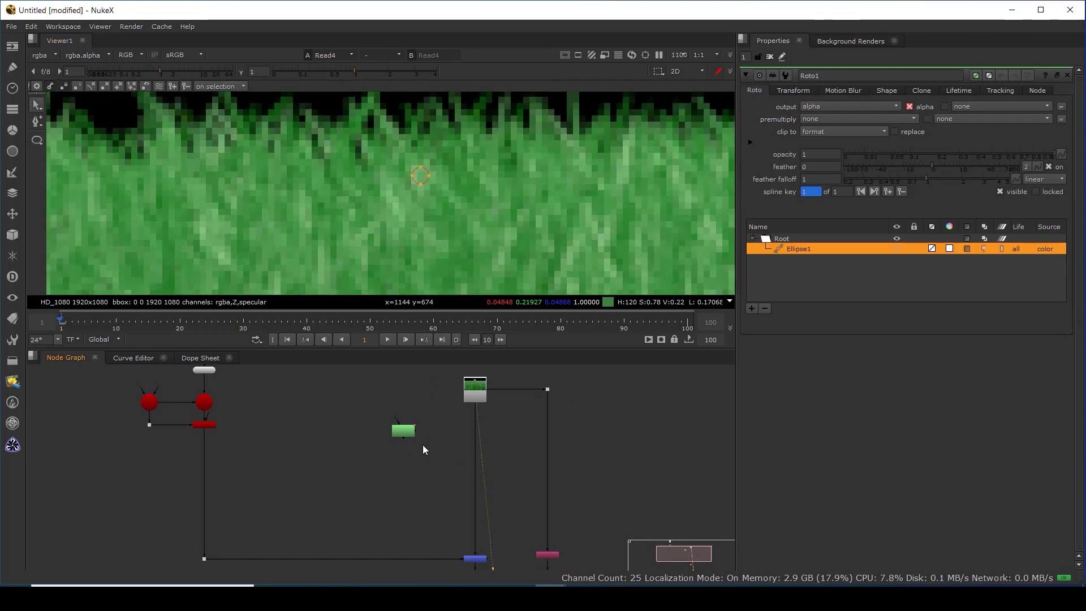
Insert a Grade node into the grass stream, masked by Roto1, with gain 4
{"action": "key", "text": "g"}
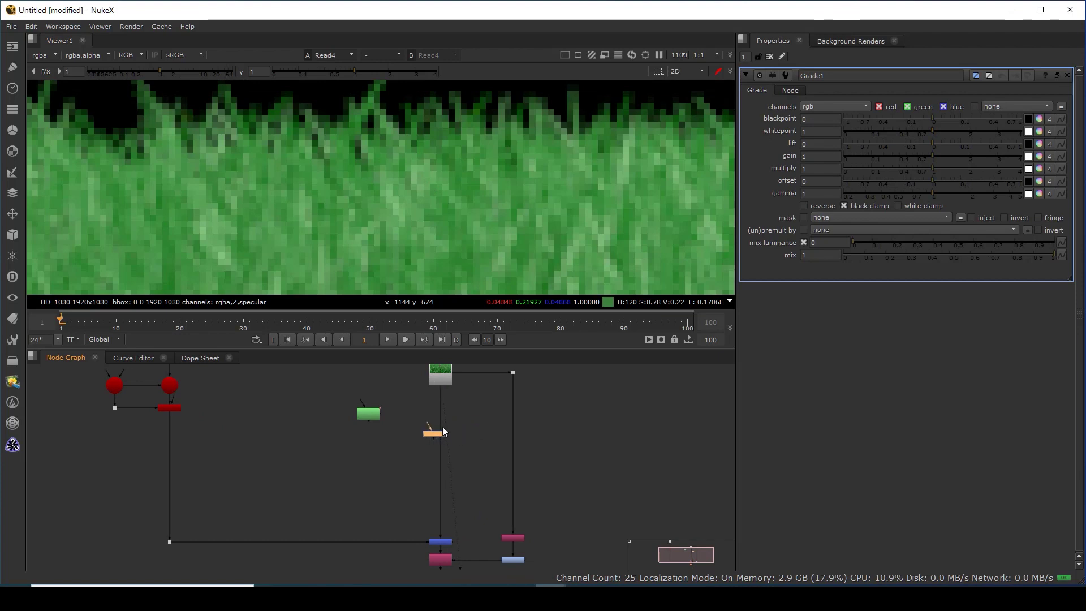
{"action": "mouse_move", "coordinate": [475, 431]}
{"action": "left_mouse_down"}
{"action": "mouse_move", "coordinate": [369, 414]}
{"action": "mouse_move", "coordinate": [366, 390]}
{"action": "mouse_move", "coordinate": [367, 423]}
{"action": "left_mouse_up"}
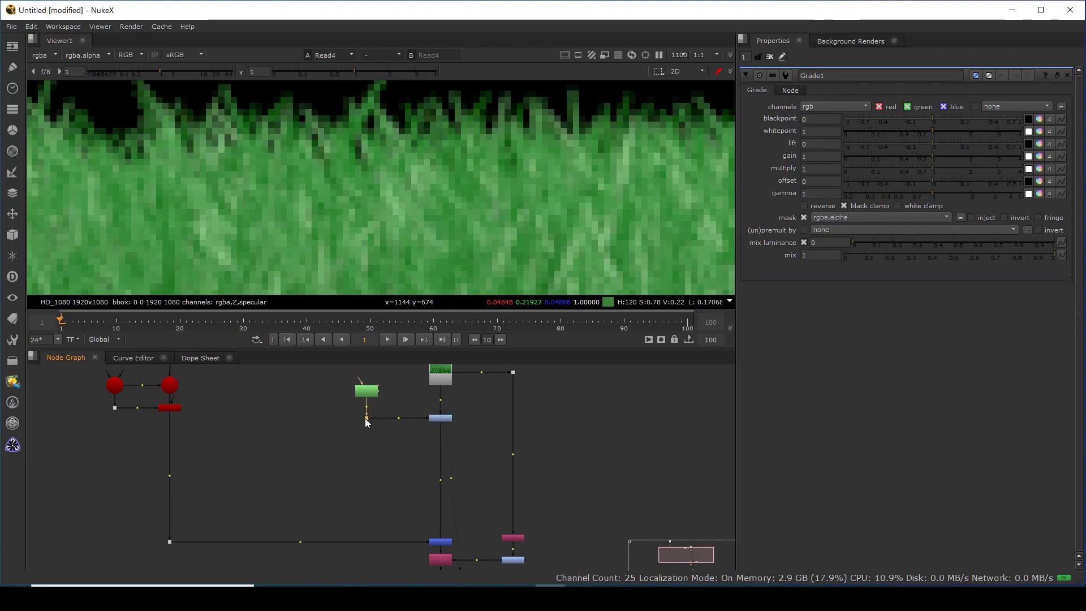
{"action": "left_click", "coordinate": [440, 418]}
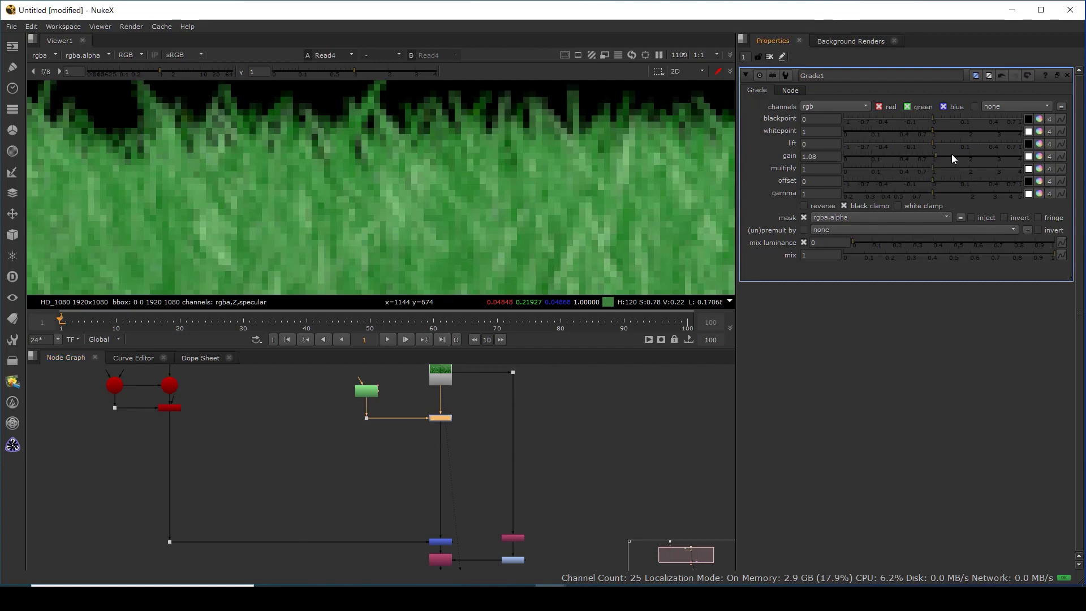
{"action": "left_click_drag", "start_coordinate": [933, 162], "coordinate": [1035, 160]}
{"action": "left_click_drag", "start_coordinate": [470, 414], "coordinate": [407, 443]}
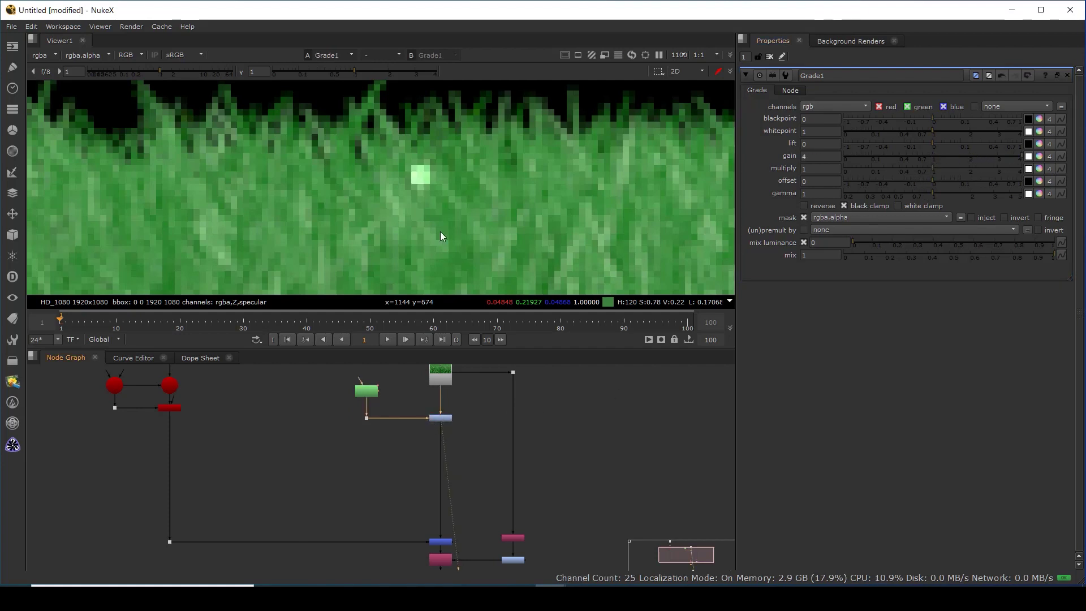
{"action": "scroll", "coordinate": [422, 188], "scroll_direction": "down", "scroll_amount": 5}
{"action": "scroll", "coordinate": [467, 457], "scroll_direction": "down", "scroll_amount": 3}
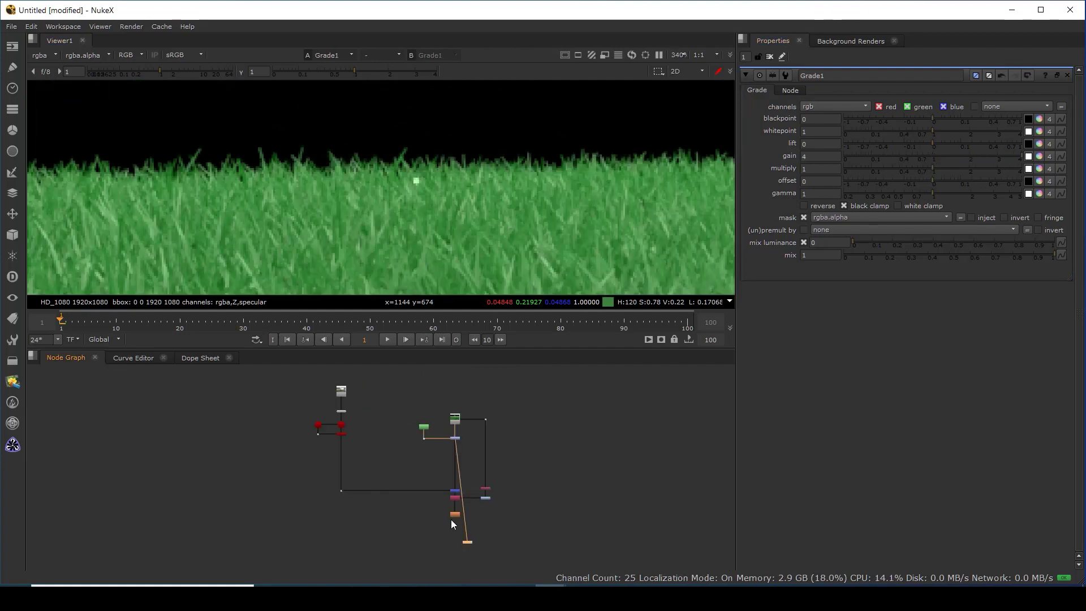
{"action": "scroll", "coordinate": [451, 519], "scroll_direction": "up", "scroll_amount": 3}
{"action": "scroll", "coordinate": [460, 473], "scroll_direction": "up", "scroll_amount": 4}
View ZDefocus2 and sample pixel values around the bokeh highlight
{"action": "key", "text": "1"}
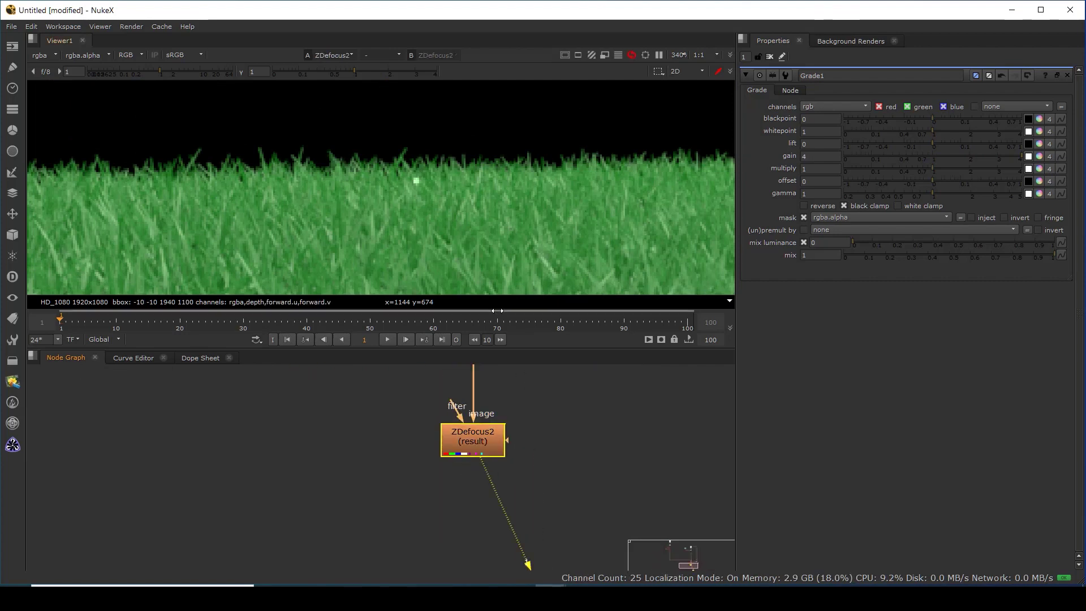
{"action": "scroll", "coordinate": [425, 182], "scroll_direction": "up", "scroll_amount": 2}
{"action": "left_click_drag", "start_coordinate": [509, 123], "coordinate": [289, 242]}
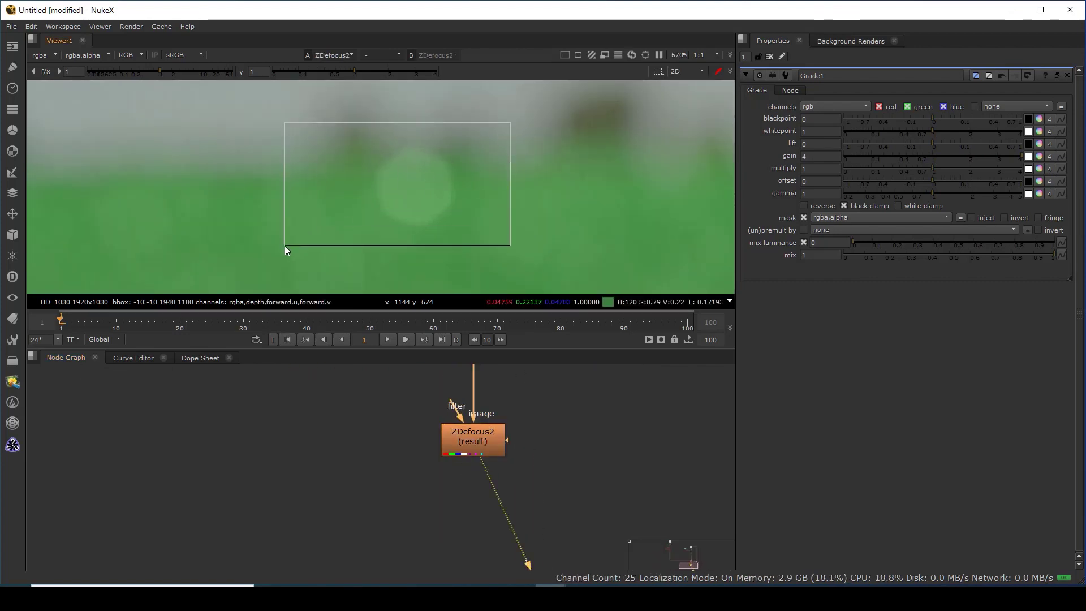
{"action": "left_click", "coordinate": [284, 246]}
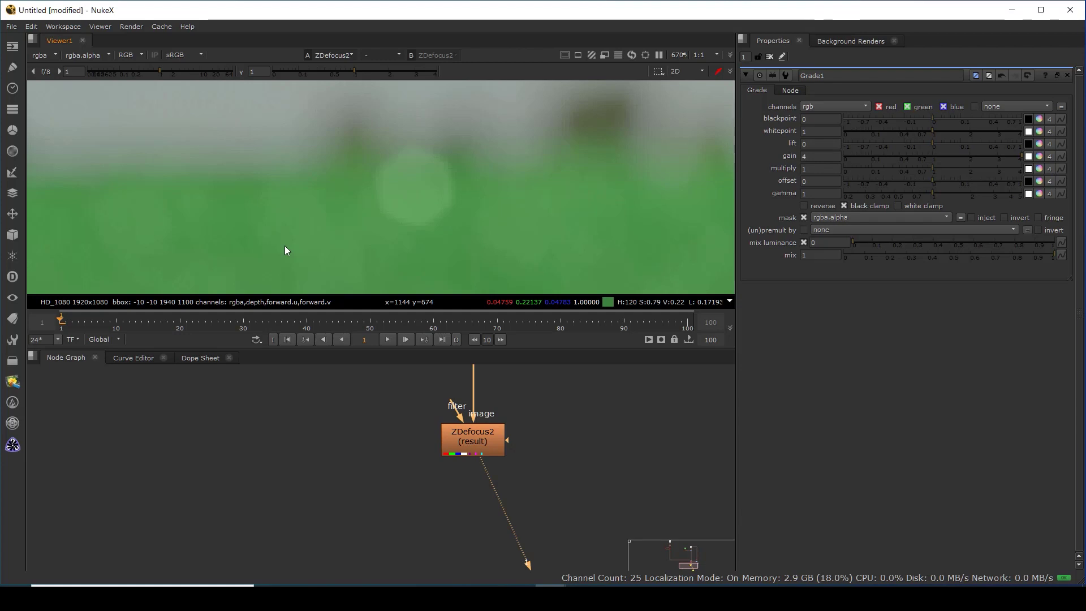
{"action": "scroll", "coordinate": [451, 192], "scroll_direction": "down", "scroll_amount": 9}
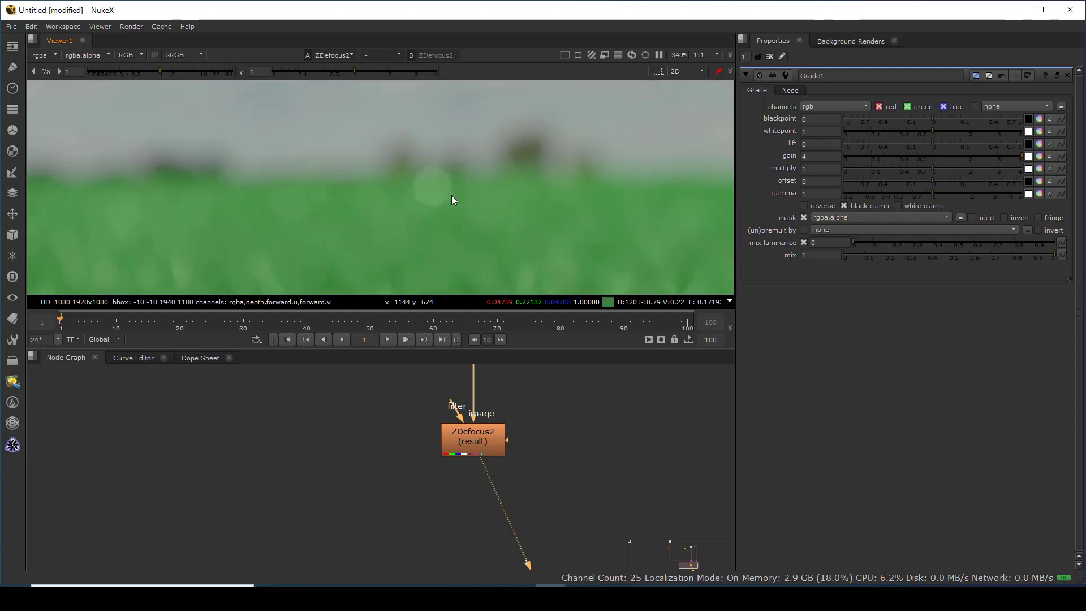
{"action": "scroll", "coordinate": [509, 226], "scroll_direction": "up", "scroll_amount": 1}
{"action": "scroll", "coordinate": [456, 189], "scroll_direction": "up", "scroll_amount": 2}
{"action": "scroll", "coordinate": [398, 160], "scroll_direction": "up", "scroll_amount": 3}
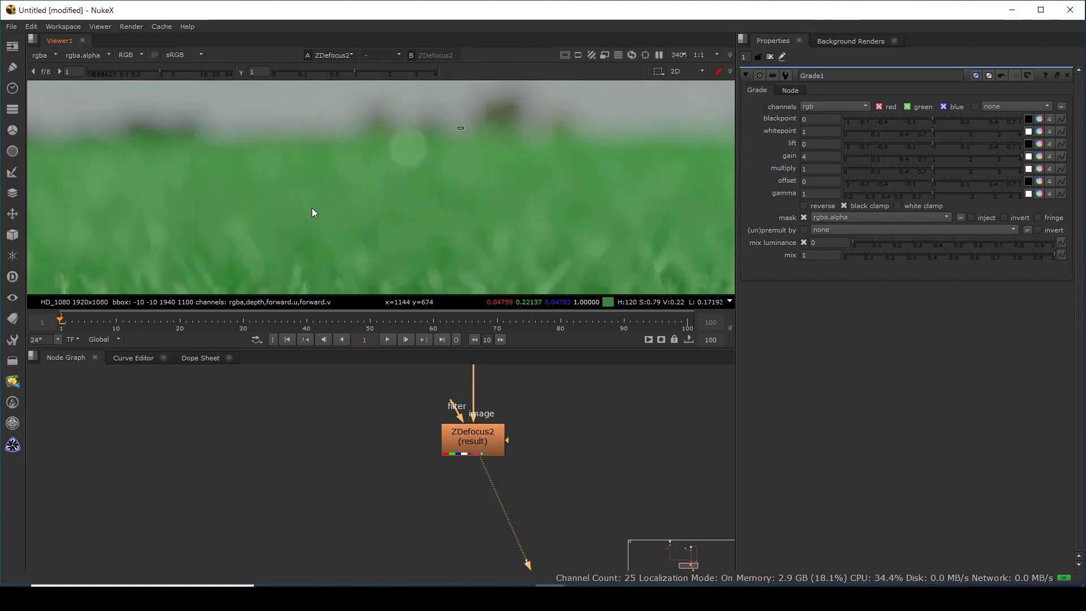
{"action": "scroll", "coordinate": [423, 509], "scroll_direction": "down", "scroll_amount": 2}
{"action": "scroll", "coordinate": [481, 460], "scroll_direction": "down", "scroll_amount": 2}
{"action": "scroll", "coordinate": [420, 521], "scroll_direction": "down", "scroll_amount": 2}
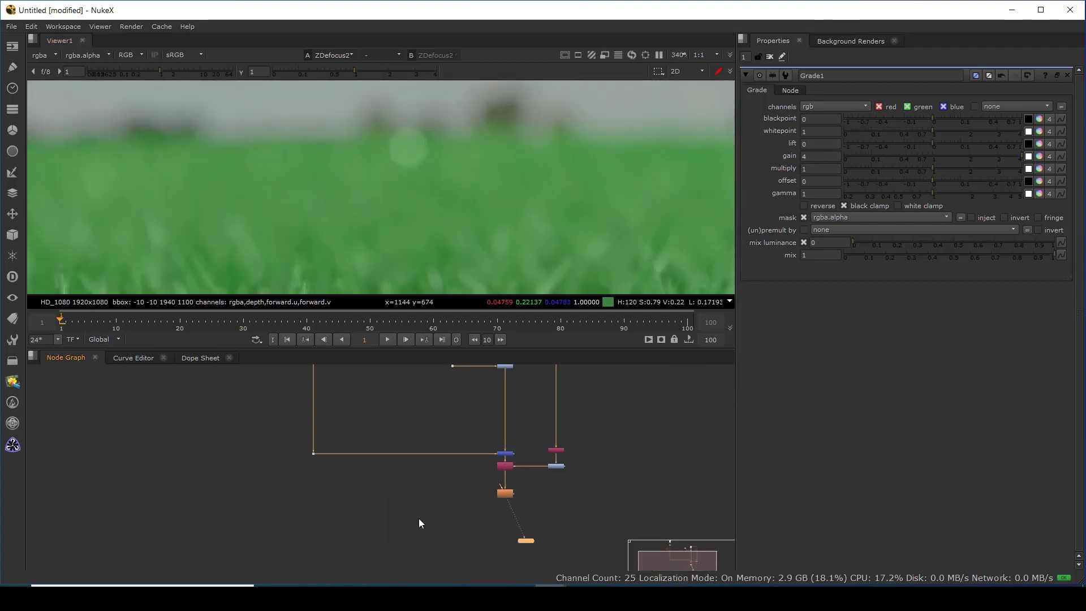
{"action": "scroll", "coordinate": [419, 521], "scroll_direction": "up", "scroll_amount": 1}
{"action": "scroll", "coordinate": [611, 469], "scroll_direction": "up", "scroll_amount": 2}
{"action": "scroll", "coordinate": [455, 455], "scroll_direction": "up", "scroll_amount": 2}
{"action": "scroll", "coordinate": [450, 470], "scroll_direction": "up", "scroll_amount": 2}
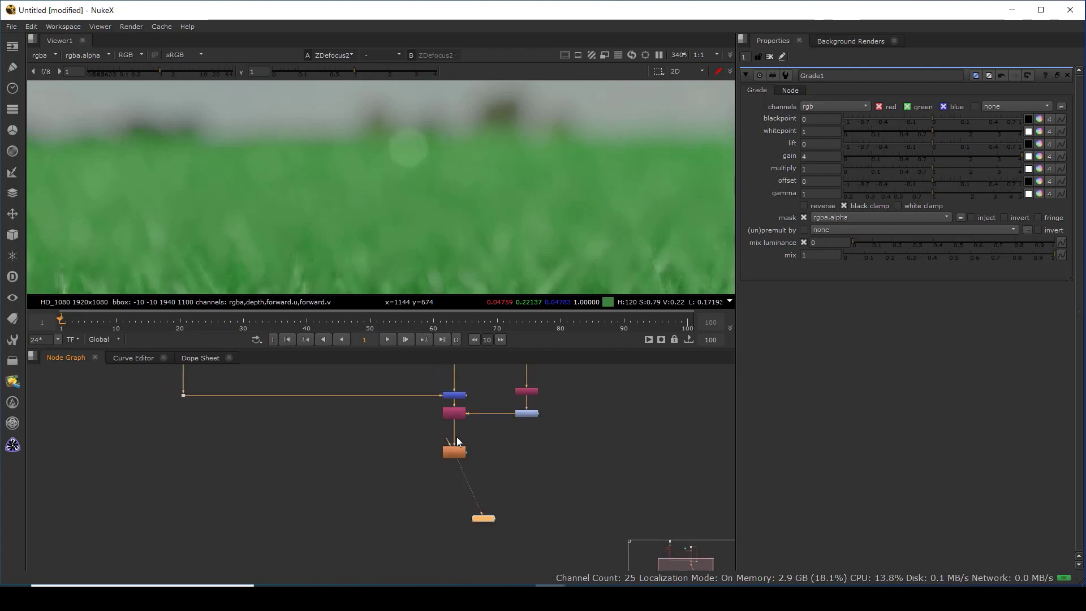
{"action": "scroll", "coordinate": [447, 485], "scroll_direction": "up", "scroll_amount": 2}
Open ZDefocus2's settings and enlarge the Viewer
{"action": "double_click", "coordinate": [447, 484]}
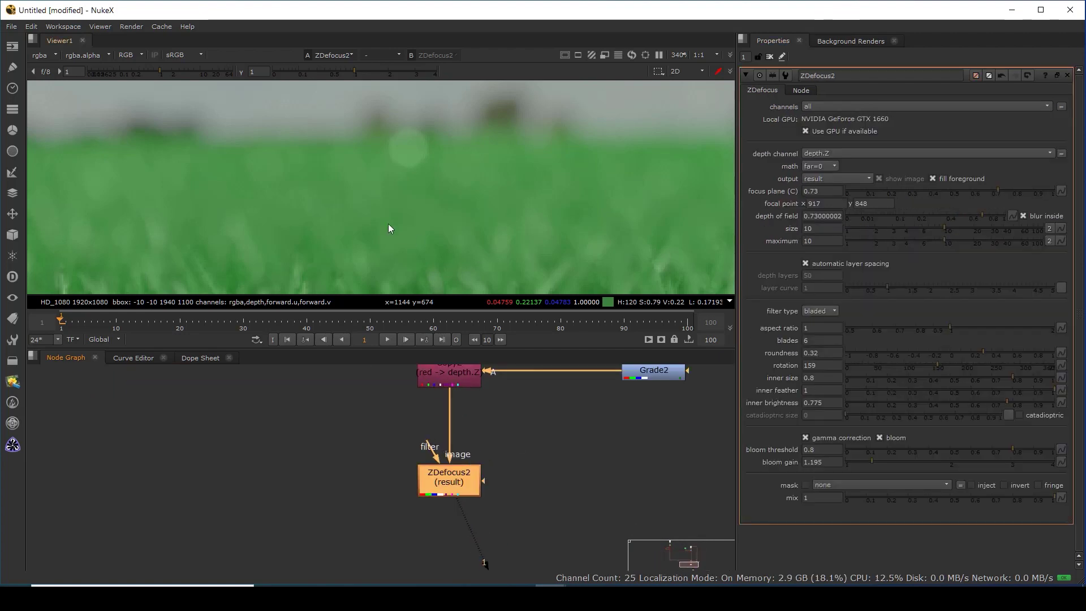
{"action": "scroll", "coordinate": [521, 222], "scroll_direction": "up", "scroll_amount": 2}
{"action": "scroll", "coordinate": [485, 214], "scroll_direction": "up", "scroll_amount": 2}
{"action": "scroll", "coordinate": [456, 220], "scroll_direction": "up", "scroll_amount": 1}
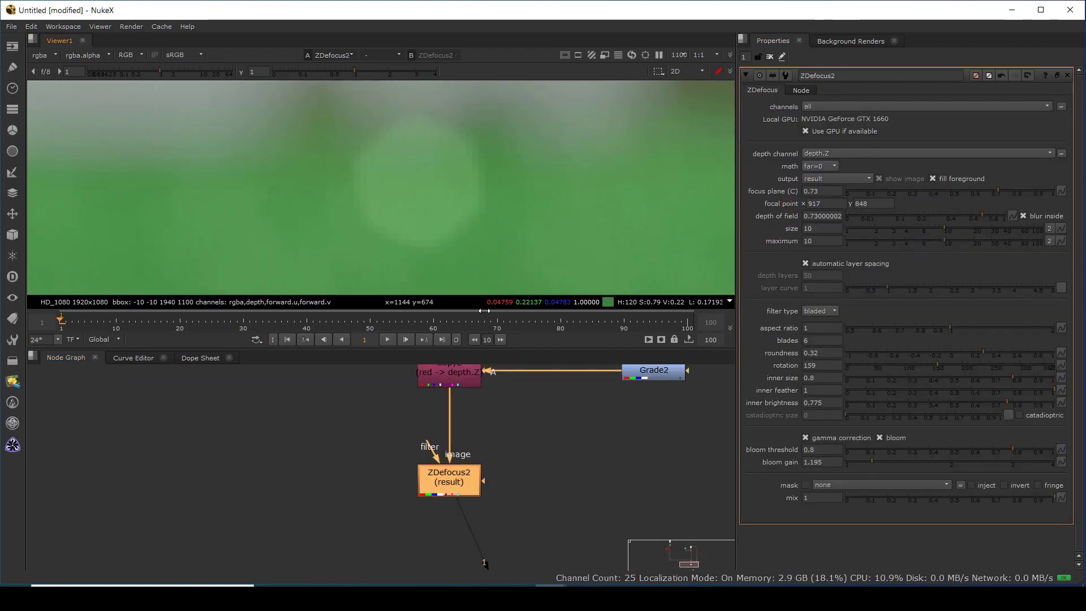
{"action": "left_click_drag", "start_coordinate": [485, 349], "coordinate": [486, 463]}
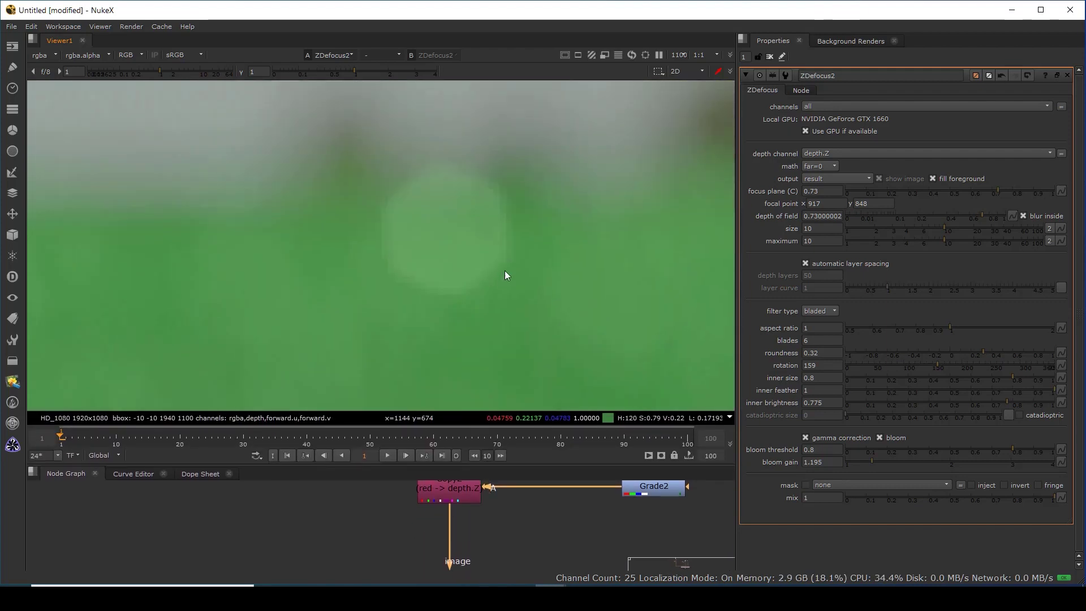
{"action": "scroll", "coordinate": [505, 271], "scroll_direction": "up", "scroll_amount": 2}
Try 3 and 4 blades for triangular and square bokeh, then return to 6
{"action": "left_click", "coordinate": [822, 340]}
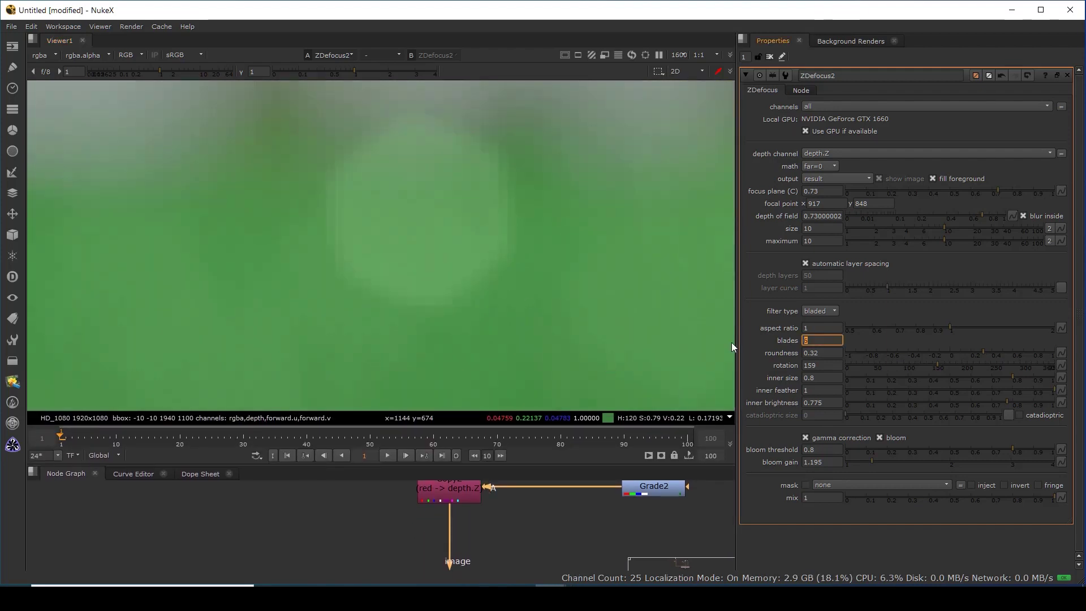
{"action": "type", "text": "3"}
{"action": "key", "text": "Return"}
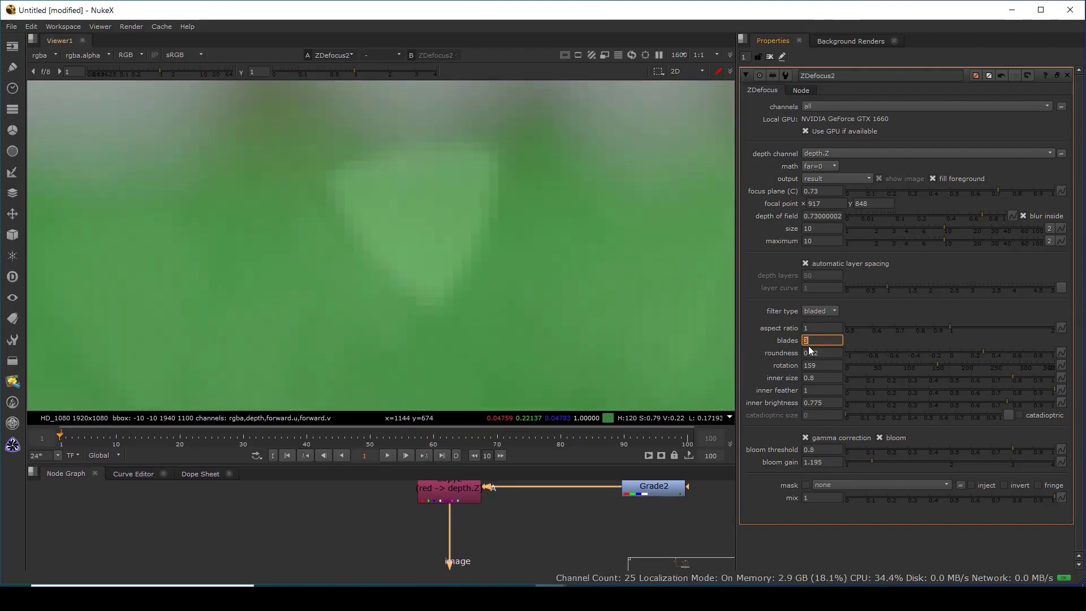
{"action": "type", "text": "4"}
{"action": "key", "text": "Return"}
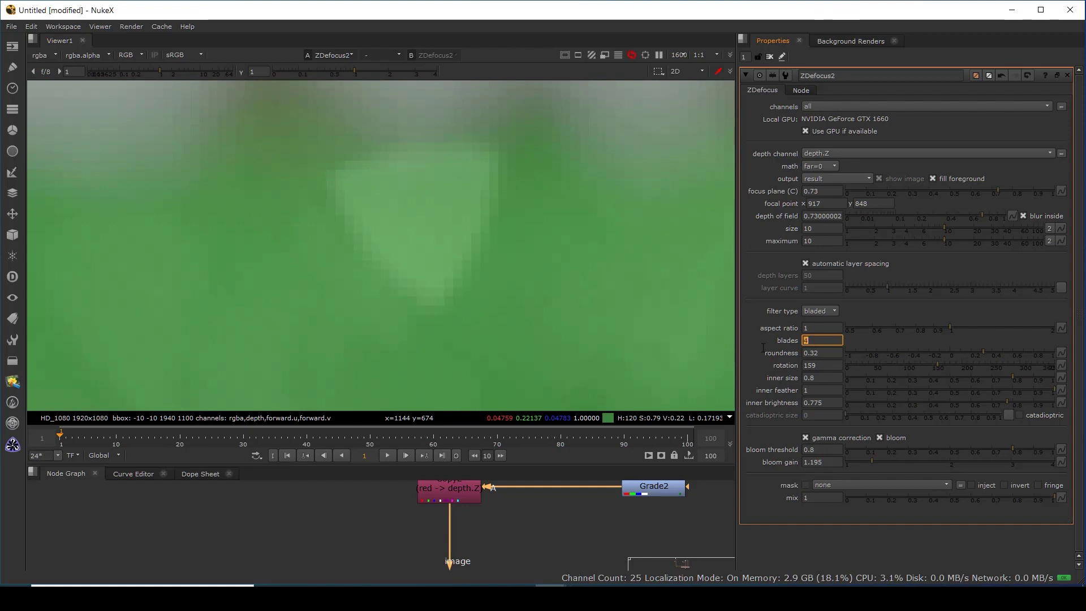
{"action": "type", "text": "6"}
{"action": "key", "text": "Return"}
{"action": "scroll", "coordinate": [501, 190], "scroll_direction": "down", "scroll_amount": 4}
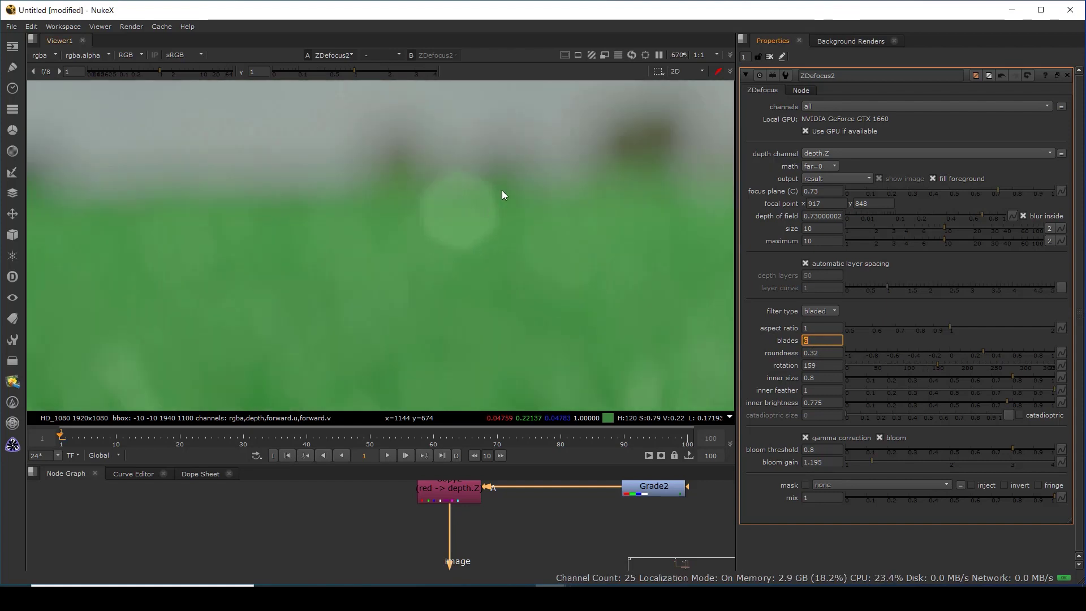
{"action": "left_click_drag", "start_coordinate": [526, 152], "coordinate": [348, 291]}
Switch ZDefocus2 gamma correction and bloom off to compare, then turn both back on
{"action": "left_click", "coordinate": [880, 438]}
{"action": "left_click", "coordinate": [806, 438]}
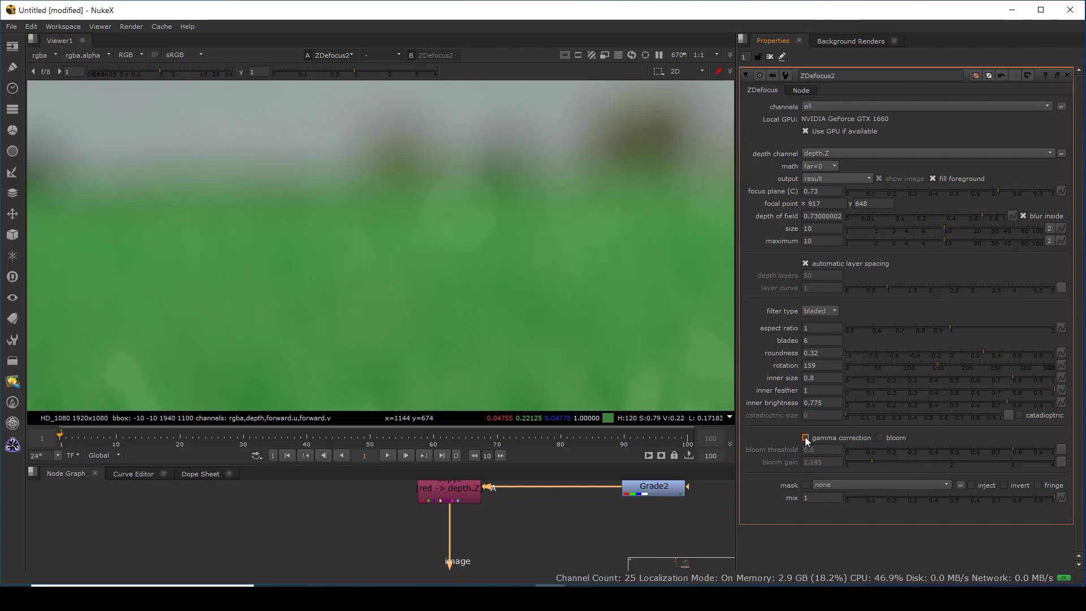
{"action": "scroll", "coordinate": [485, 218], "scroll_direction": "down", "scroll_amount": 2}
{"action": "left_click", "coordinate": [862, 441]}
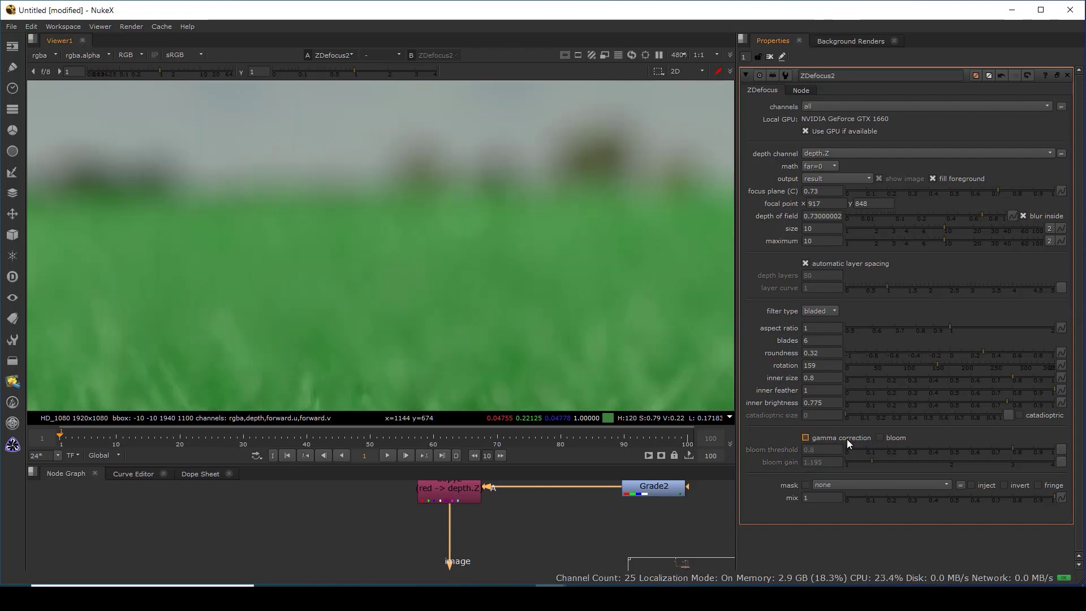
{"action": "left_click", "coordinate": [880, 438]}
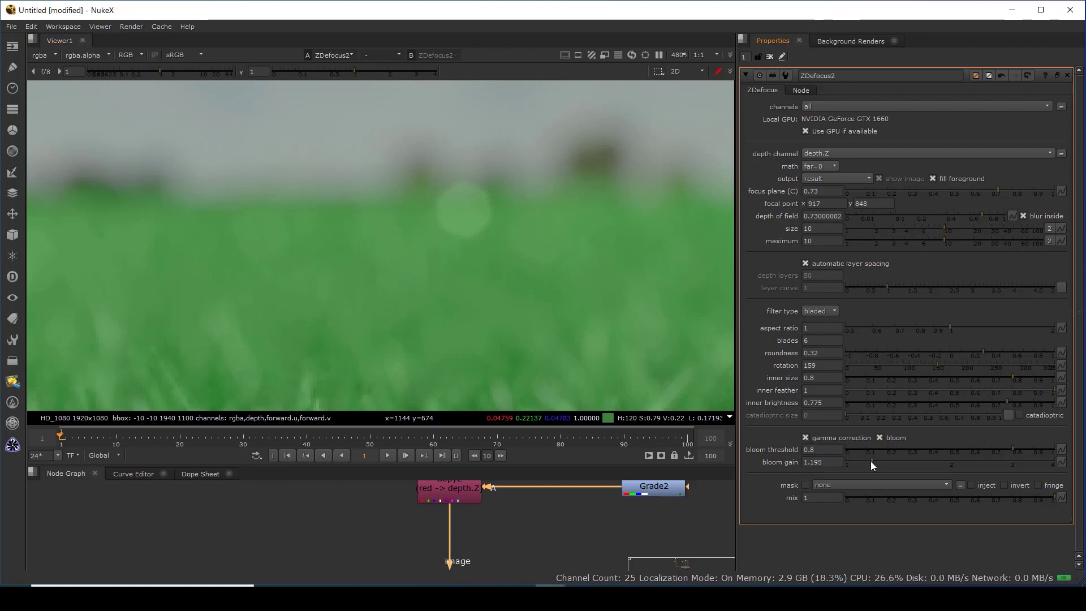
Set ZDefocus2 bloom gain to 1.295 and bloom threshold to 0.88, toggling bloom to compare
{"action": "left_click_drag", "start_coordinate": [871, 461], "coordinate": [926, 462]}
{"action": "key", "text": "ctrl+z"}
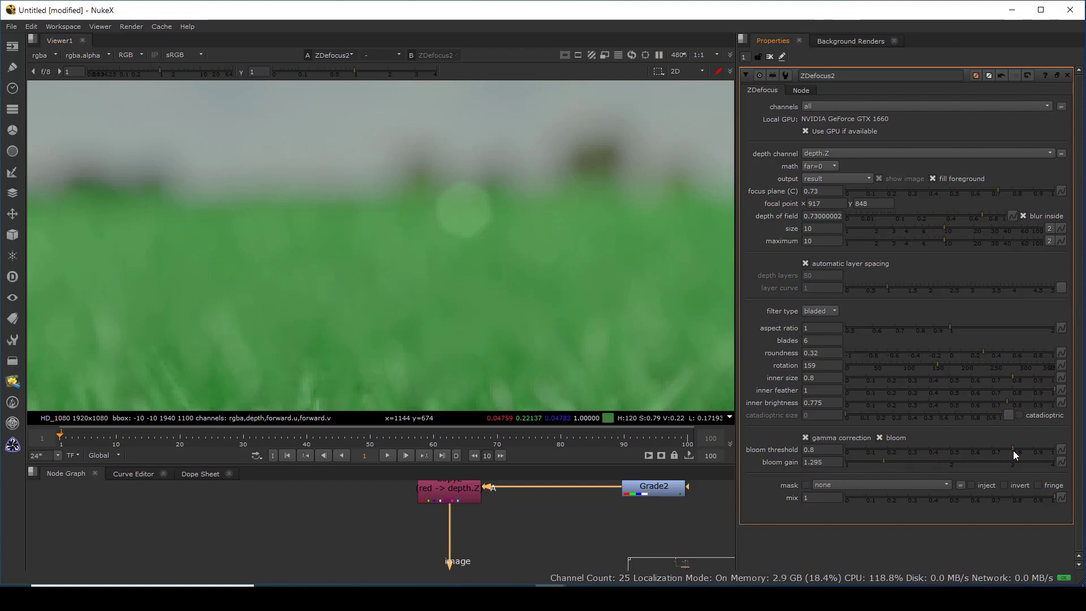
{"action": "left_click_drag", "start_coordinate": [1013, 450], "coordinate": [1030, 453]}
{"action": "left_click", "coordinate": [880, 439]}
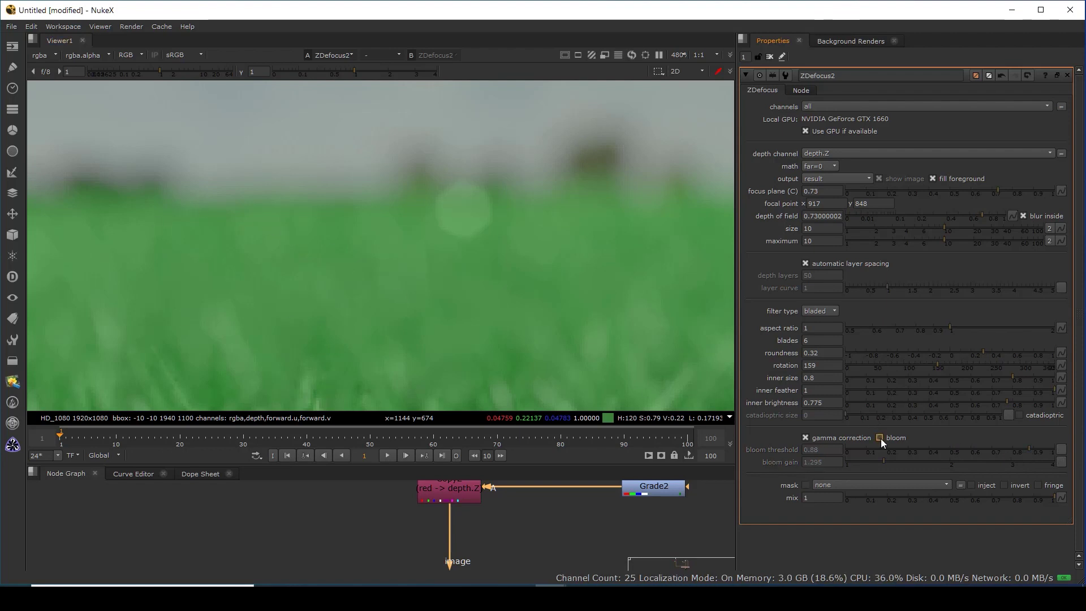
{"action": "left_click", "coordinate": [881, 438]}
Fit the whole image in the viewer and give the node graph more room
{"action": "key", "text": "f"}
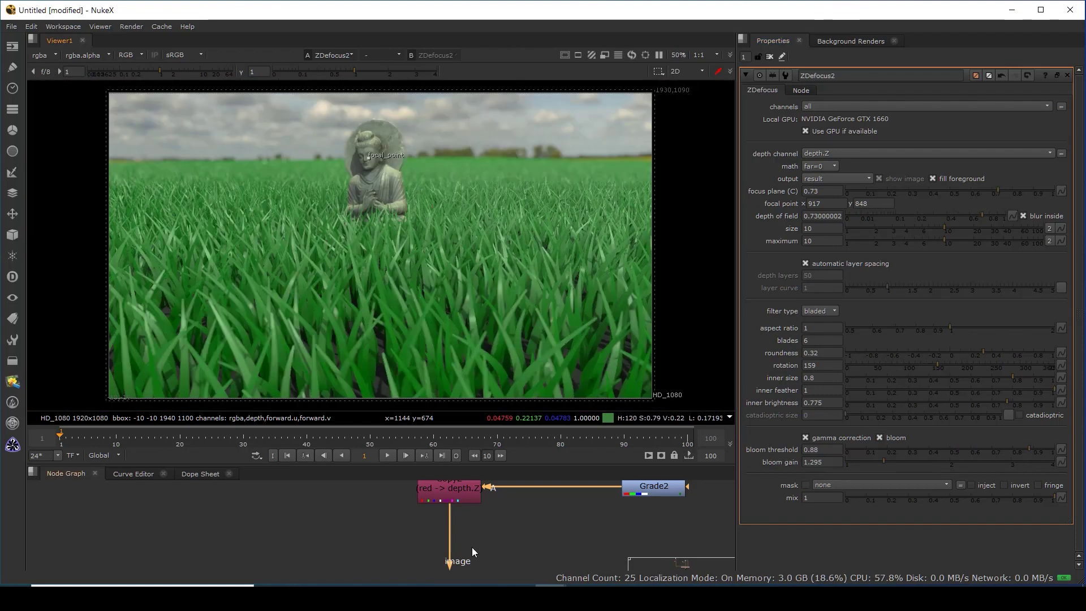
{"action": "scroll", "coordinate": [524, 505], "scroll_direction": "down", "scroll_amount": 5}
{"action": "scroll", "coordinate": [530, 470], "scroll_direction": "down", "scroll_amount": 2}
{"action": "mouse_move", "coordinate": [530, 465]}
{"action": "left_mouse_down"}
{"action": "mouse_move", "coordinate": [511, 299]}
{"action": "mouse_move", "coordinate": [531, 403]}
{"action": "left_mouse_up"}
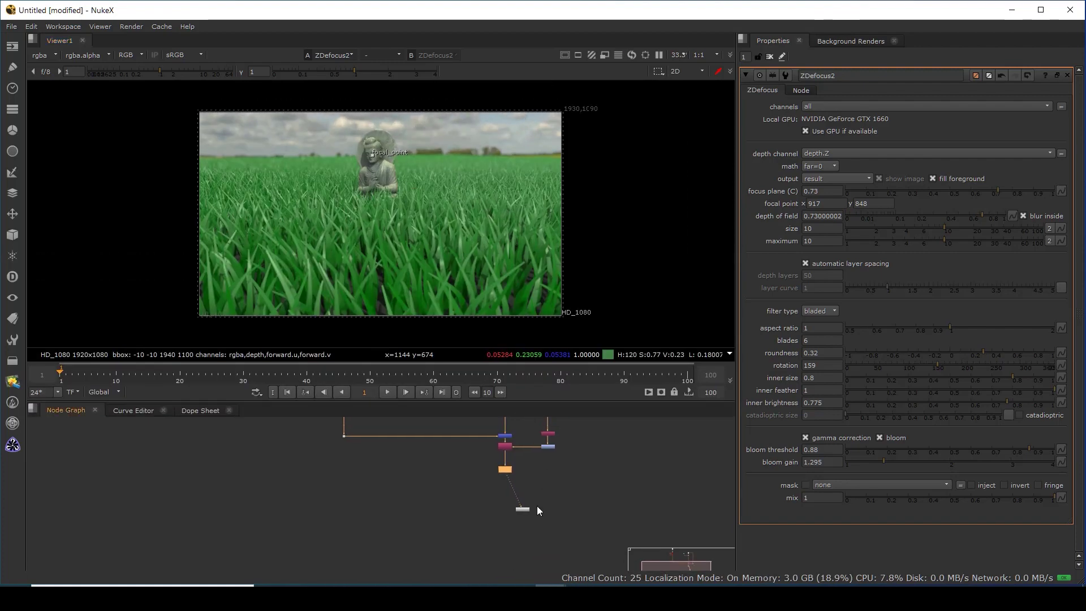
{"action": "scroll", "coordinate": [538, 506], "scroll_direction": "up", "scroll_amount": 3}
{"action": "scroll", "coordinate": [521, 504], "scroll_direction": "up", "scroll_amount": 2}
{"action": "scroll", "coordinate": [526, 485], "scroll_direction": "up", "scroll_amount": 3}
{"action": "scroll", "coordinate": [528, 508], "scroll_direction": "up", "scroll_amount": 3}
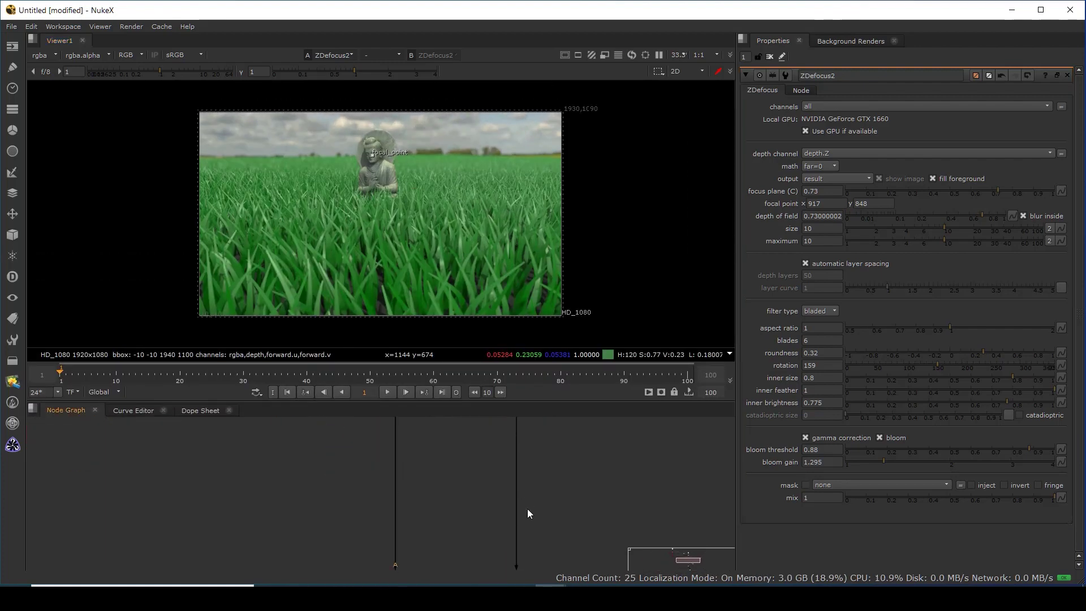
Add a Dot branch point and a Shuffle node fed from it, placed left of the Dot
{"action": "left_click", "coordinate": [517, 494], "text": "ctrl"}
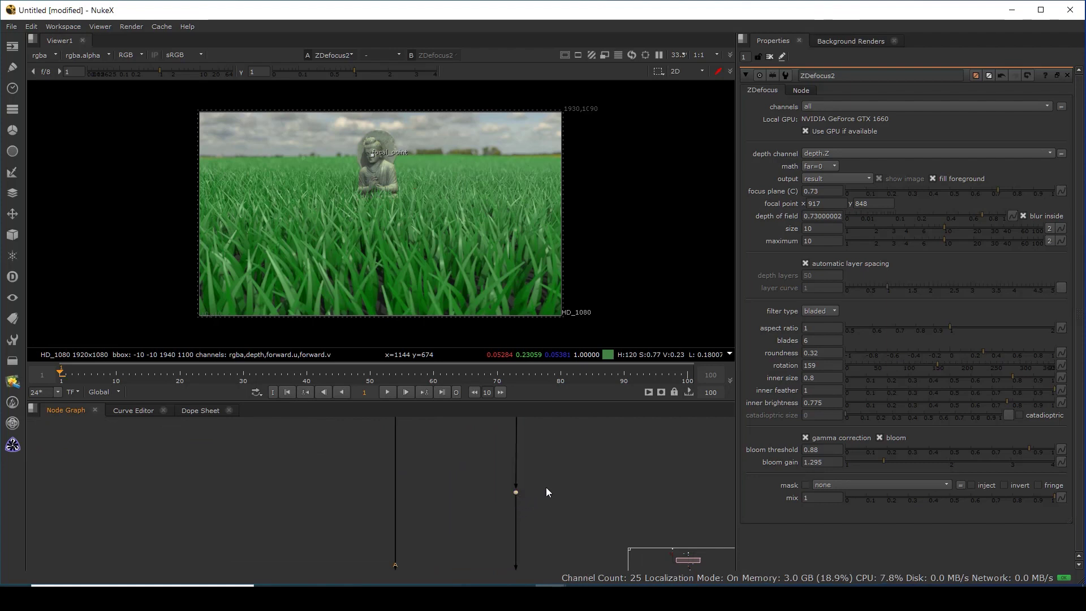
{"action": "key", "text": "Tab"}
{"action": "type", "text": "sh"}
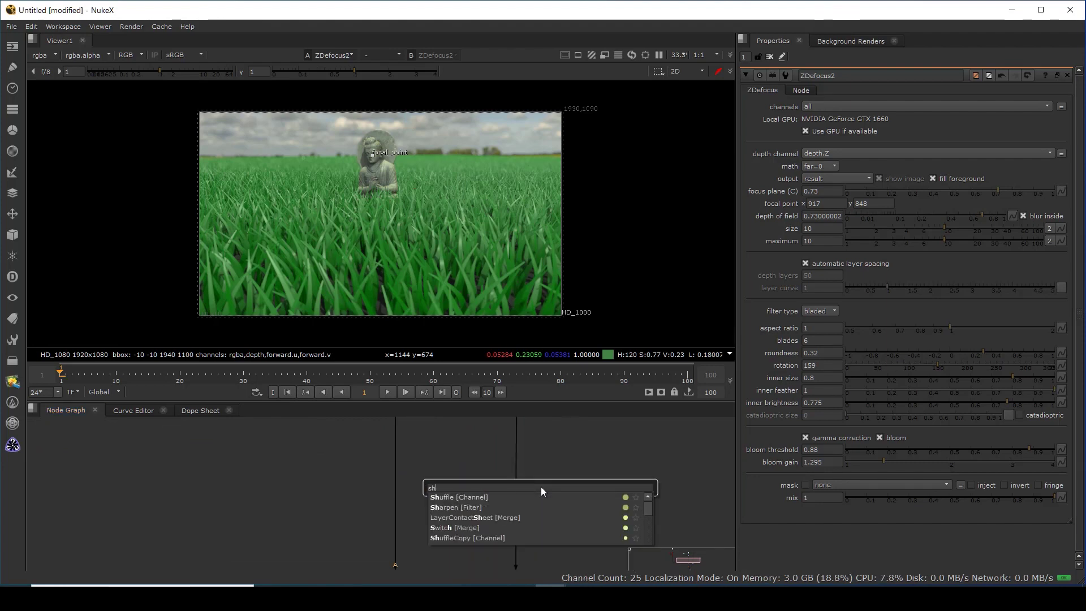
{"action": "type", "text": "uffle [Channel"}
{"action": "left_click", "coordinate": [471, 497]}
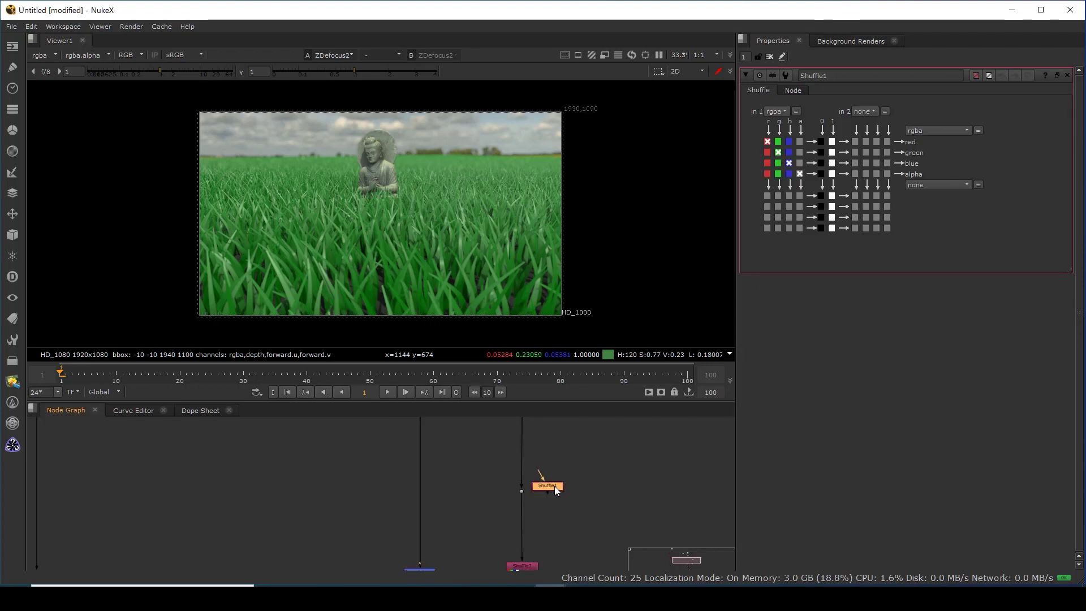
{"action": "left_click_drag", "start_coordinate": [552, 484], "coordinate": [521, 492]}
{"action": "scroll", "coordinate": [574, 495], "scroll_direction": "down", "scroll_amount": 2}
{"action": "left_click_drag", "start_coordinate": [581, 470], "coordinate": [520, 468]}
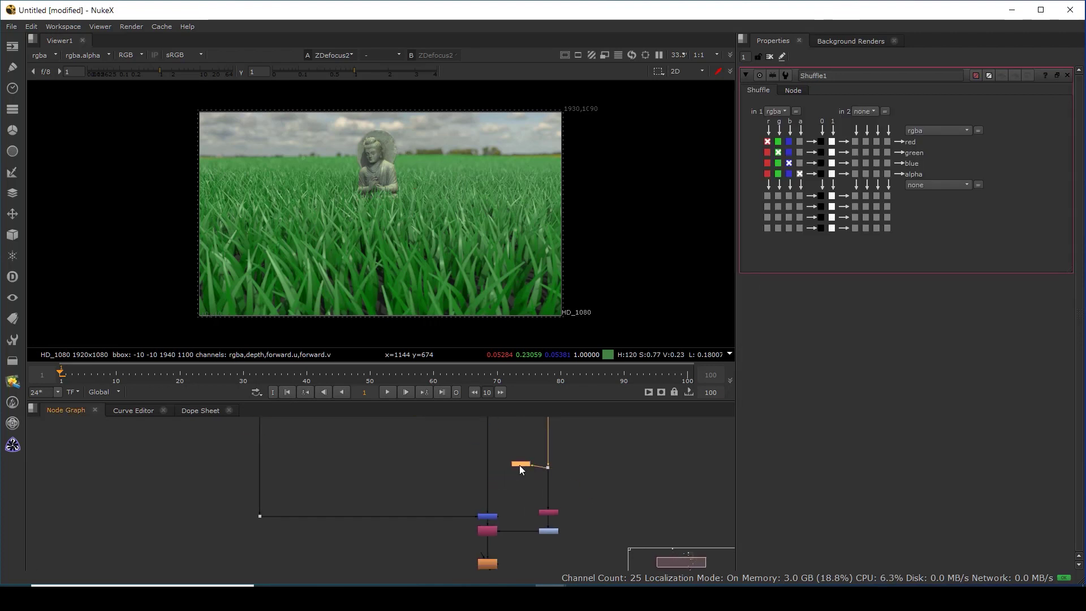
View Shuffle1 and set its input layer to the specular pass
{"action": "key", "text": "1"}
{"action": "left_click", "coordinate": [774, 111]}
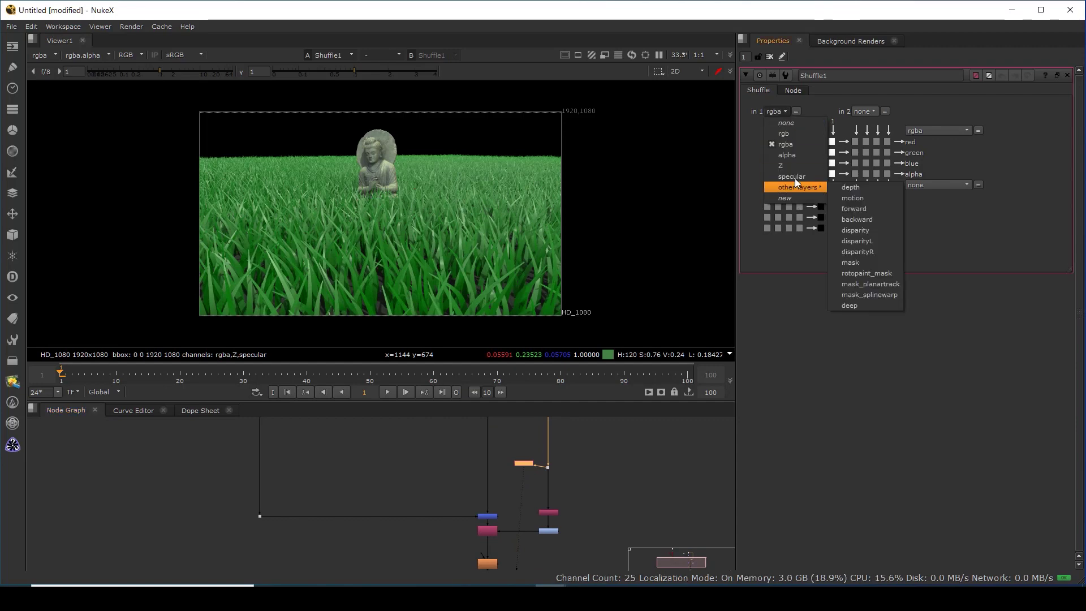
{"action": "left_click", "coordinate": [794, 177]}
{"action": "scroll", "coordinate": [424, 198], "scroll_direction": "up", "scroll_amount": 2}
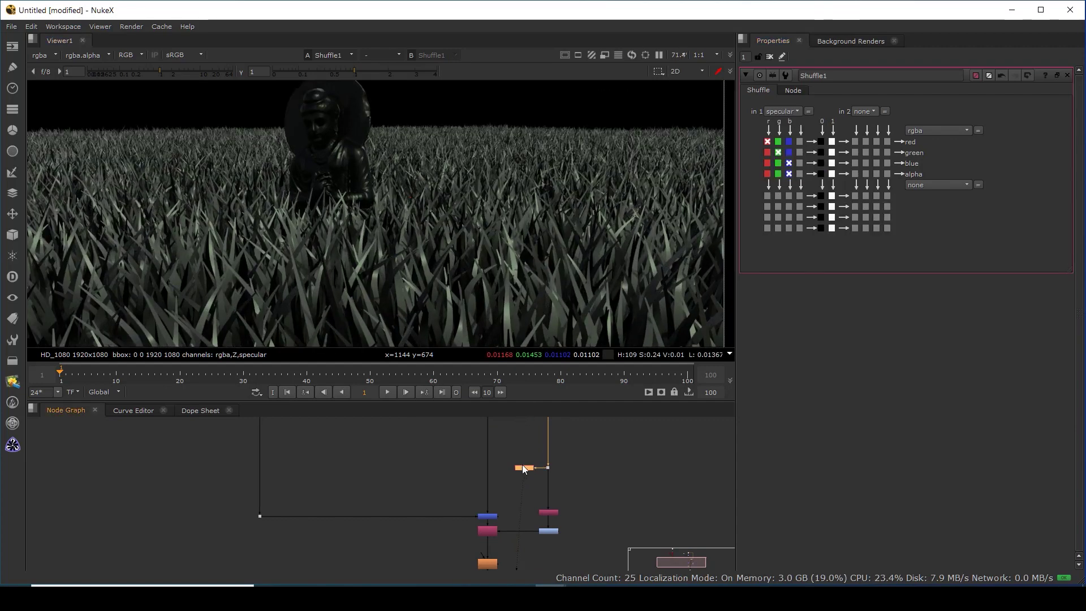
{"action": "scroll", "coordinate": [521, 464], "scroll_direction": "down", "scroll_amount": 4}
Move the right-hand nodes further right to make space, then clear the selection
{"action": "left_click_drag", "start_coordinate": [566, 426], "coordinate": [523, 528]}
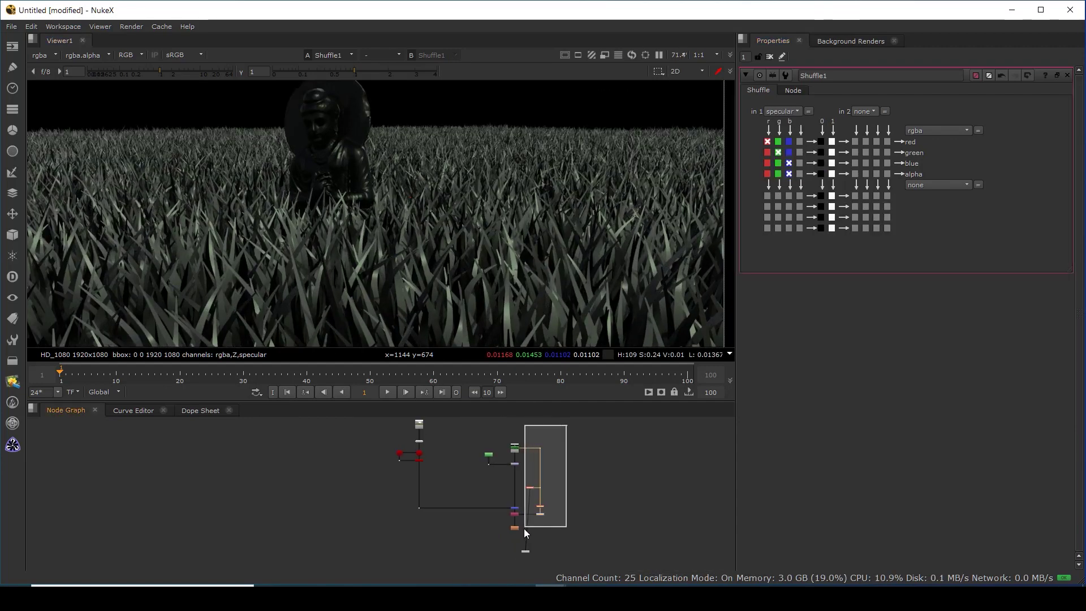
{"action": "left_click_drag", "start_coordinate": [528, 487], "coordinate": [551, 496]}
{"action": "scroll", "coordinate": [549, 490], "scroll_direction": "up", "scroll_amount": 4}
{"action": "left_click", "coordinate": [551, 490]}
{"action": "left_click", "coordinate": [588, 497]}
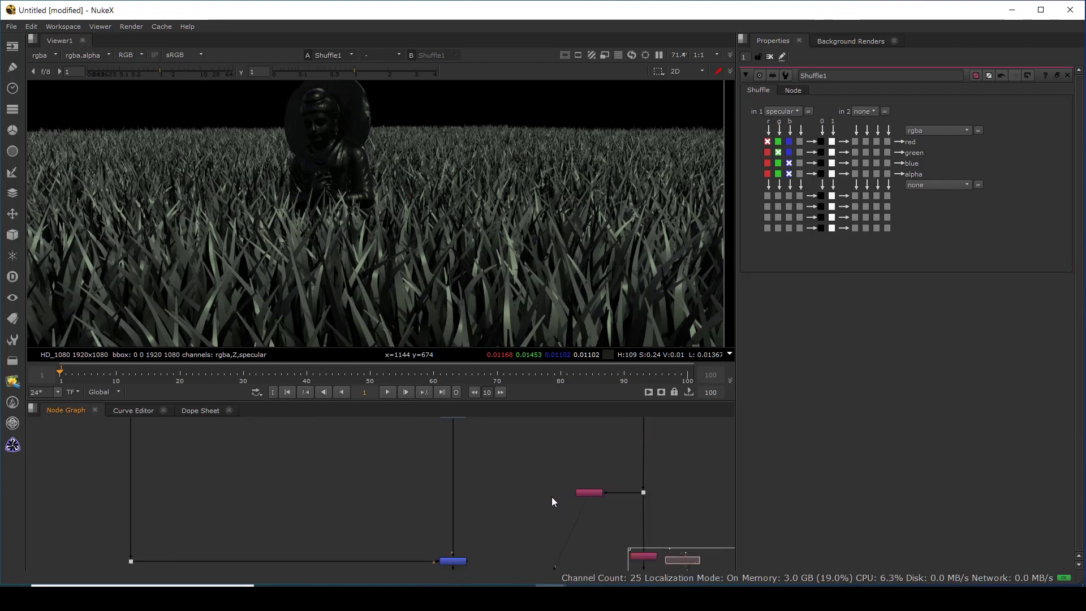
{"action": "scroll", "coordinate": [541, 494], "scroll_direction": "up", "scroll_amount": 3}
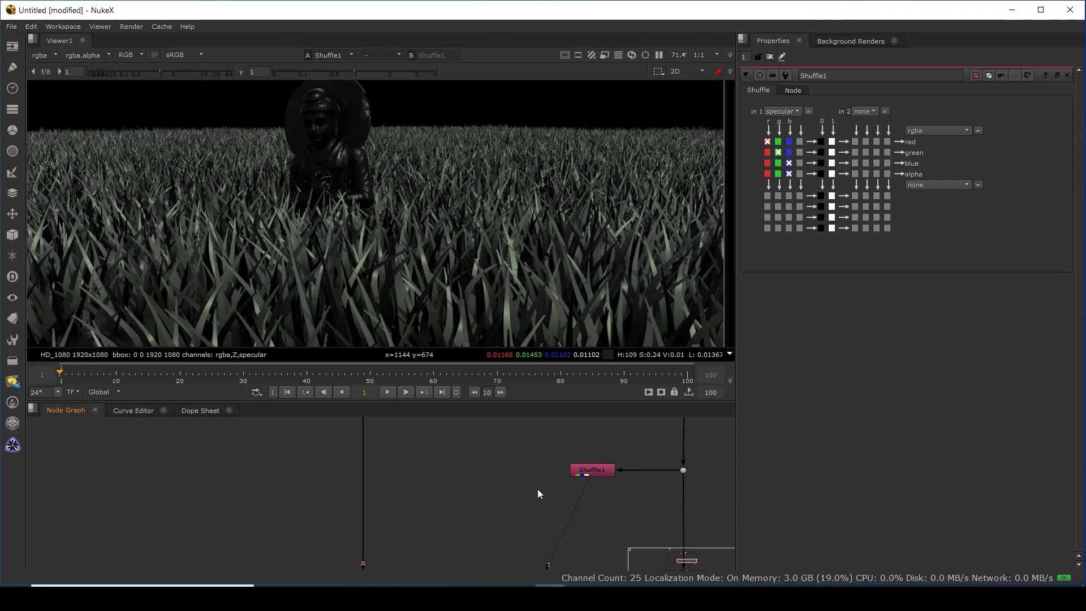
Add Grade3 after Shuffle1 with gain 1.64 and gamma 0.385, feeding a new Merge2
{"action": "key", "text": "g"}
{"action": "left_click_drag", "start_coordinate": [536, 490], "coordinate": [521, 474]}
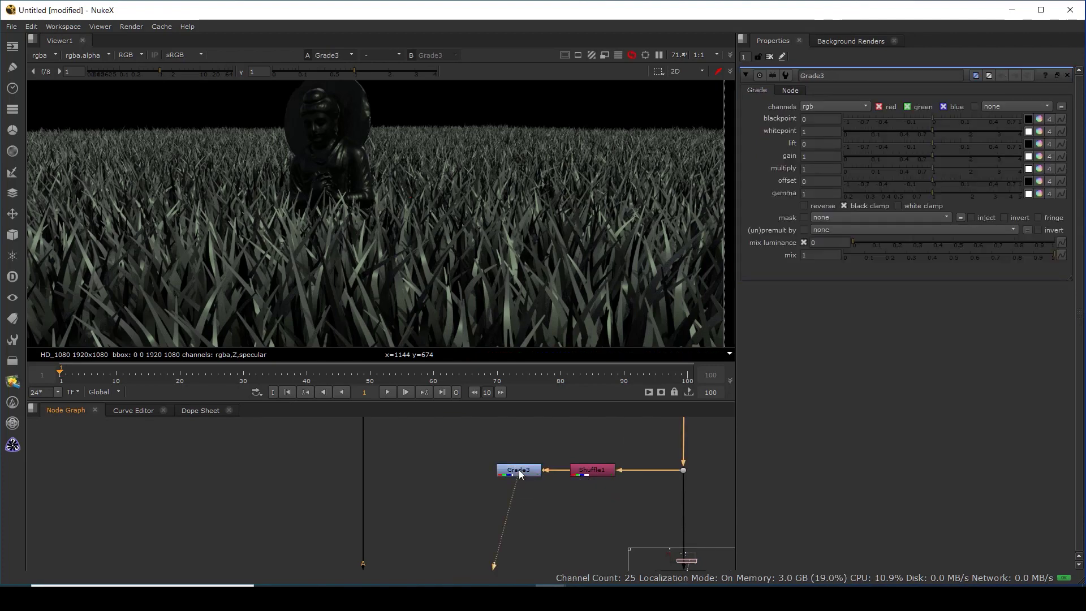
{"action": "scroll", "coordinate": [508, 254], "scroll_direction": "down", "scroll_amount": 3}
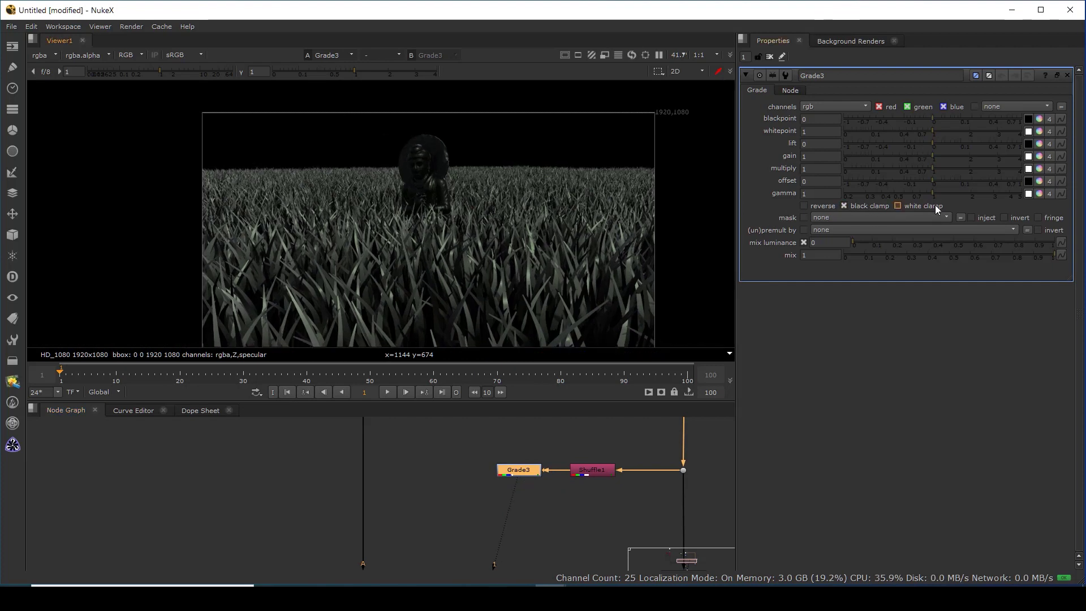
{"action": "left_click_drag", "start_coordinate": [929, 195], "coordinate": [912, 196]}
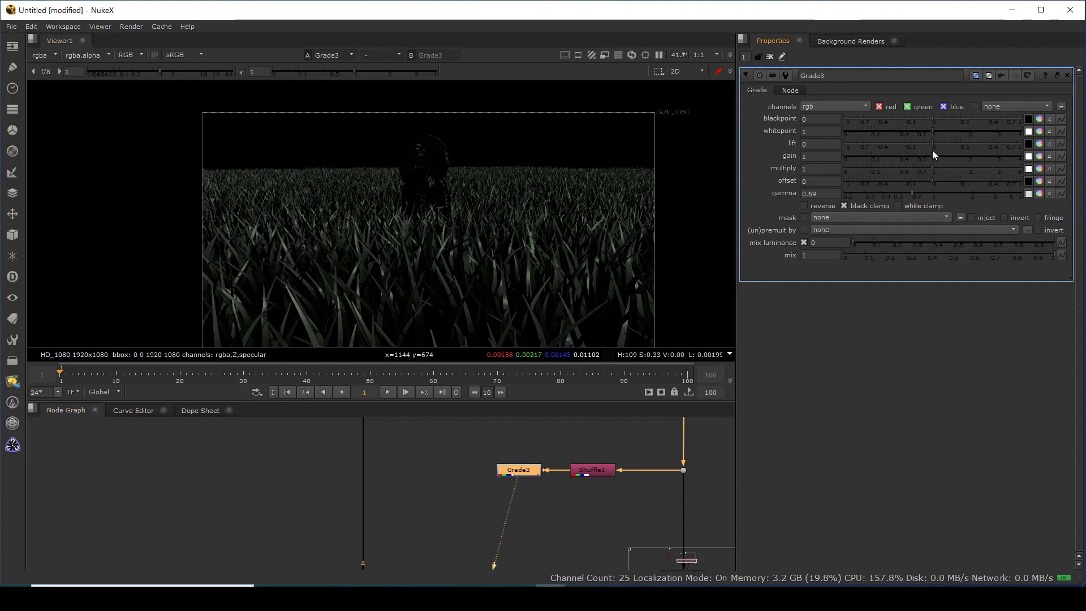
{"action": "mouse_move", "coordinate": [932, 154]}
{"action": "left_mouse_down"}
{"action": "mouse_move", "coordinate": [958, 158]}
{"action": "mouse_move", "coordinate": [908, 134]}
{"action": "left_mouse_up"}
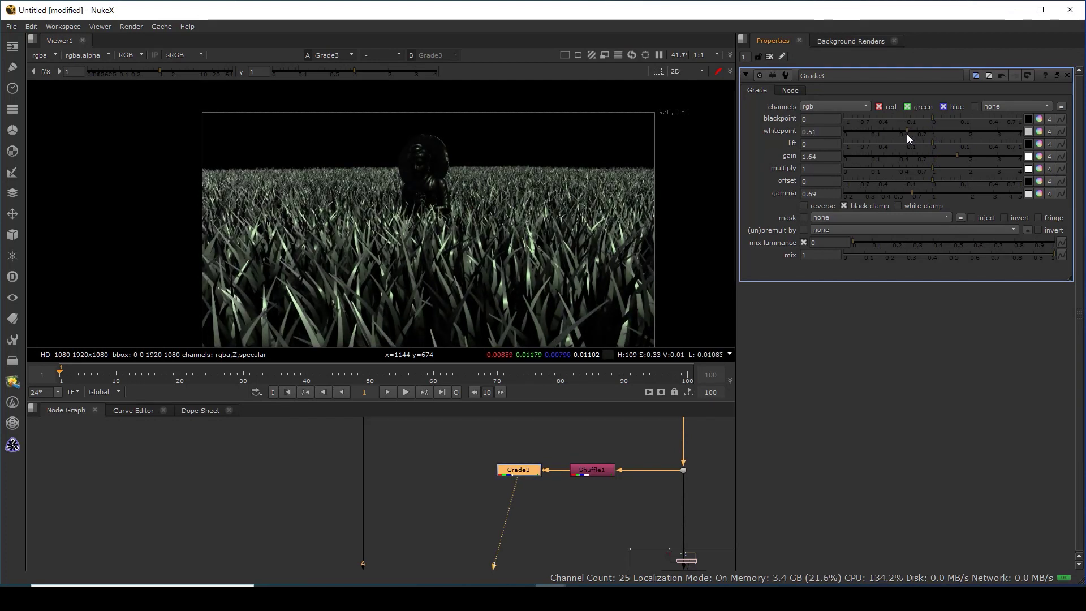
{"action": "left_click_drag", "start_coordinate": [910, 195], "coordinate": [881, 195]}
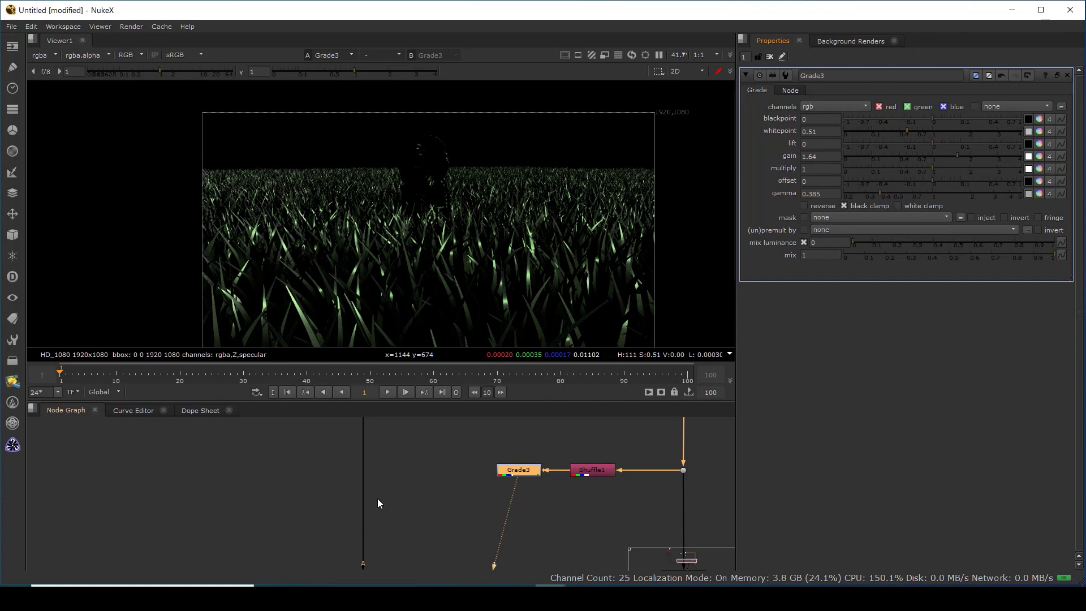
{"action": "left_click_drag", "start_coordinate": [397, 487], "coordinate": [516, 476]}
{"action": "key", "text": "m"}
Align Merge2 under Grade3, view it, and set its operation to plus
{"action": "left_click_drag", "start_coordinate": [384, 488], "coordinate": [390, 468]}
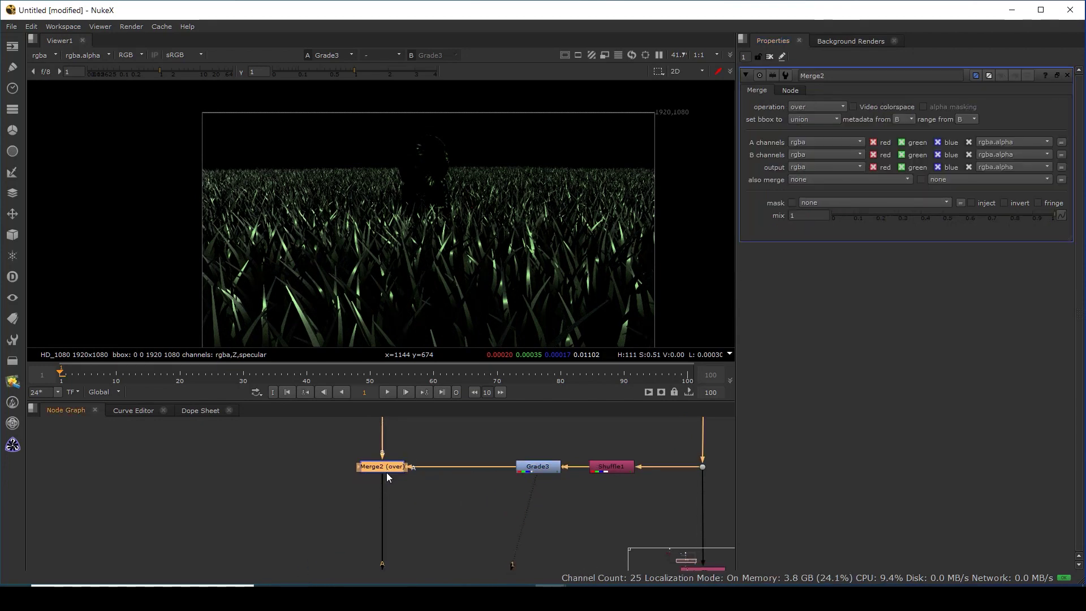
{"action": "key", "text": "1"}
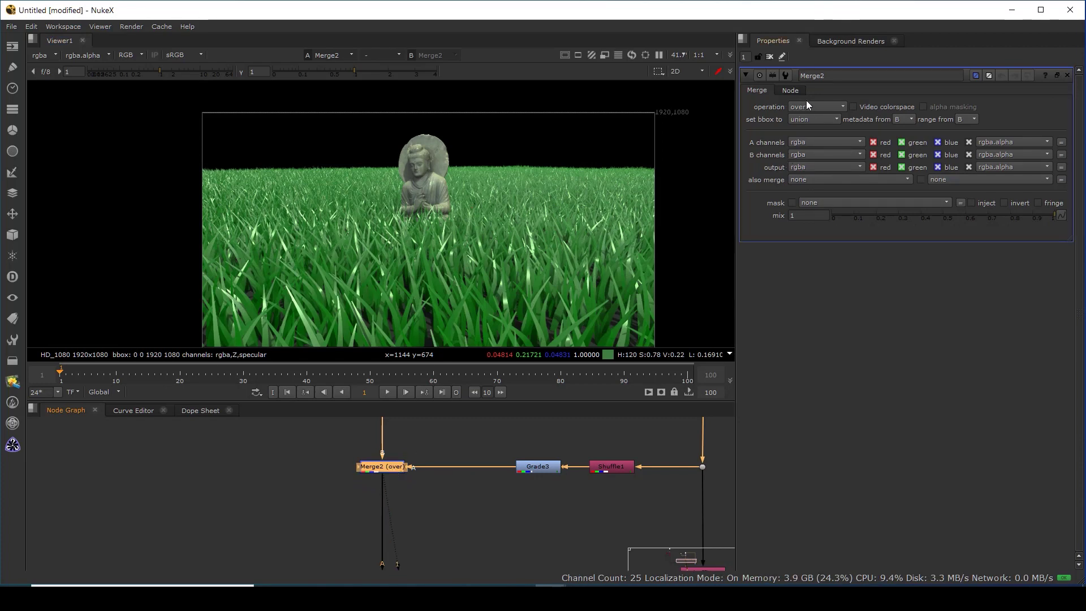
{"action": "left_click", "coordinate": [808, 105]}
{"action": "left_click", "coordinate": [814, 266]}
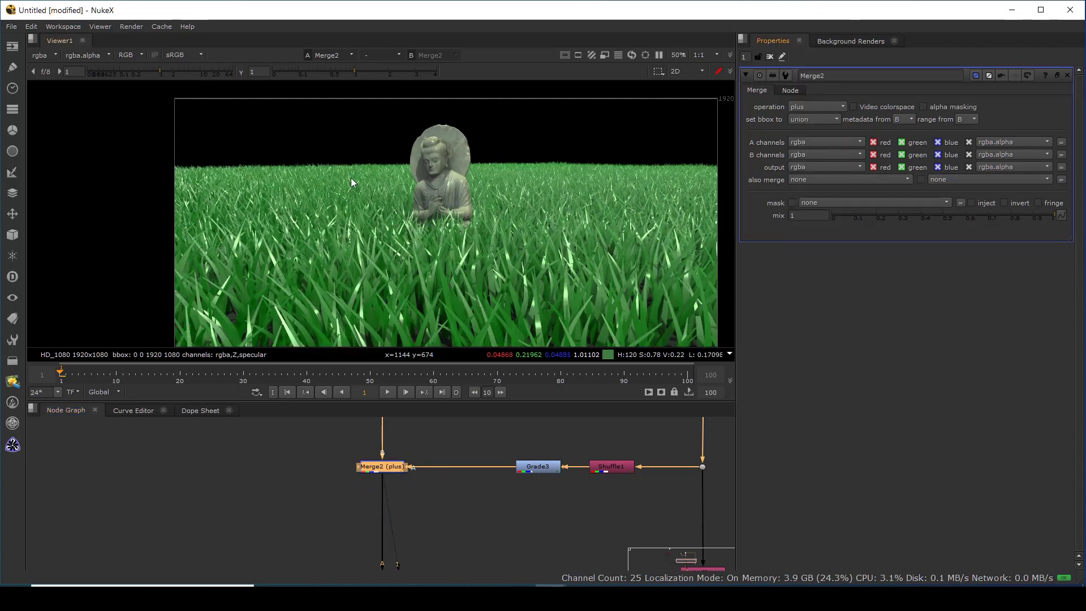
{"action": "scroll", "coordinate": [351, 177], "scroll_direction": "up", "scroll_amount": 5}
{"action": "scroll", "coordinate": [361, 175], "scroll_direction": "up", "scroll_amount": 2}
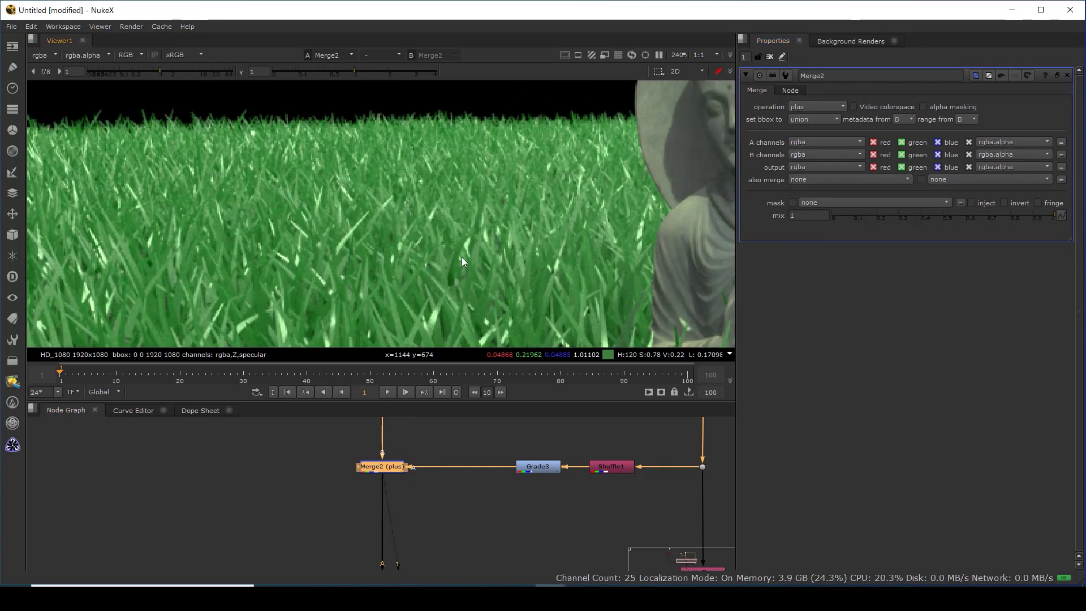
{"action": "scroll", "coordinate": [462, 262], "scroll_direction": "down", "scroll_amount": 3}
{"action": "scroll", "coordinate": [469, 478], "scroll_direction": "down", "scroll_amount": 3}
{"action": "scroll", "coordinate": [468, 463], "scroll_direction": "up", "scroll_amount": 4}
{"action": "scroll", "coordinate": [441, 466], "scroll_direction": "up", "scroll_amount": 2}
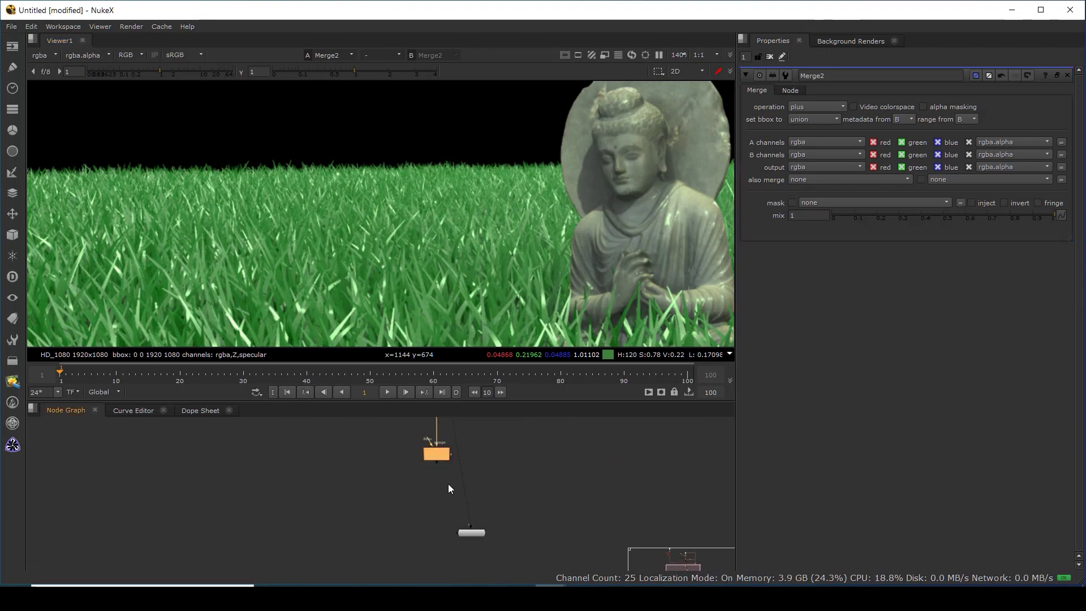
View ZDefocus2 and disable then re-enable Merge2 to compare with and without highlights
{"action": "key", "text": "1"}
{"action": "scroll", "coordinate": [372, 214], "scroll_direction": "up", "scroll_amount": 3}
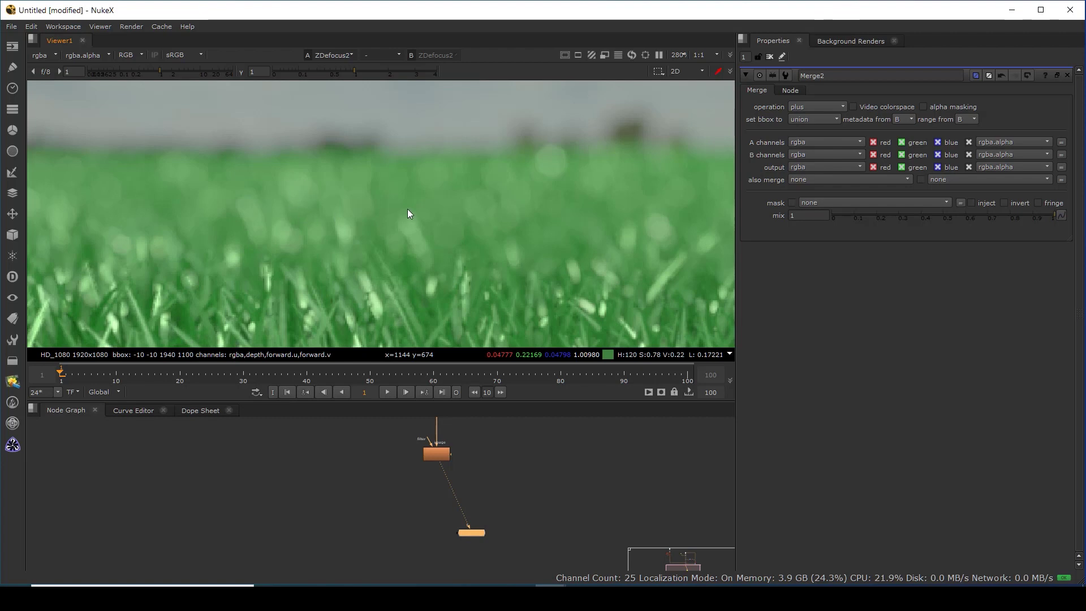
{"action": "scroll", "coordinate": [410, 214], "scroll_direction": "up", "scroll_amount": 2}
{"action": "scroll", "coordinate": [457, 467], "scroll_direction": "down", "scroll_amount": 3}
{"action": "scroll", "coordinate": [478, 552], "scroll_direction": "up", "scroll_amount": 1}
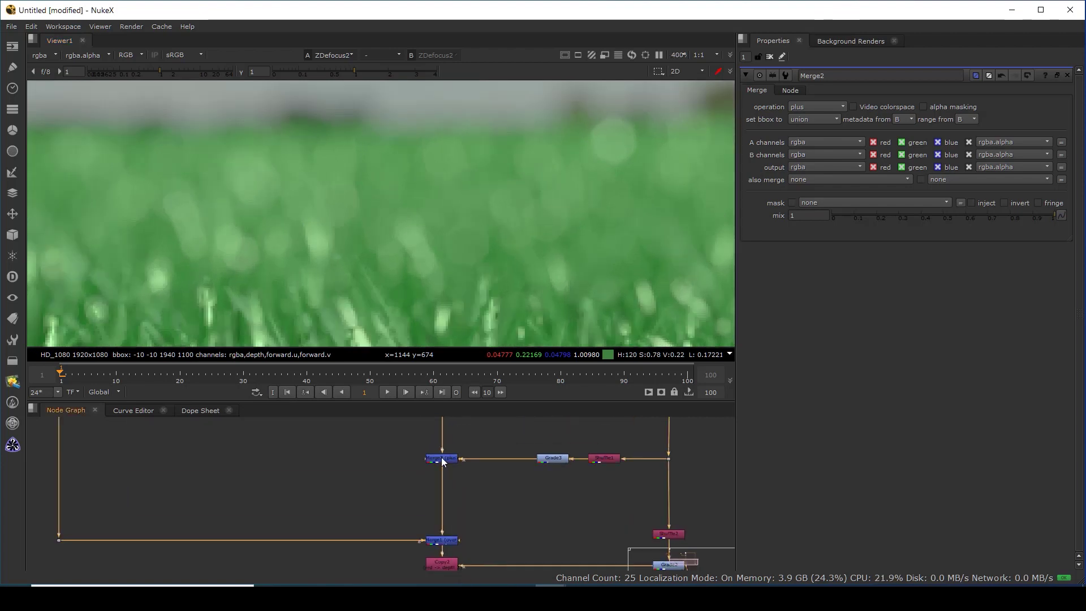
{"action": "left_click", "coordinate": [441, 458]}
{"action": "key", "text": "d"}
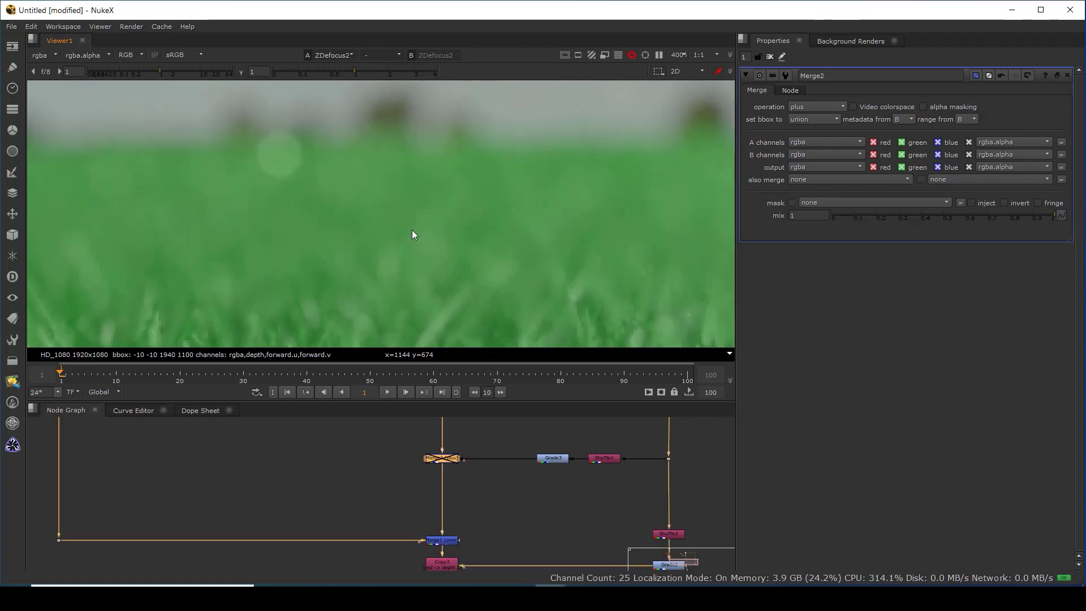
{"action": "scroll", "coordinate": [275, 251], "scroll_direction": "down", "scroll_amount": 2}
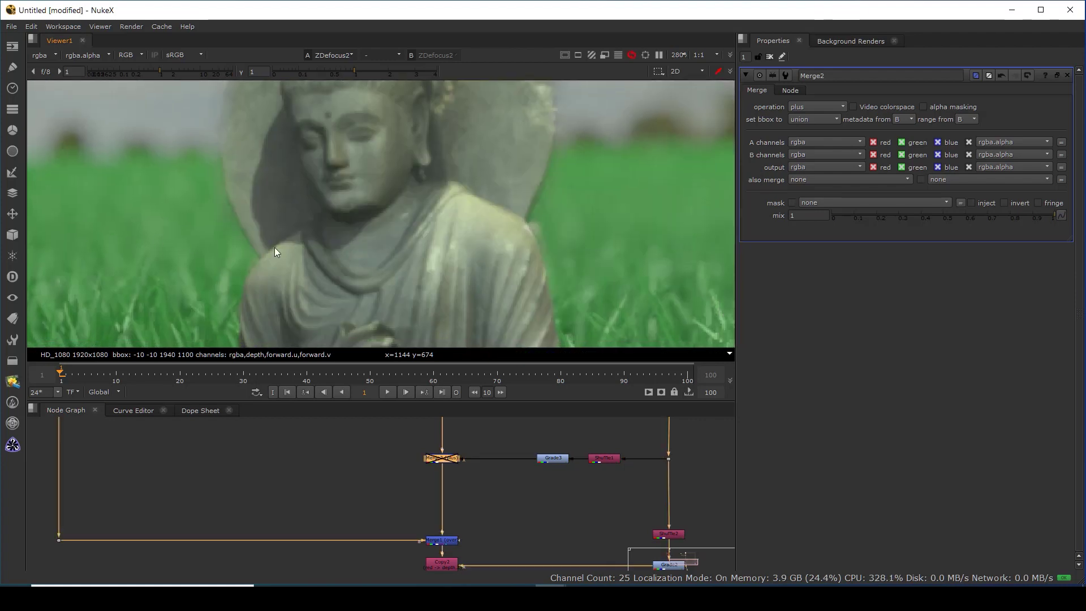
{"action": "key", "text": "d"}
Zoom and pan the viewer out to the full frame, then deselect Merge2
{"action": "scroll", "coordinate": [582, 207], "scroll_direction": "up", "scroll_amount": 3}
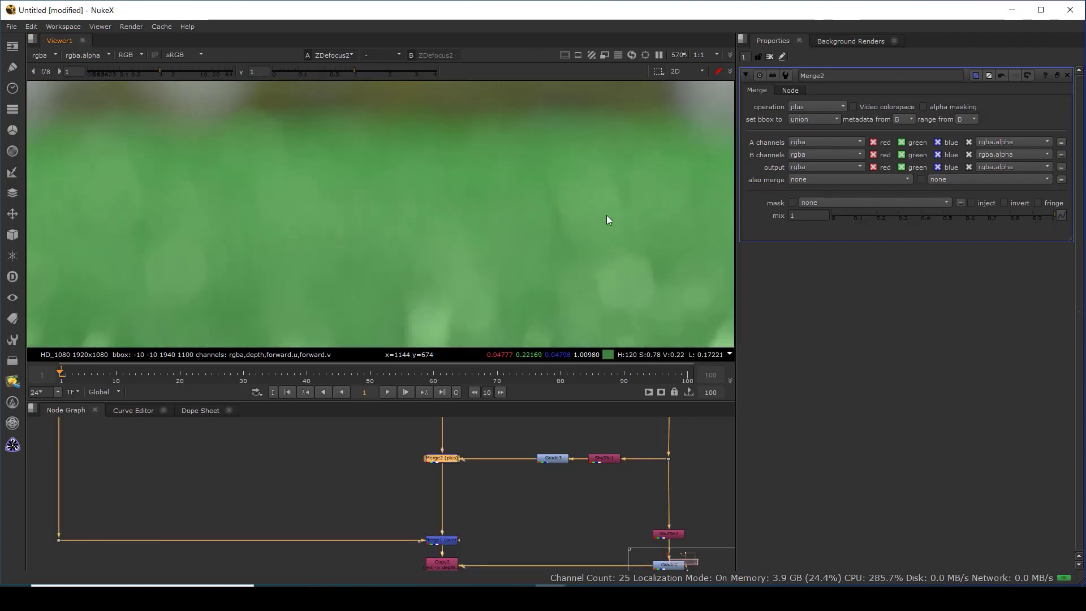
{"action": "scroll", "coordinate": [572, 266], "scroll_direction": "down", "scroll_amount": 8}
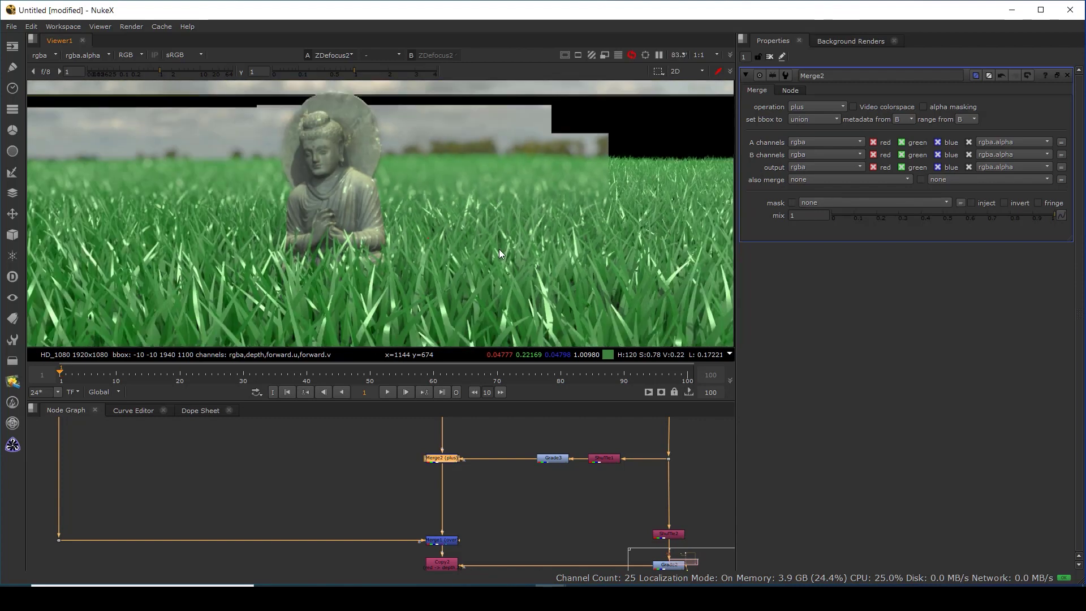
{"action": "scroll", "coordinate": [499, 249], "scroll_direction": "up", "scroll_amount": 3}
{"action": "scroll", "coordinate": [478, 206], "scroll_direction": "down", "scroll_amount": 6}
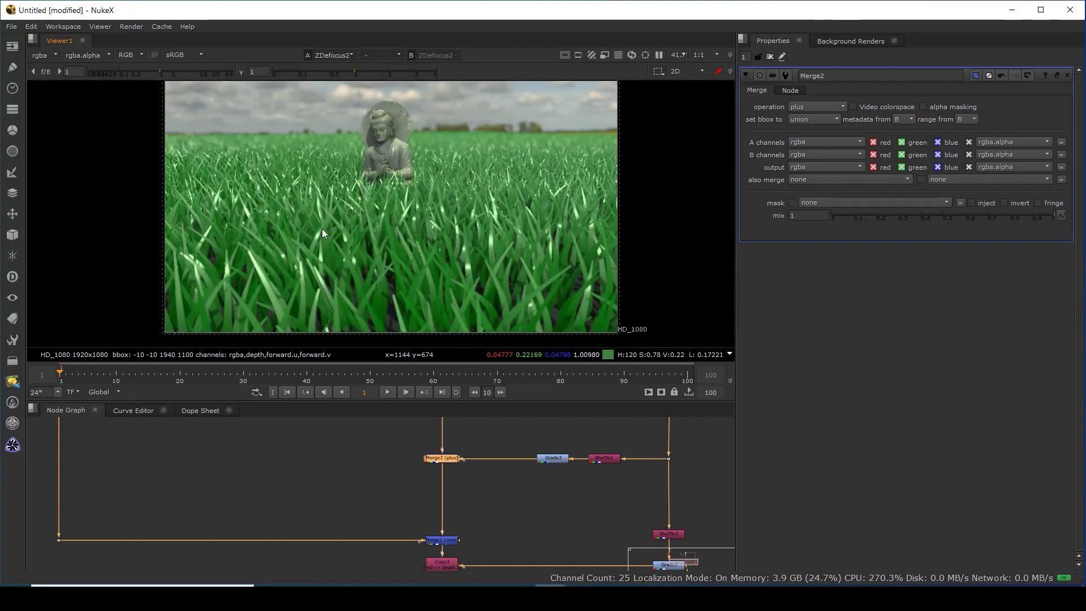
{"action": "left_click_drag", "start_coordinate": [323, 229], "coordinate": [448, 239]}
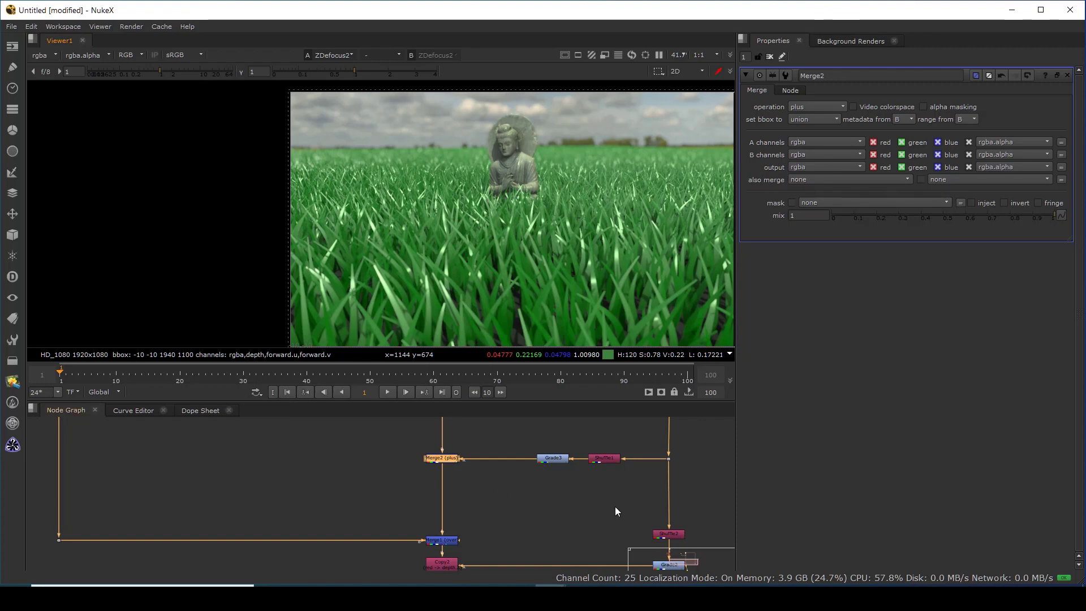
{"action": "scroll", "coordinate": [616, 509], "scroll_direction": "up", "scroll_amount": 2}
{"action": "left_click", "coordinate": [515, 454]}
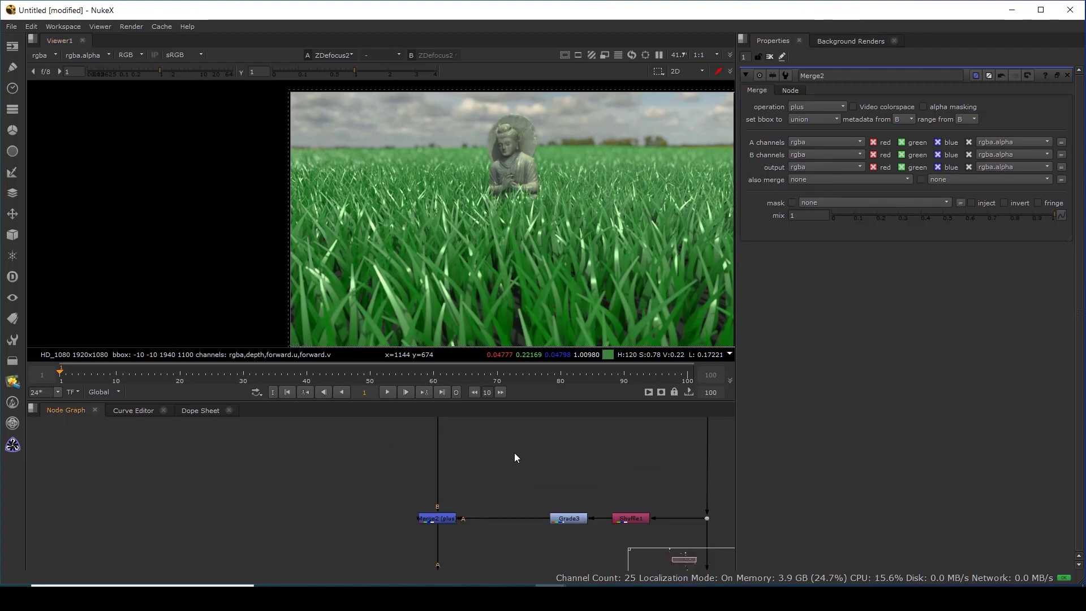
Draw a closed Roto2 shape with one smooth point over the statue area
{"action": "key", "text": "o"}
{"action": "scroll", "coordinate": [386, 248], "scroll_direction": "down", "scroll_amount": 5}
{"action": "left_click", "coordinate": [328, 217]}
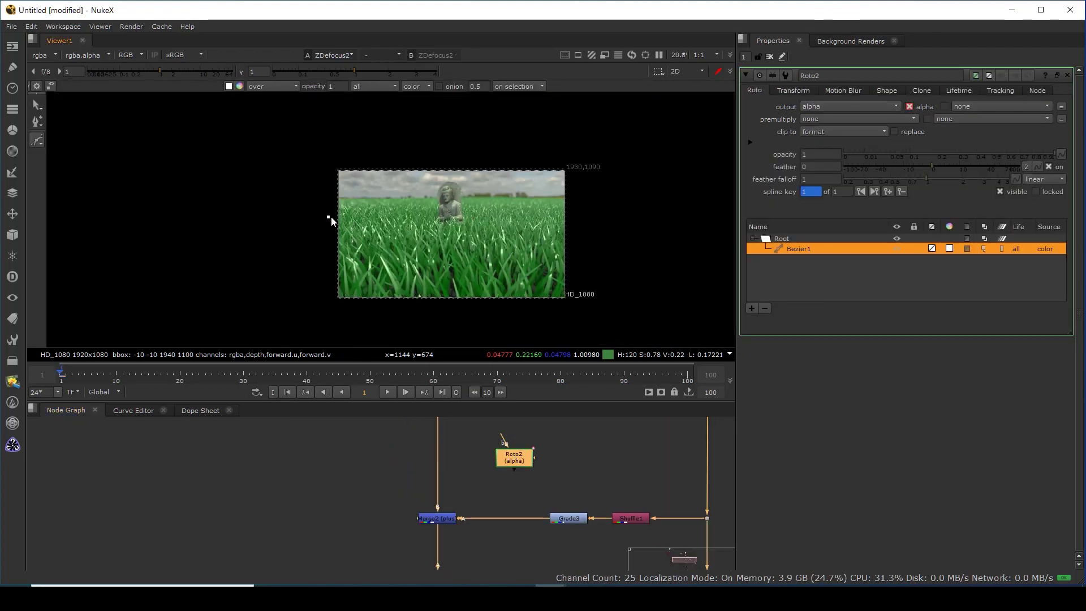
{"action": "left_click", "coordinate": [460, 210]}
{"action": "left_click", "coordinate": [577, 220]}
{"action": "left_click", "coordinate": [601, 315]}
{"action": "left_click", "coordinate": [370, 340]}
{"action": "left_click_drag", "start_coordinate": [290, 308], "coordinate": [292, 277]}
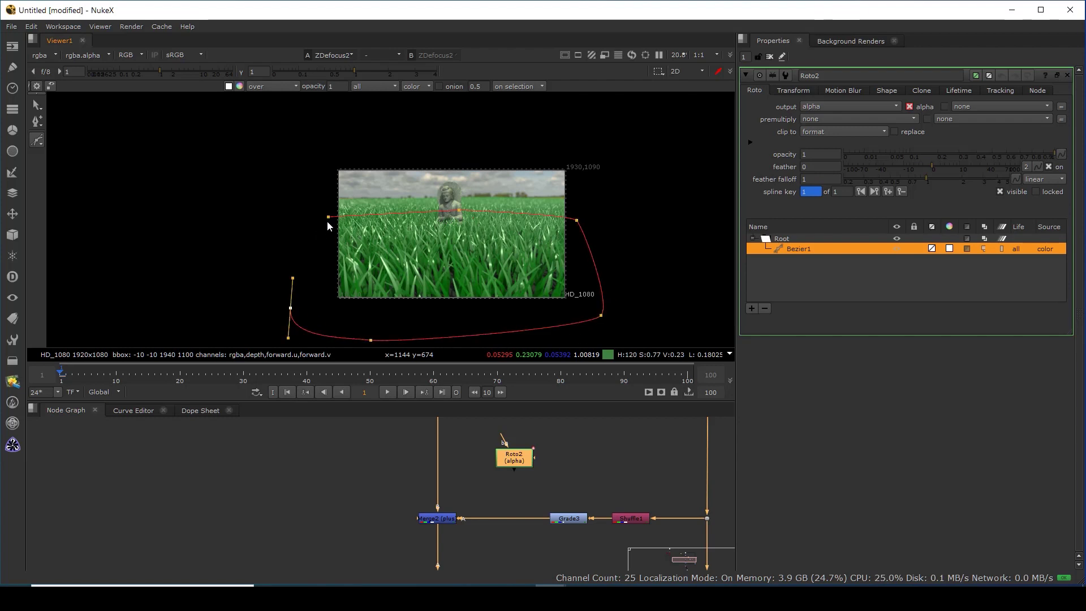
{"action": "left_click", "coordinate": [328, 217]}
Insert Grade4 between Grade3 and Merge2, masked by Roto2, grading rgba with gain 0.13
{"action": "key", "text": "g"}
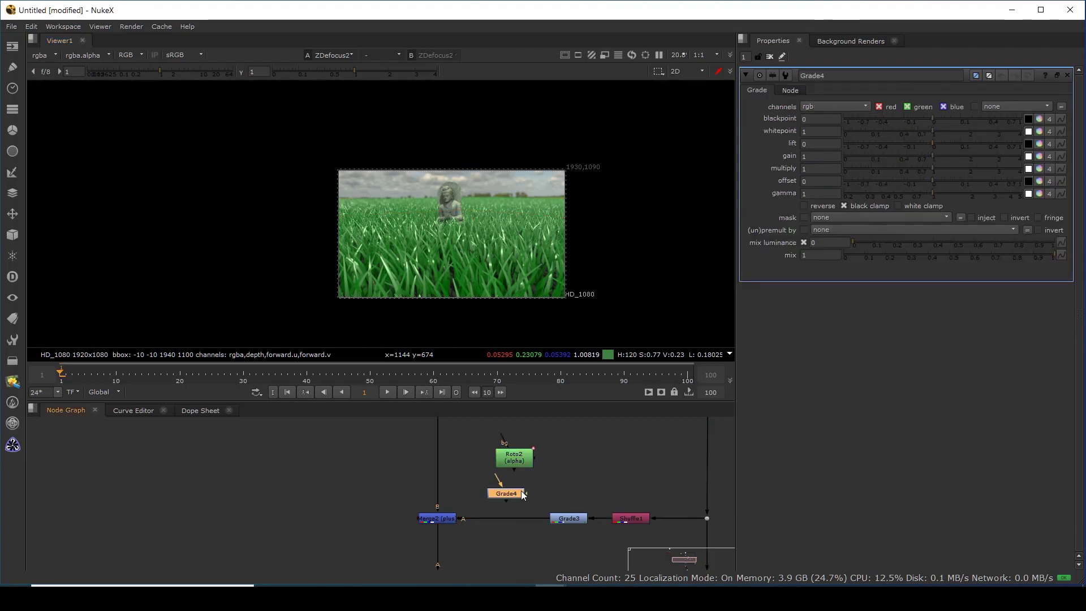
{"action": "left_click_drag", "start_coordinate": [524, 495], "coordinate": [515, 458]}
{"action": "left_click_drag", "start_coordinate": [511, 498], "coordinate": [520, 523]}
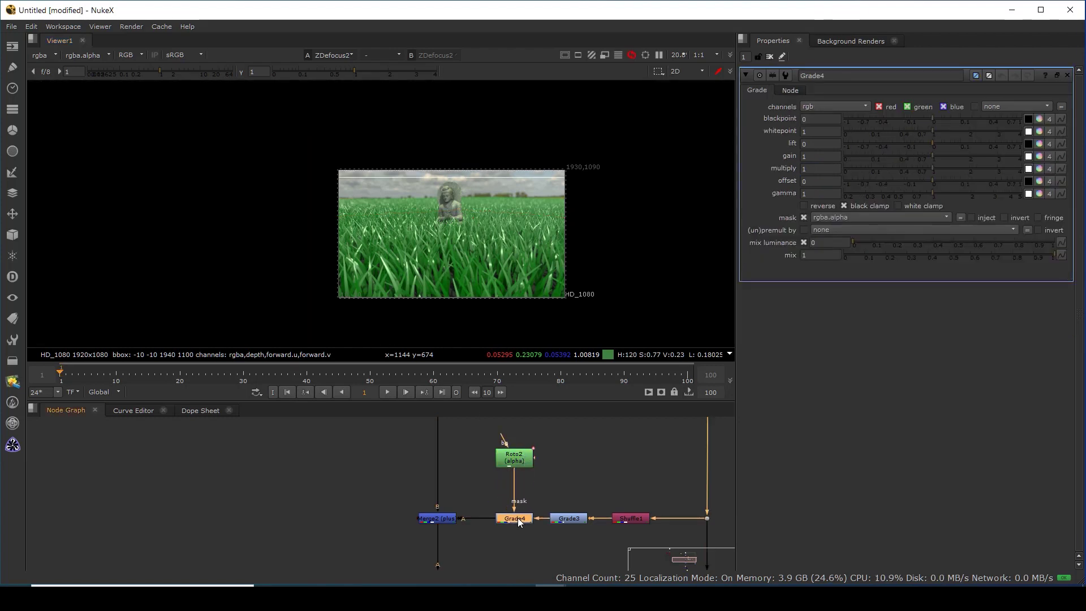
{"action": "left_click", "coordinate": [848, 107]}
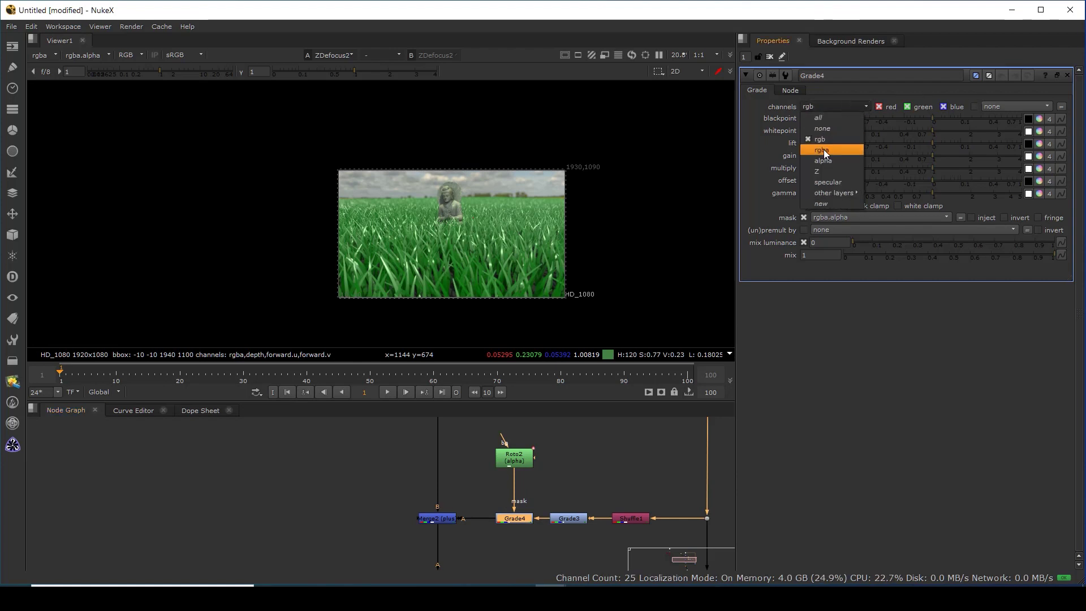
{"action": "left_click", "coordinate": [823, 149]}
{"action": "left_click_drag", "start_coordinate": [931, 156], "coordinate": [877, 158]}
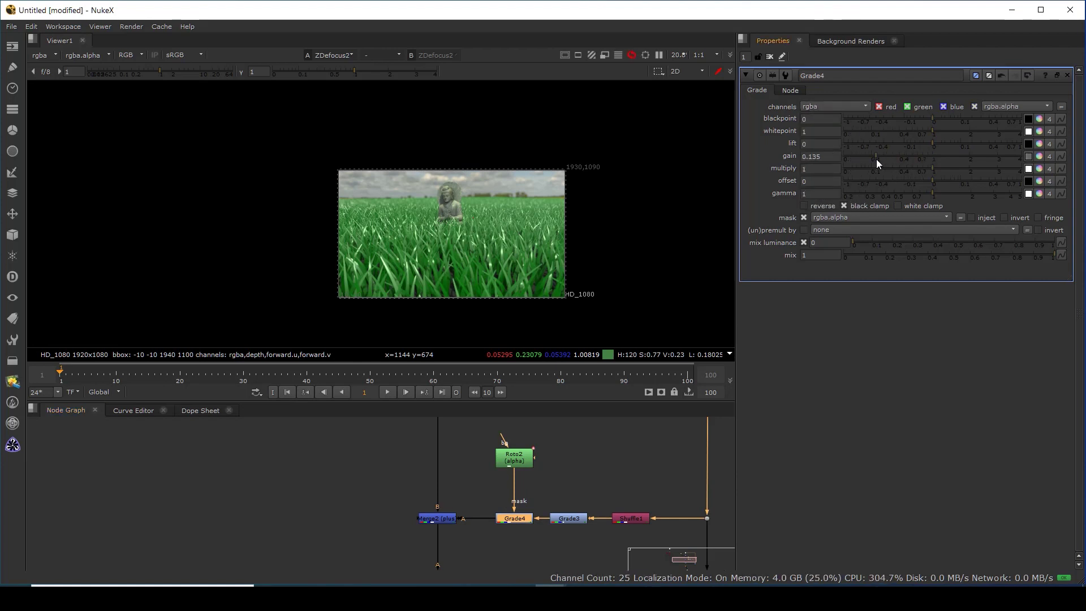
{"action": "scroll", "coordinate": [456, 258], "scroll_direction": "up", "scroll_amount": 3}
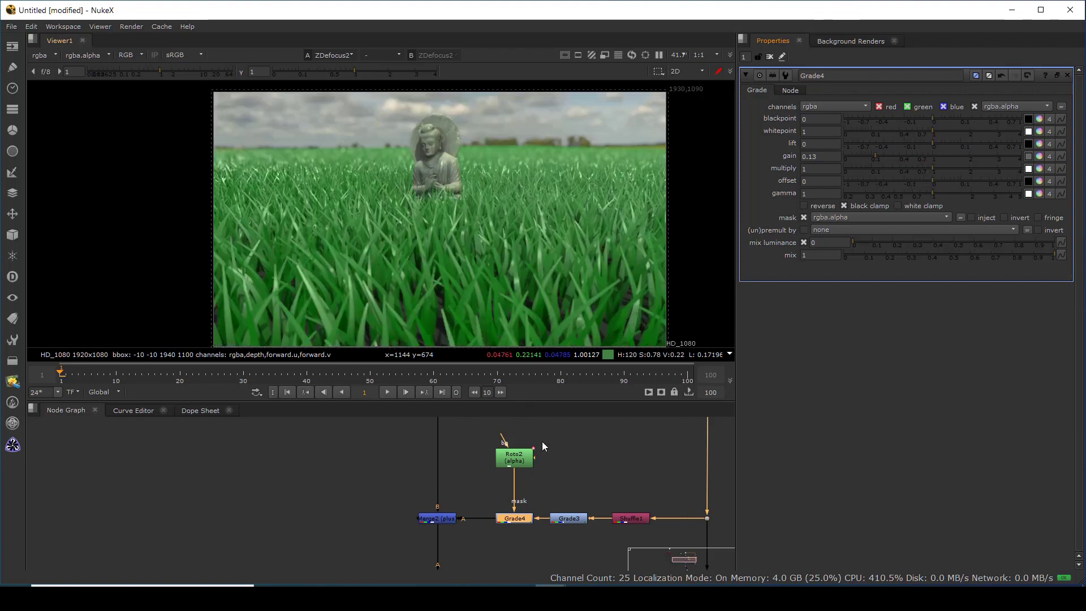
Soften the Roto2 mask with a Blur1 node of size 9.6
{"action": "left_click_drag", "start_coordinate": [526, 465], "coordinate": [527, 454]}
{"action": "key", "text": "b"}
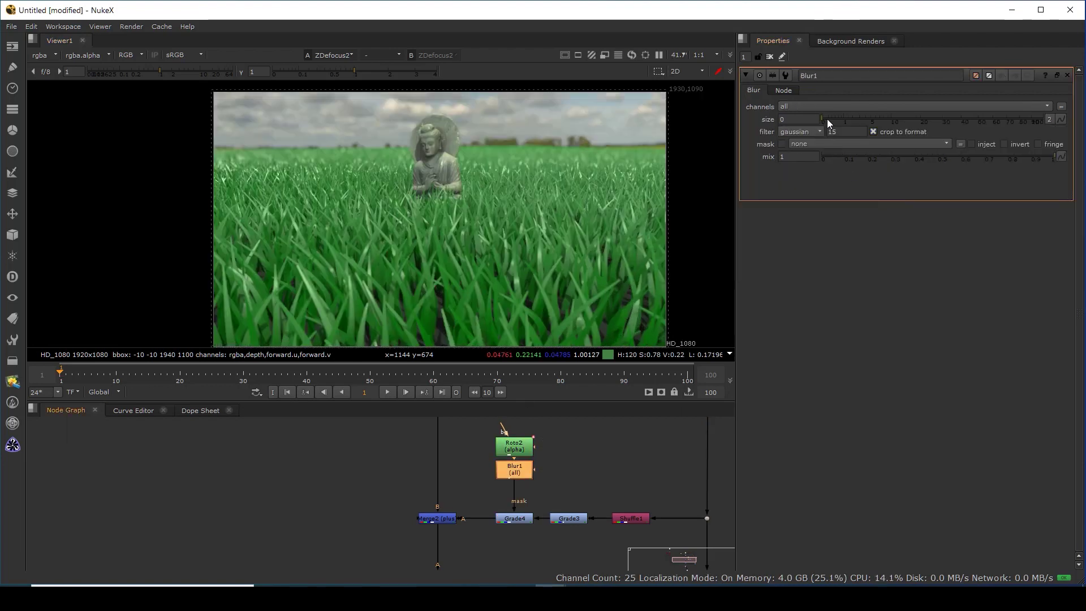
{"action": "left_click_drag", "start_coordinate": [827, 119], "coordinate": [891, 122]}
{"action": "scroll", "coordinate": [393, 158], "scroll_direction": "up", "scroll_amount": 2}
{"action": "scroll", "coordinate": [477, 288], "scroll_direction": "up", "scroll_amount": 3}
{"action": "scroll", "coordinate": [441, 261], "scroll_direction": "up", "scroll_amount": 2}
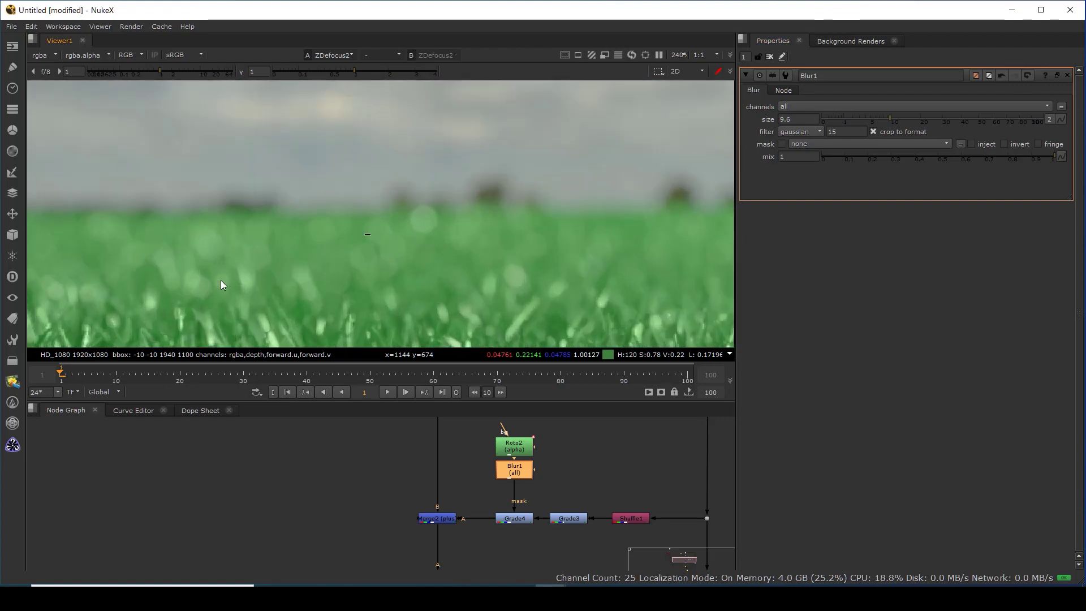
{"action": "scroll", "coordinate": [491, 228], "scroll_direction": "down", "scroll_amount": 4}
{"action": "scroll", "coordinate": [498, 243], "scroll_direction": "down", "scroll_amount": 2}
{"action": "scroll", "coordinate": [485, 244], "scroll_direction": "up", "scroll_amount": 2}
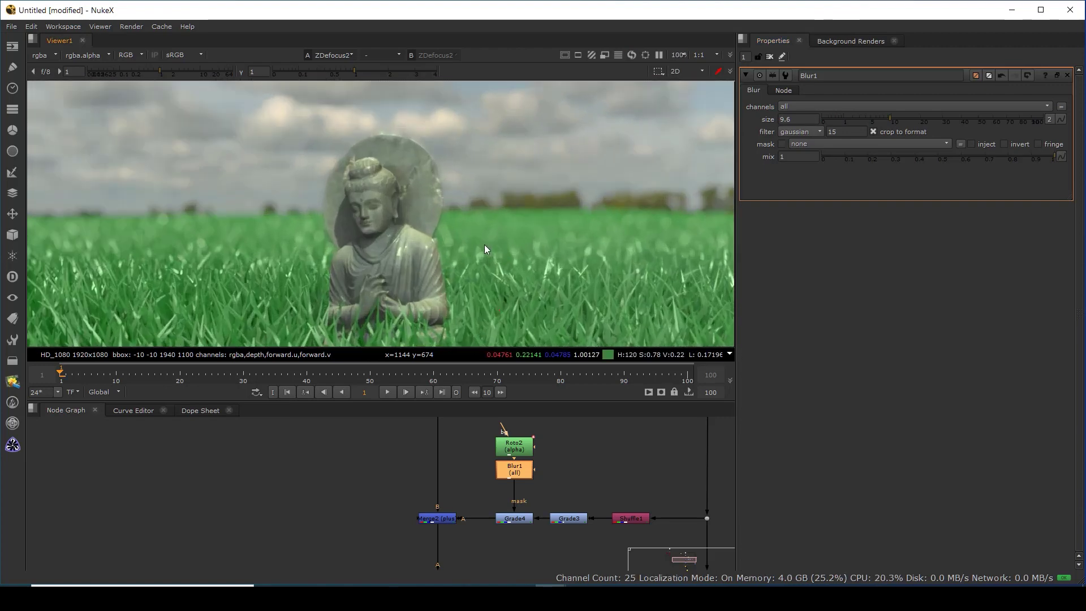
{"action": "scroll", "coordinate": [470, 256], "scroll_direction": "up", "scroll_amount": 2}
{"action": "scroll", "coordinate": [486, 182], "scroll_direction": "up", "scroll_amount": 1}
{"action": "scroll", "coordinate": [485, 198], "scroll_direction": "down", "scroll_amount": 3}
{"action": "scroll", "coordinate": [484, 215], "scroll_direction": "down", "scroll_amount": 5}
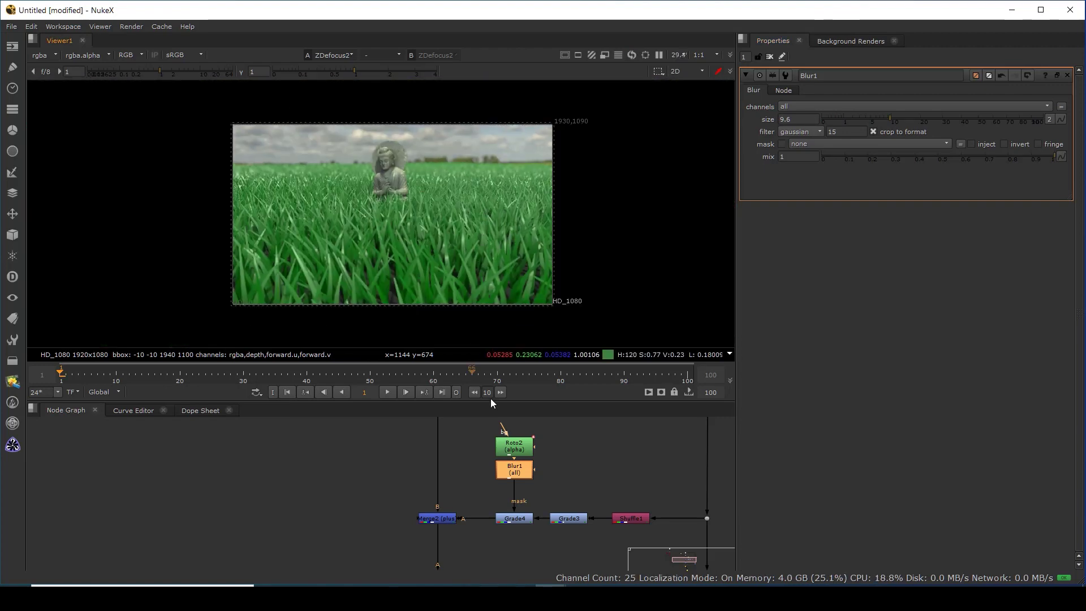
{"action": "scroll", "coordinate": [459, 497], "scroll_direction": "down", "scroll_amount": 3}
View the Read4 grass render on its own in an enlarged viewer
{"action": "left_click", "coordinate": [450, 525]}
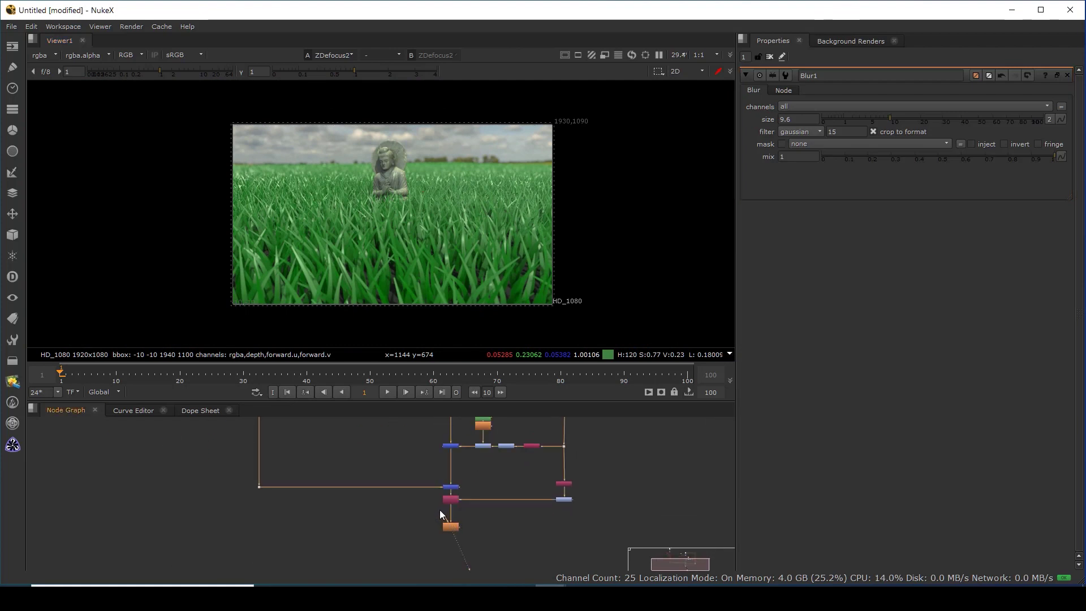
{"action": "scroll", "coordinate": [436, 512], "scroll_direction": "up", "scroll_amount": 2}
{"action": "key", "text": "1"}
{"action": "key", "text": "space"}
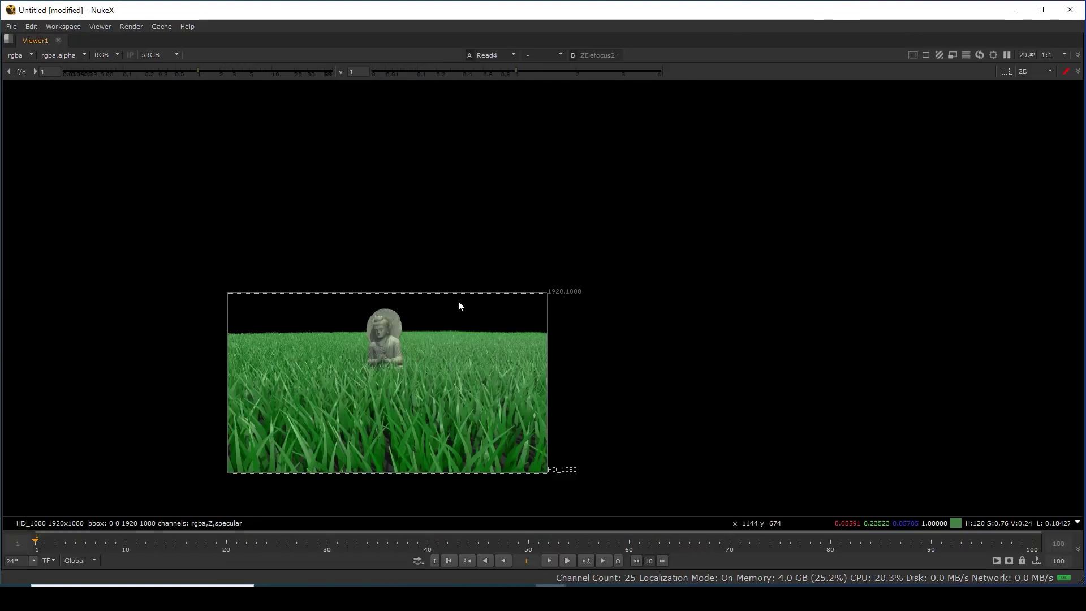
{"action": "key", "text": "space"}
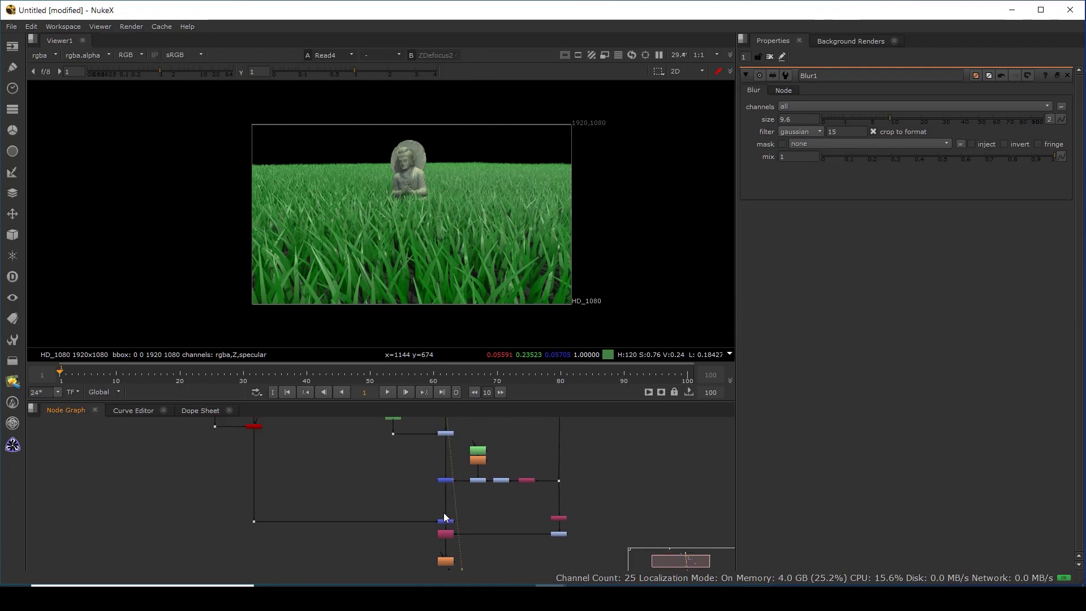
Compare the sharp Merge1 composite against the defocused ZDefocus2 result full-screen
{"action": "left_click", "coordinate": [446, 524]}
{"action": "key", "text": "1"}
{"action": "key", "text": "space"}
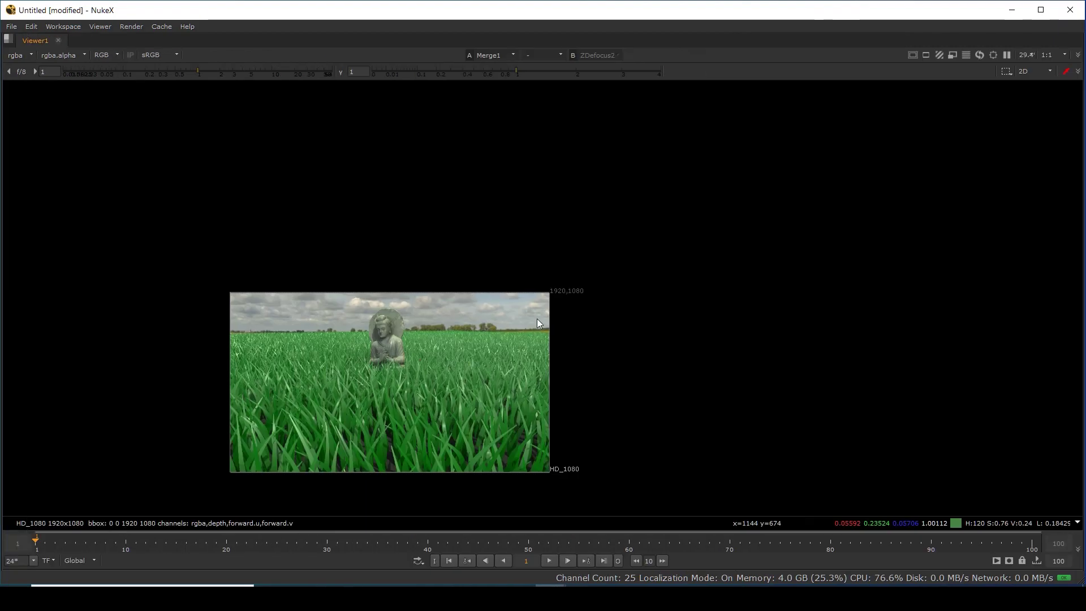
{"action": "scroll", "coordinate": [633, 266], "scroll_direction": "up", "scroll_amount": 3}
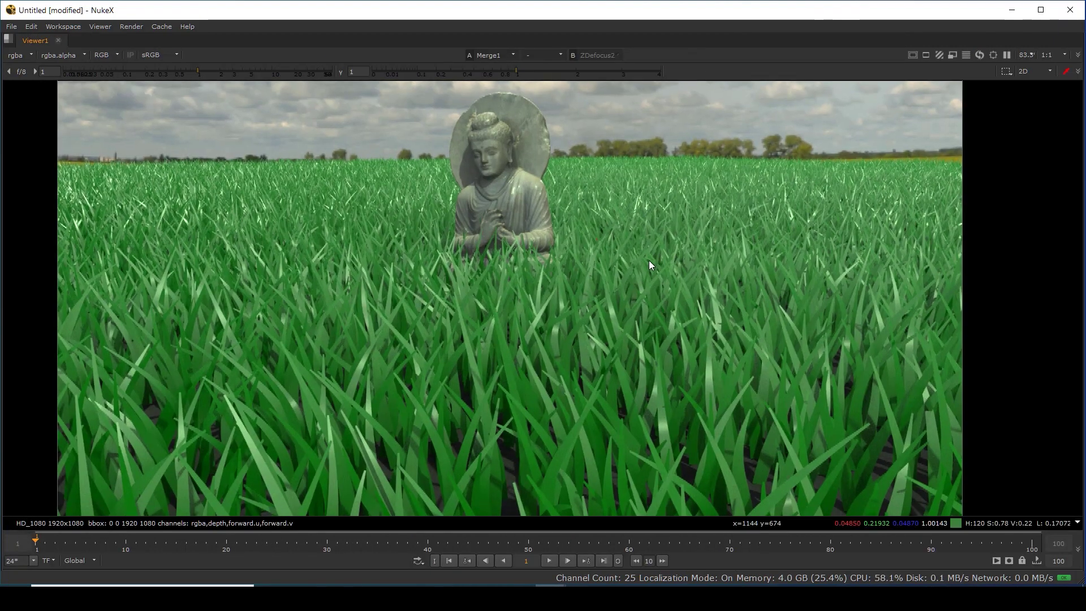
{"action": "scroll", "coordinate": [649, 261], "scroll_direction": "down", "scroll_amount": 2}
{"action": "key", "text": "2"}
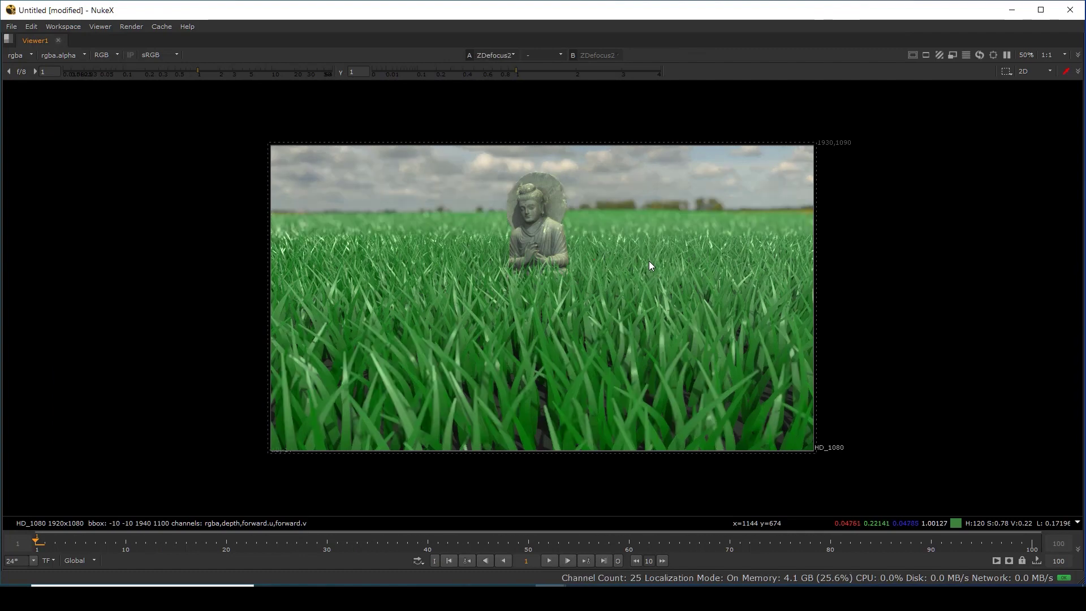
{"action": "key", "text": "1"}
{"action": "scroll", "coordinate": [678, 388], "scroll_direction": "up", "scroll_amount": 2}
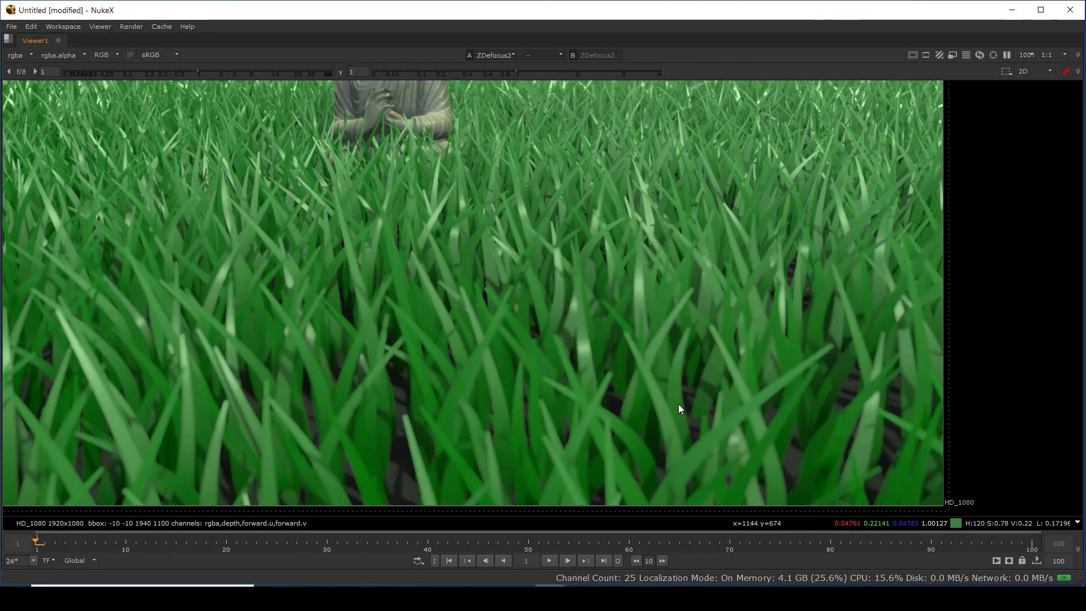
{"action": "key", "text": "2"}
Pan around the statue flipping between Merge1 and ZDefocus2, then fit and restore the layout
{"action": "left_click_drag", "start_coordinate": [355, 300], "coordinate": [491, 431]}
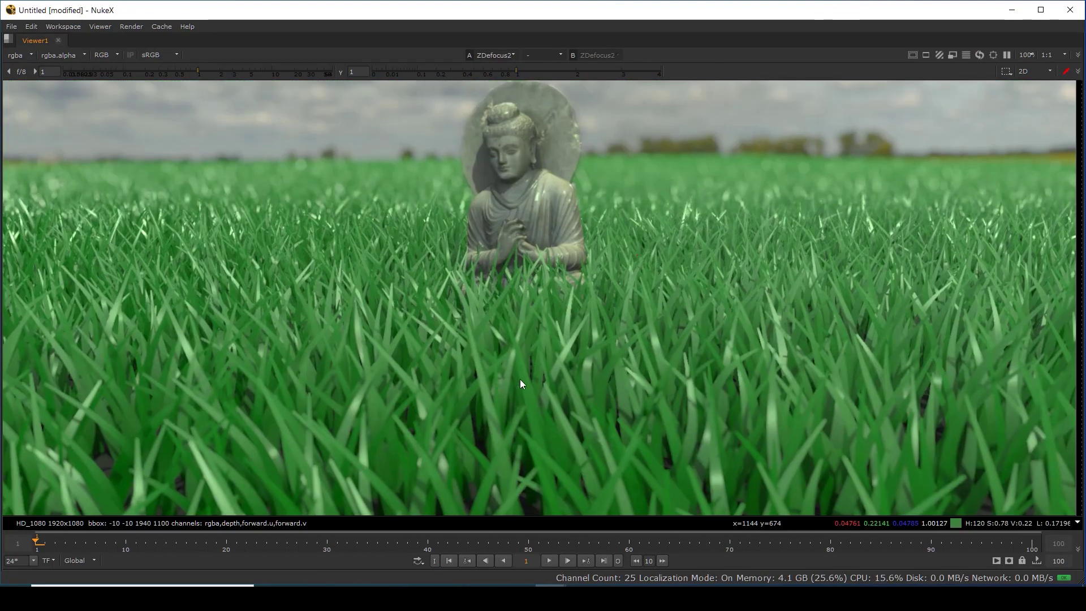
{"action": "left_click_drag", "start_coordinate": [533, 200], "coordinate": [560, 308]}
{"action": "key", "text": "1"}
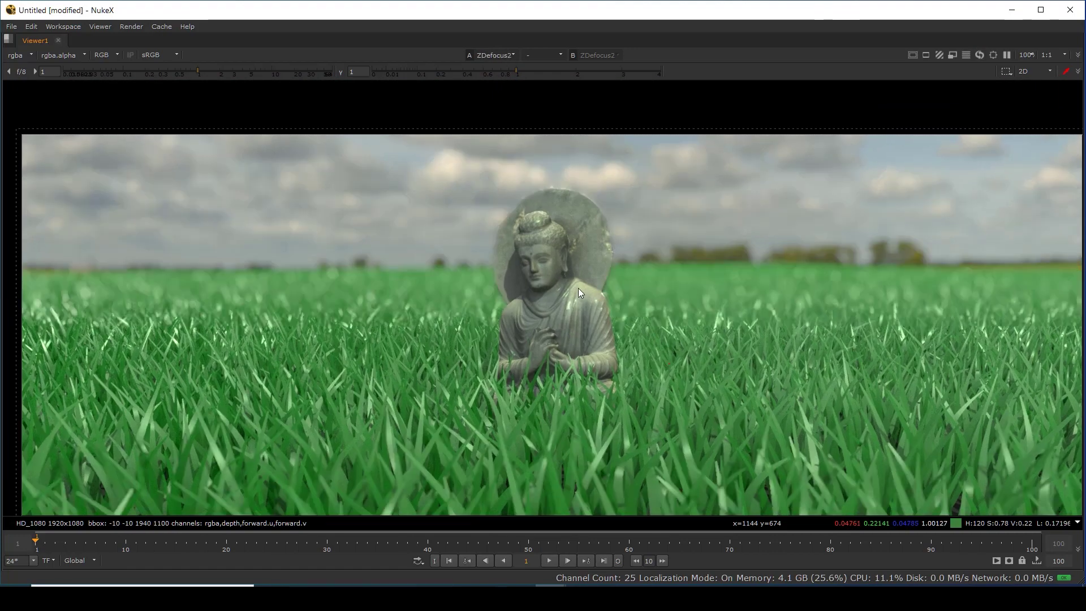
{"action": "scroll", "coordinate": [501, 220], "scroll_direction": "up", "scroll_amount": 5}
{"action": "scroll", "coordinate": [552, 182], "scroll_direction": "up", "scroll_amount": 3}
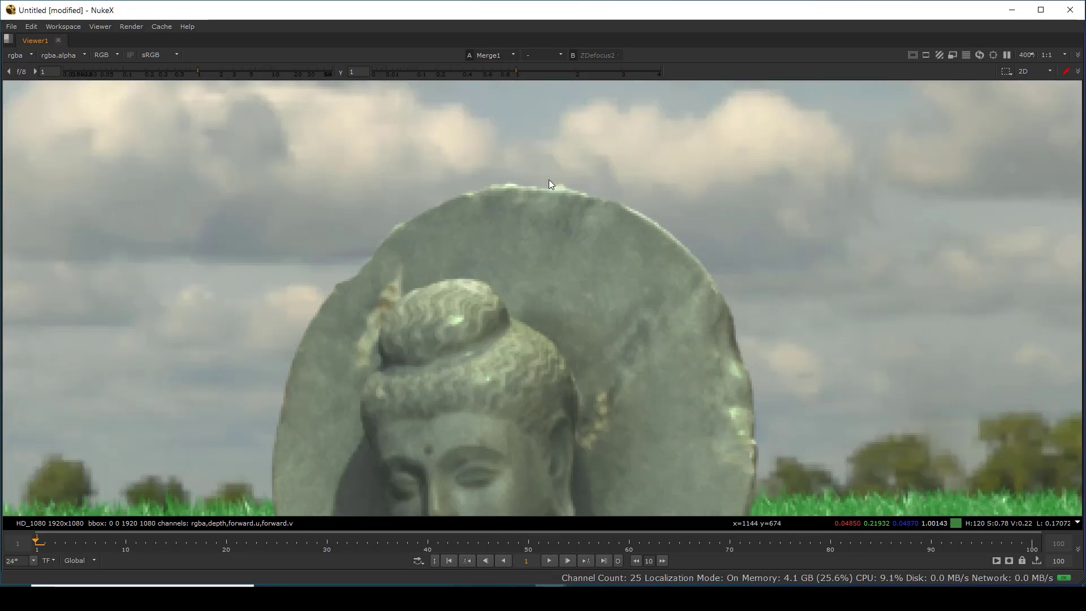
{"action": "key", "text": "2"}
{"action": "scroll", "coordinate": [388, 286], "scroll_direction": "down", "scroll_amount": 6}
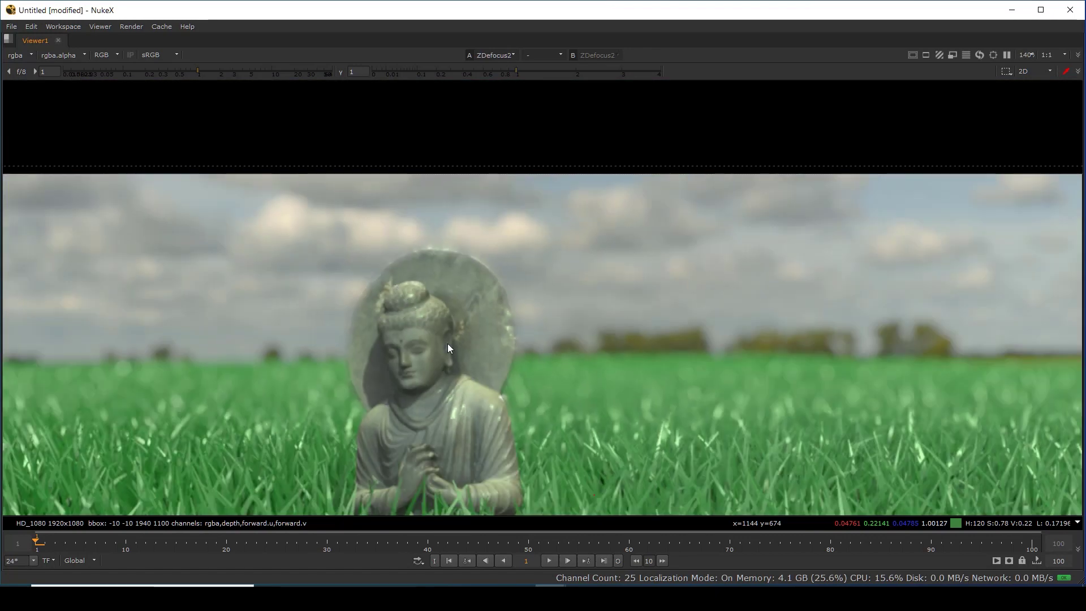
{"action": "scroll", "coordinate": [613, 316], "scroll_direction": "down", "scroll_amount": 2}
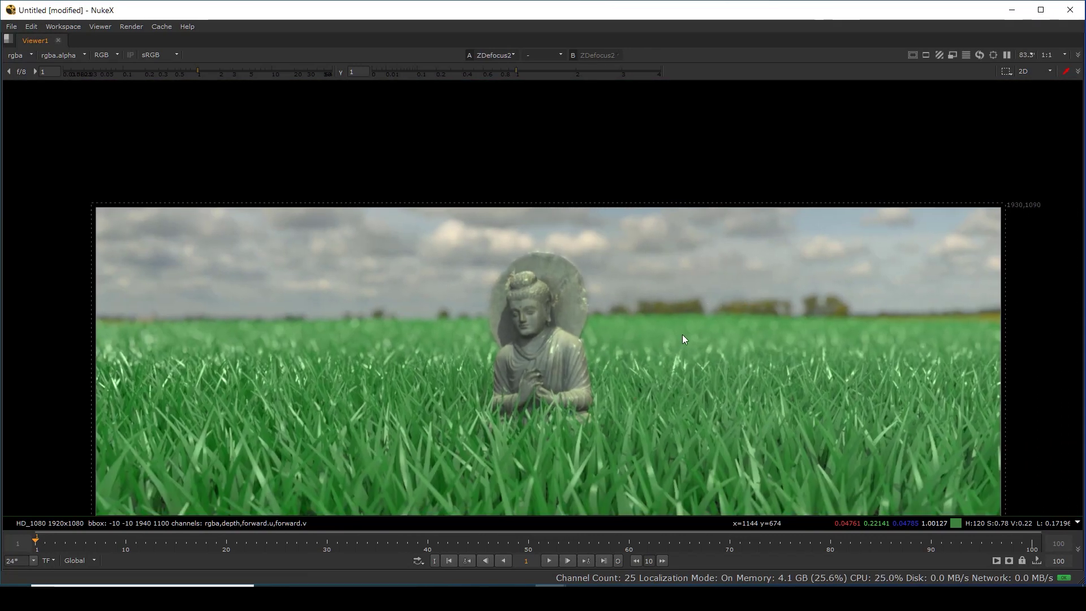
{"action": "scroll", "coordinate": [685, 289], "scroll_direction": "up", "scroll_amount": 4}
{"action": "scroll", "coordinate": [685, 288], "scroll_direction": "up", "scroll_amount": 3}
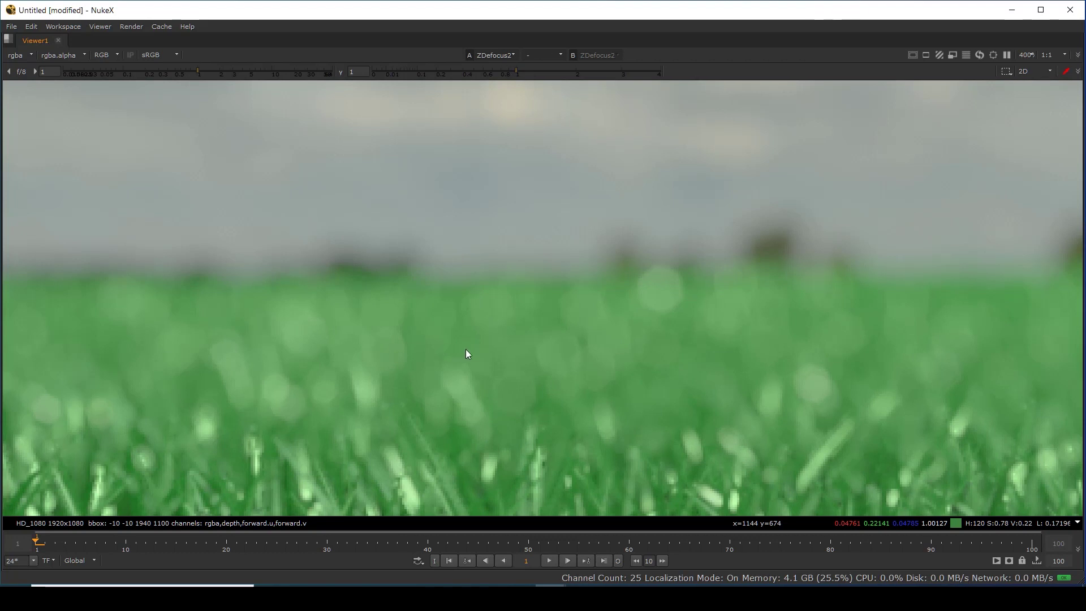
{"action": "key", "text": "f"}
{"action": "key", "text": "space"}
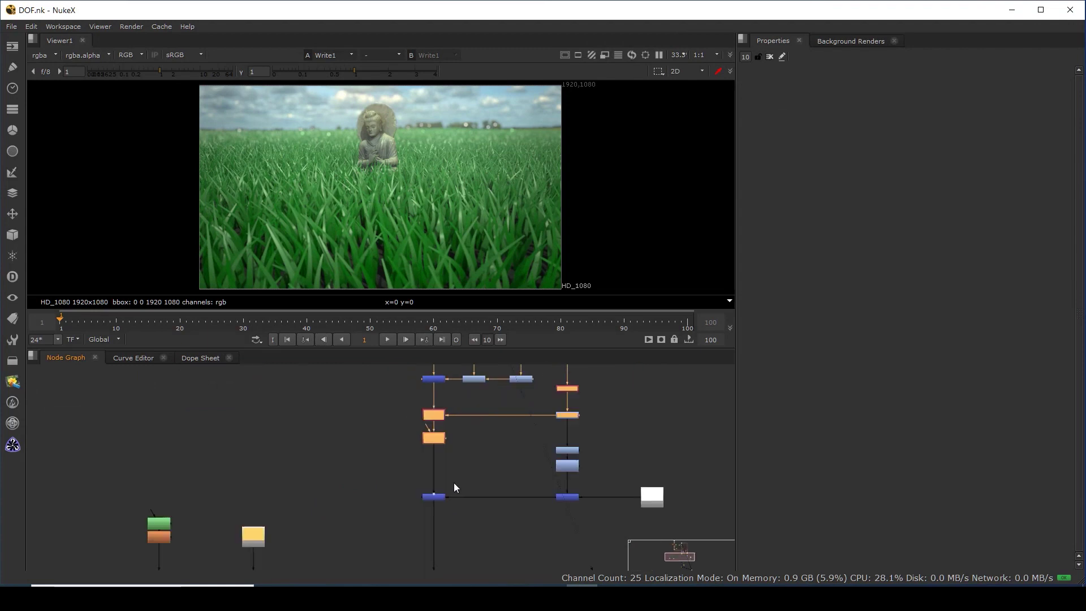
Display the Grade10 output in a maximized viewer
{"action": "left_click_drag", "start_coordinate": [454, 483], "coordinate": [448, 504]}
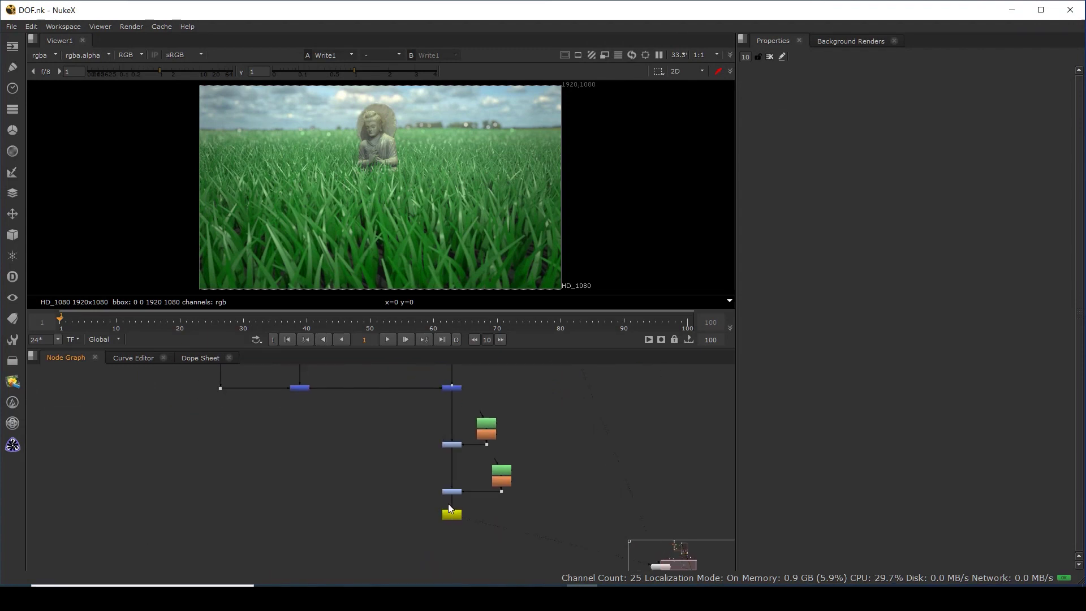
{"action": "left_click", "coordinate": [454, 490]}
{"action": "key", "text": "1"}
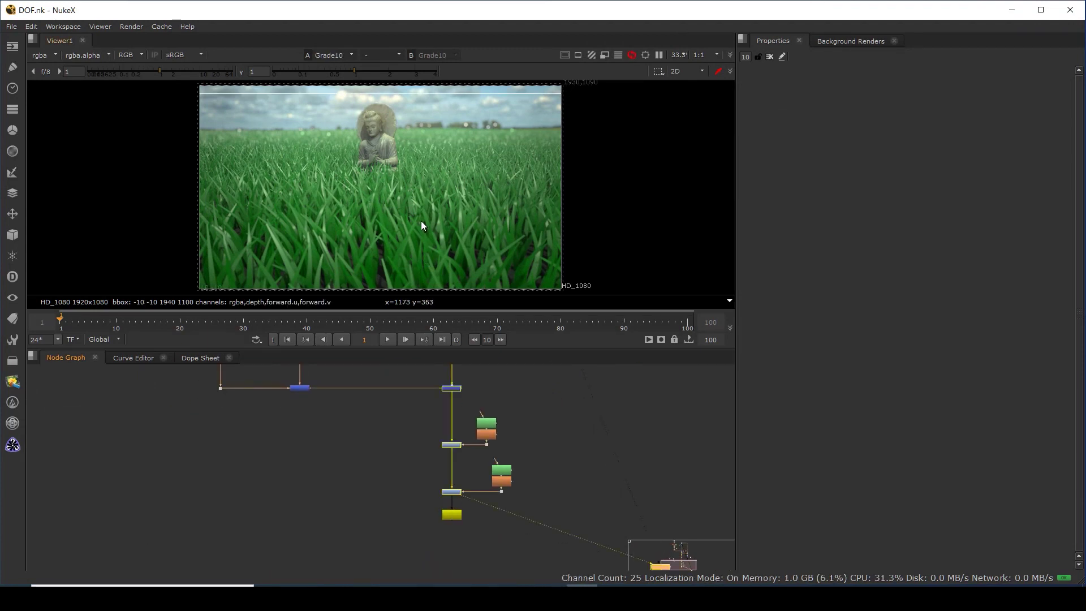
{"action": "key", "text": "space"}
Zoom and pan over the bokeh highlights, then restore the normal workspace layout
{"action": "scroll", "coordinate": [464, 283], "scroll_direction": "up", "scroll_amount": 3}
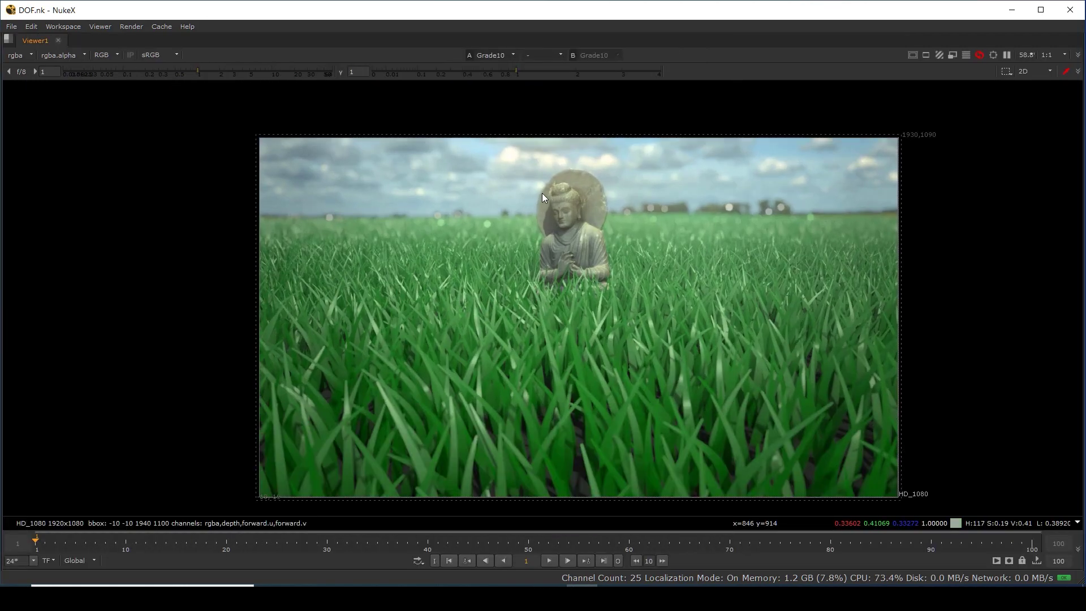
{"action": "scroll", "coordinate": [542, 196], "scroll_direction": "up", "scroll_amount": 2}
{"action": "scroll", "coordinate": [733, 212], "scroll_direction": "up", "scroll_amount": 2}
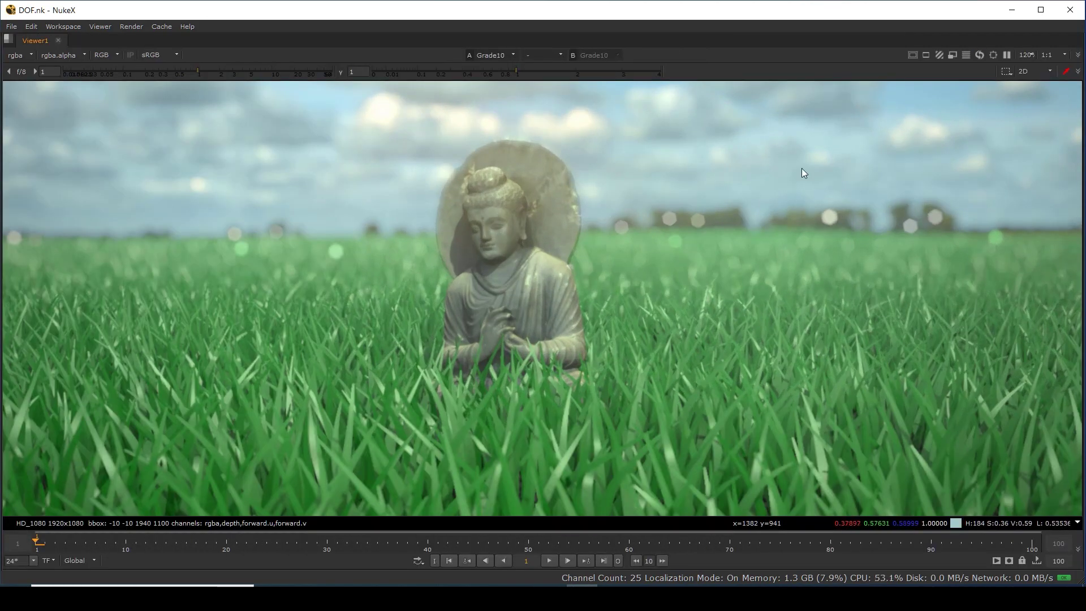
{"action": "scroll", "coordinate": [662, 202], "scroll_direction": "down", "scroll_amount": 1}
{"action": "scroll", "coordinate": [297, 185], "scroll_direction": "down", "scroll_amount": 1}
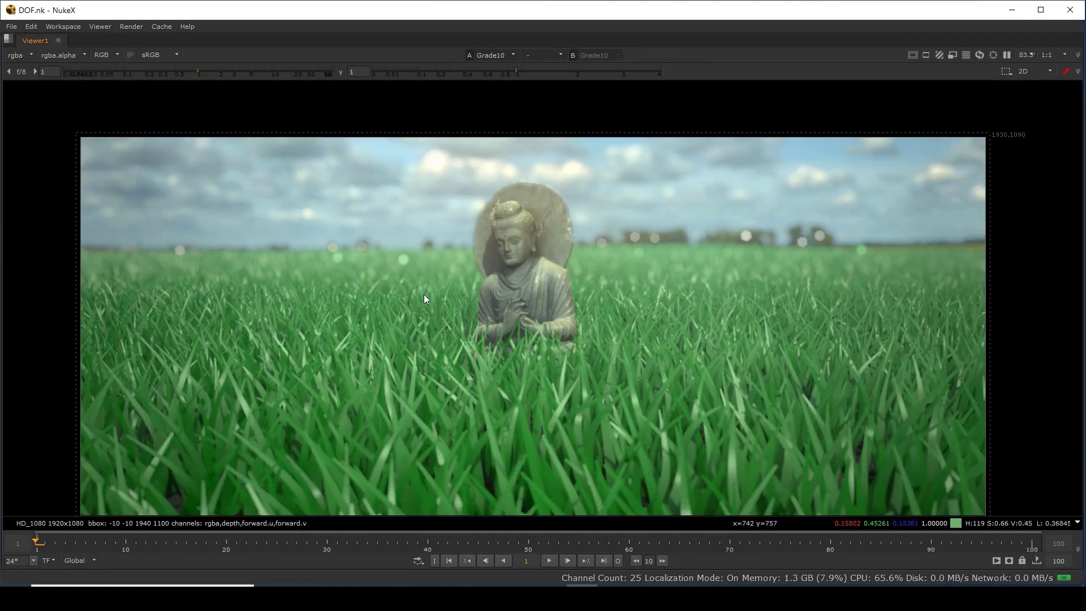
{"action": "left_click_drag", "start_coordinate": [425, 299], "coordinate": [504, 235]}
{"action": "scroll", "coordinate": [503, 232], "scroll_direction": "up", "scroll_amount": 2}
{"action": "scroll", "coordinate": [521, 277], "scroll_direction": "down", "scroll_amount": 2}
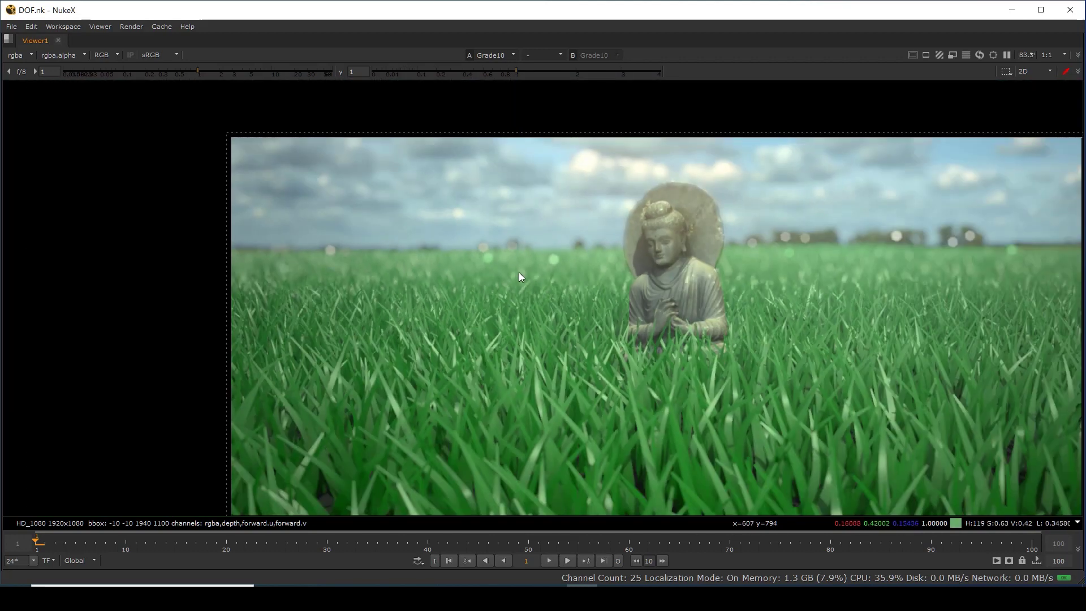
{"action": "key", "text": "space"}
{"action": "scroll", "coordinate": [470, 546], "scroll_direction": "down", "scroll_amount": 2}
{"action": "scroll", "coordinate": [445, 503], "scroll_direction": "up", "scroll_amount": 2}
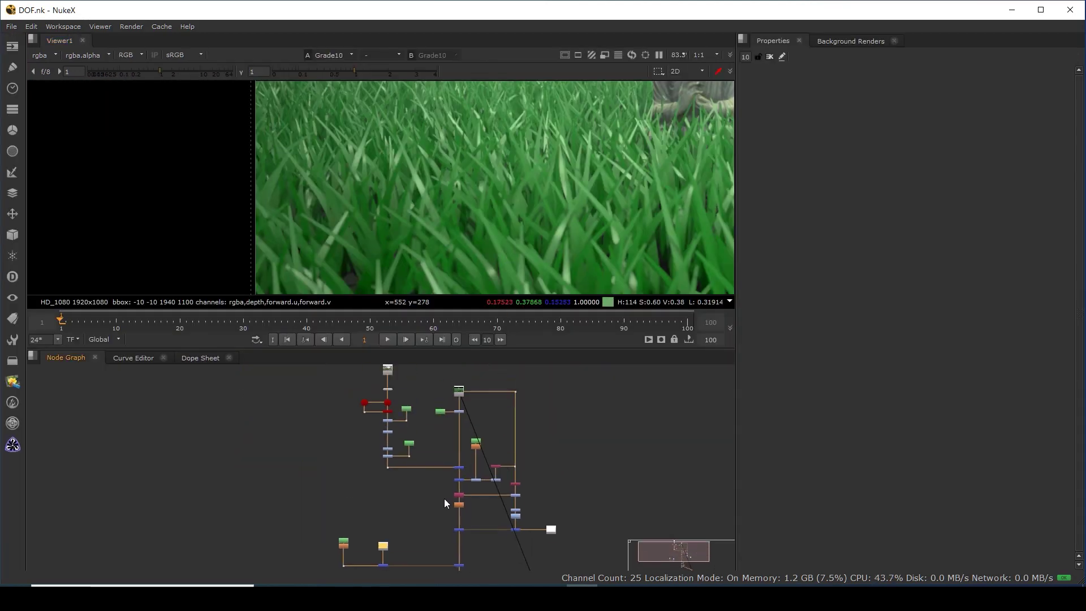
View the Grade3 output with its settings open
{"action": "scroll", "coordinate": [457, 450], "scroll_direction": "up", "scroll_amount": 5}
{"action": "double_click", "coordinate": [454, 457]}
{"action": "key", "text": "1"}
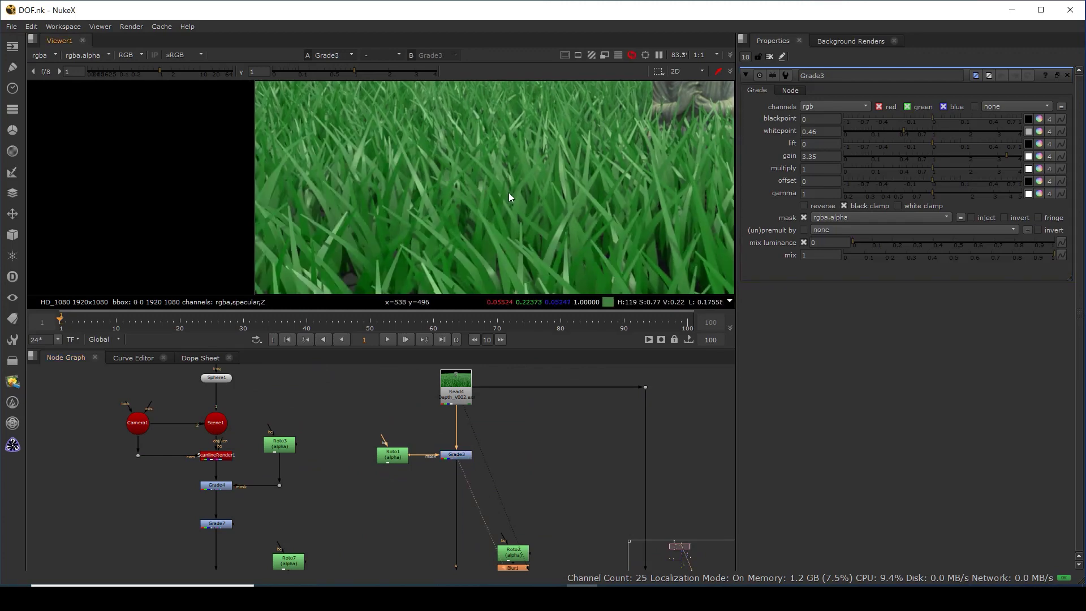
{"action": "scroll", "coordinate": [437, 142], "scroll_direction": "down", "scroll_amount": 3}
{"action": "scroll", "coordinate": [371, 129], "scroll_direction": "up", "scroll_amount": 3}
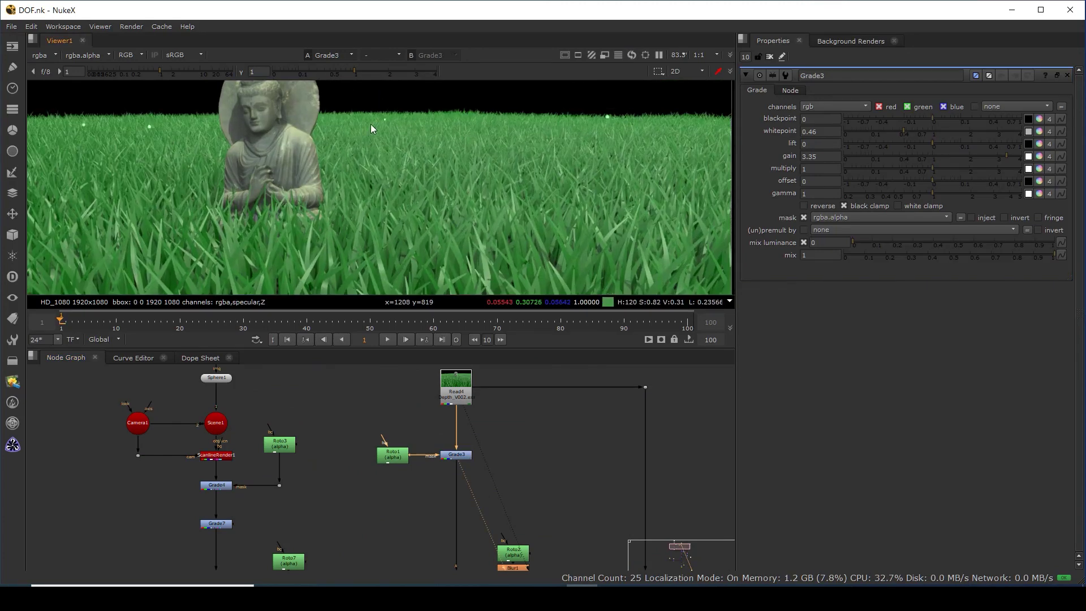
View the Grade4 sunflower field output and open its properties
{"action": "left_click_drag", "start_coordinate": [372, 124], "coordinate": [618, 183]}
{"action": "left_click_drag", "start_coordinate": [259, 462], "coordinate": [405, 437]}
{"action": "left_click", "coordinate": [352, 434]}
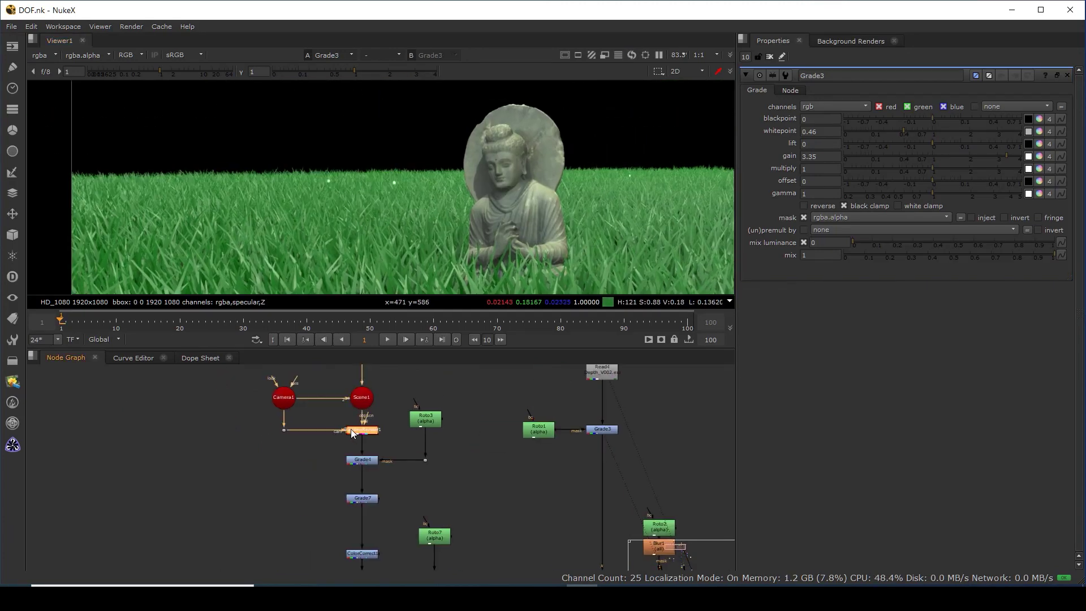
{"action": "left_click", "coordinate": [361, 461]}
{"action": "key", "text": "1"}
{"action": "double_click", "coordinate": [361, 461]}
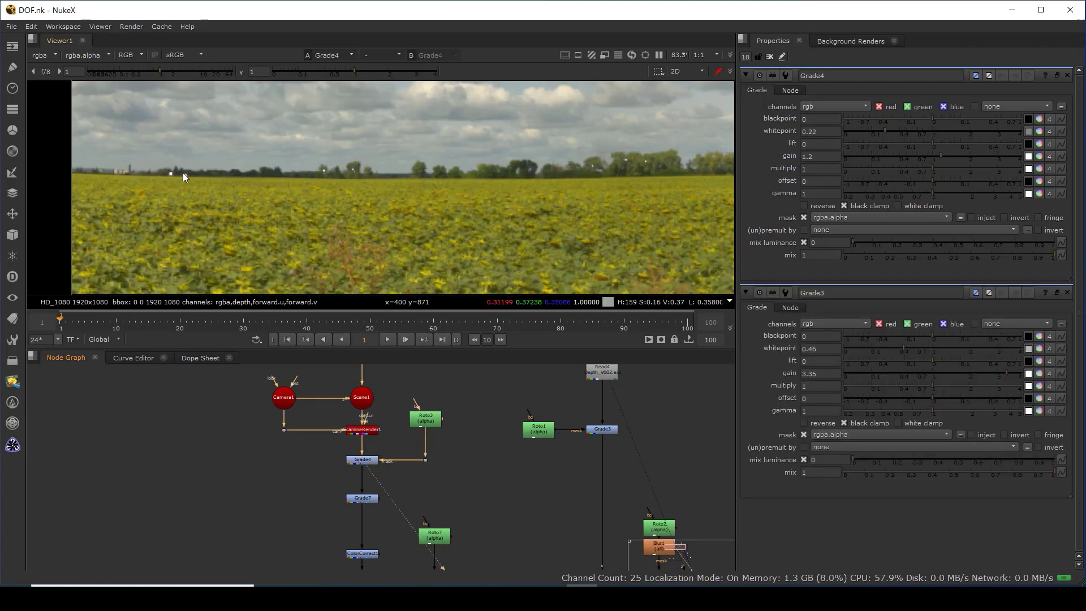
{"action": "scroll", "coordinate": [576, 211], "scroll_direction": "up", "scroll_amount": 1}
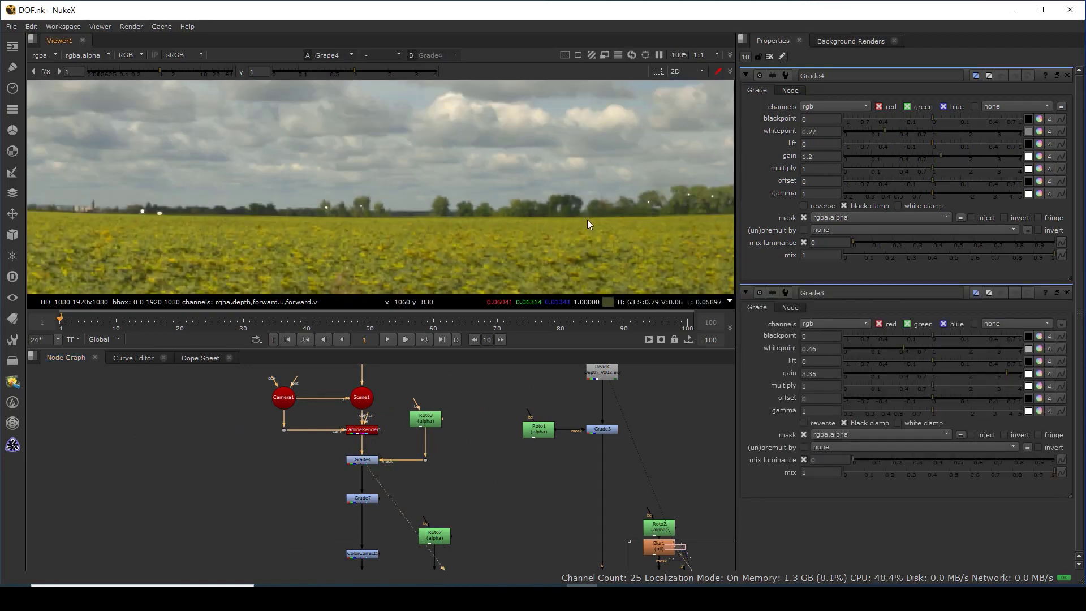
{"action": "scroll", "coordinate": [576, 208], "scroll_direction": "up", "scroll_amount": 1}
{"action": "scroll", "coordinate": [369, 481], "scroll_direction": "down", "scroll_amount": 2}
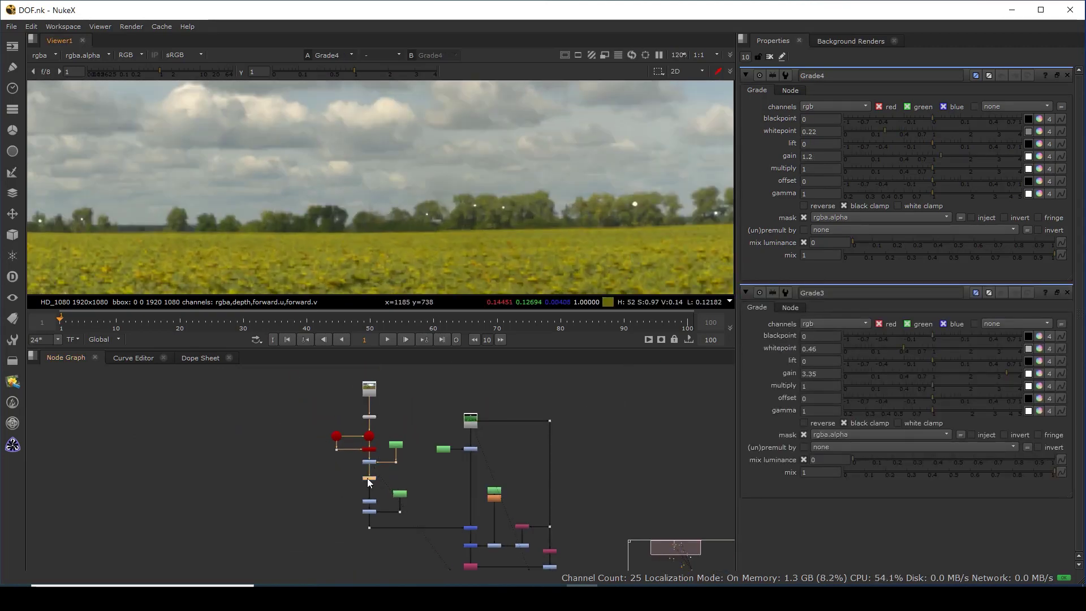
Check the Grade7 and ColorCorrect1 outputs, showing the background plate grade fitted to frame
{"action": "key", "text": "1"}
{"action": "scroll", "coordinate": [364, 459], "scroll_direction": "up", "scroll_amount": 4}
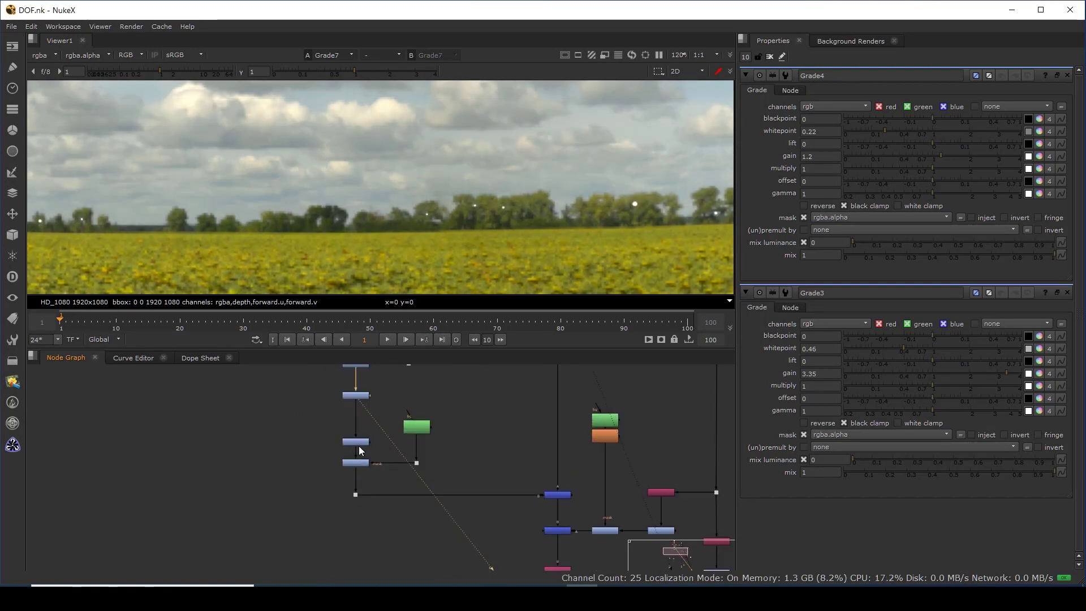
{"action": "left_click", "coordinate": [355, 442]}
{"action": "key", "text": "1"}
{"action": "left_click", "coordinate": [352, 463]}
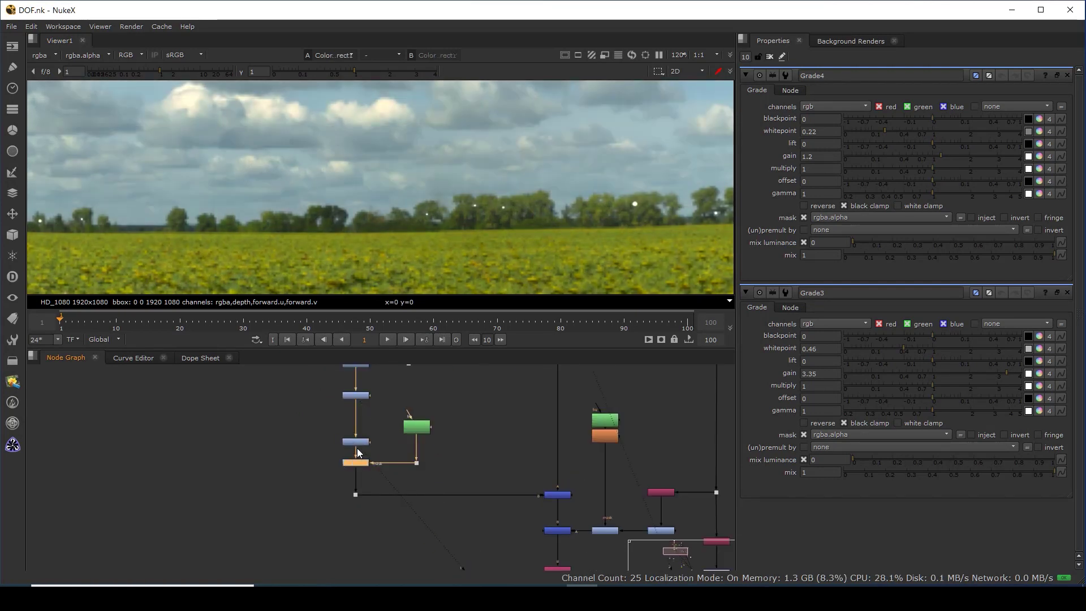
{"action": "key", "text": "2"}
{"action": "key", "text": "f"}
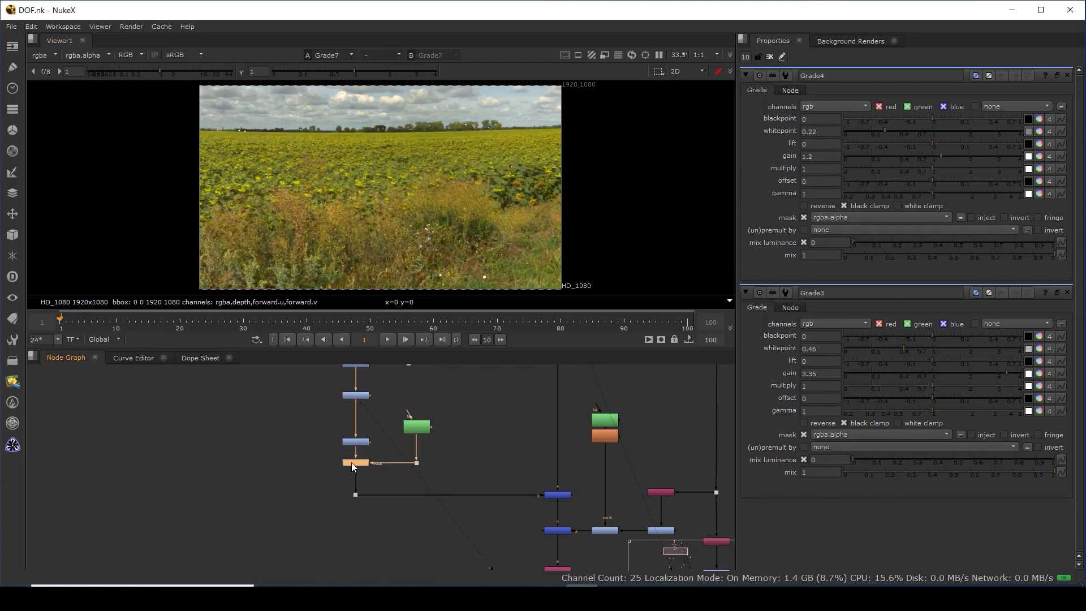
View the top node of the tree, then the Merge1 sky composite
{"action": "scroll", "coordinate": [401, 466], "scroll_direction": "down", "scroll_amount": 2}
{"action": "left_click_drag", "start_coordinate": [497, 481], "coordinate": [439, 481]}
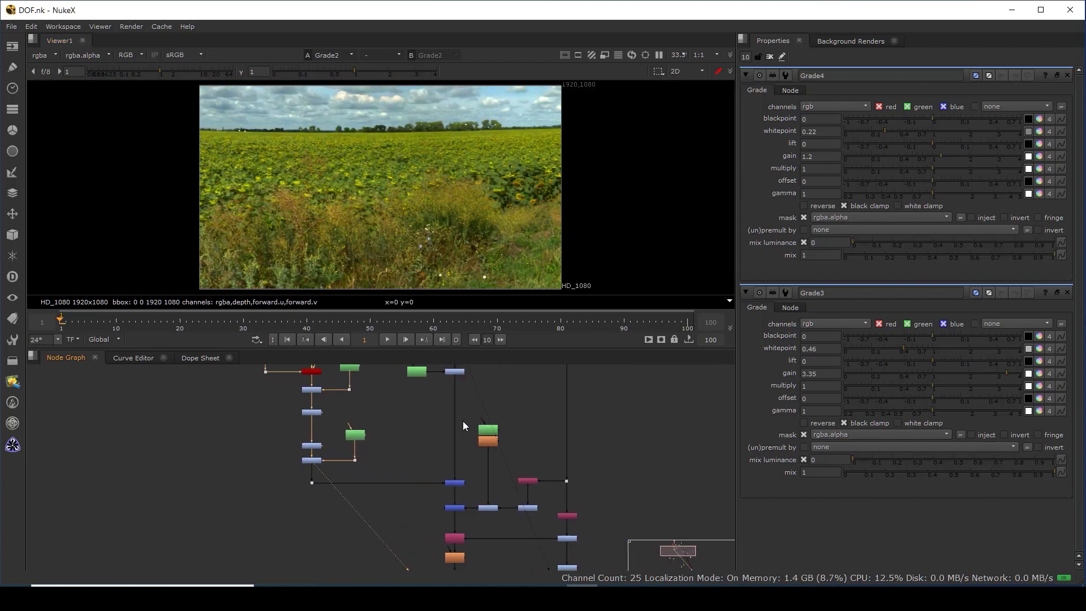
{"action": "left_click", "coordinate": [453, 374]}
{"action": "key", "text": "3"}
{"action": "left_click", "coordinate": [455, 485]}
{"action": "key", "text": "1"}
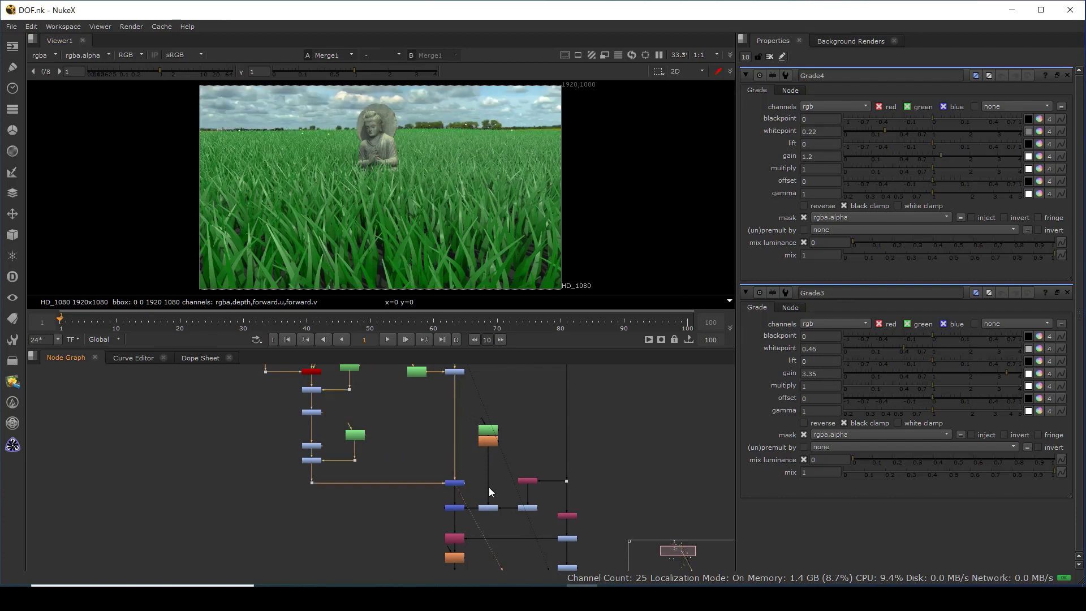
{"action": "scroll", "coordinate": [481, 484], "scroll_direction": "up", "scroll_amount": 3}
Compare the Grade6 grass highlights against the Merge1 output
{"action": "left_click", "coordinate": [559, 461]}
{"action": "key", "text": "1"}
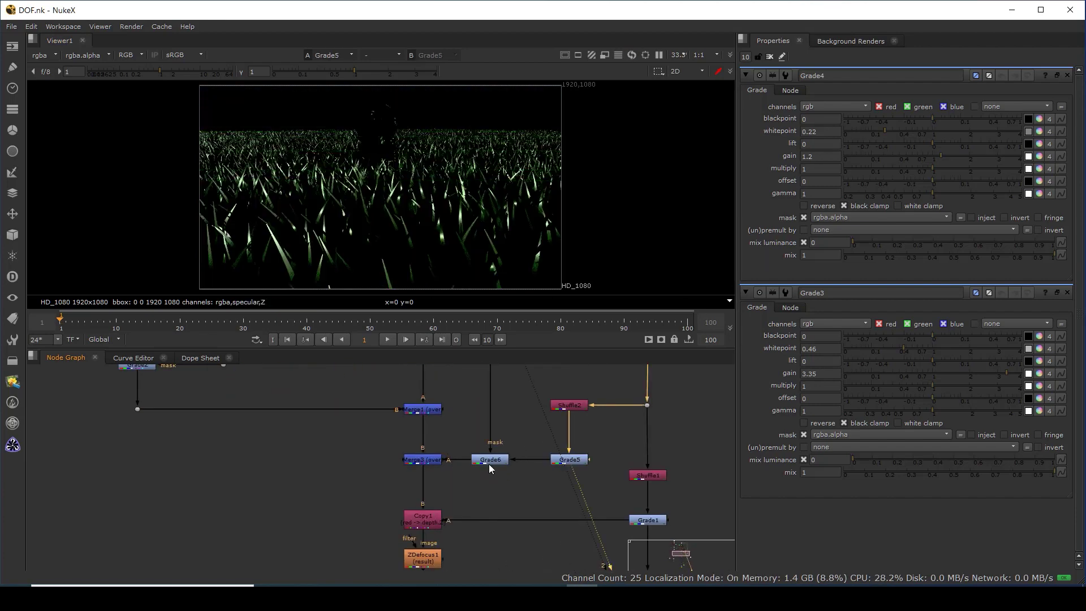
{"action": "left_click", "coordinate": [490, 460]}
{"action": "key", "text": "1"}
{"action": "left_click", "coordinate": [430, 410]}
{"action": "key", "text": "1"}
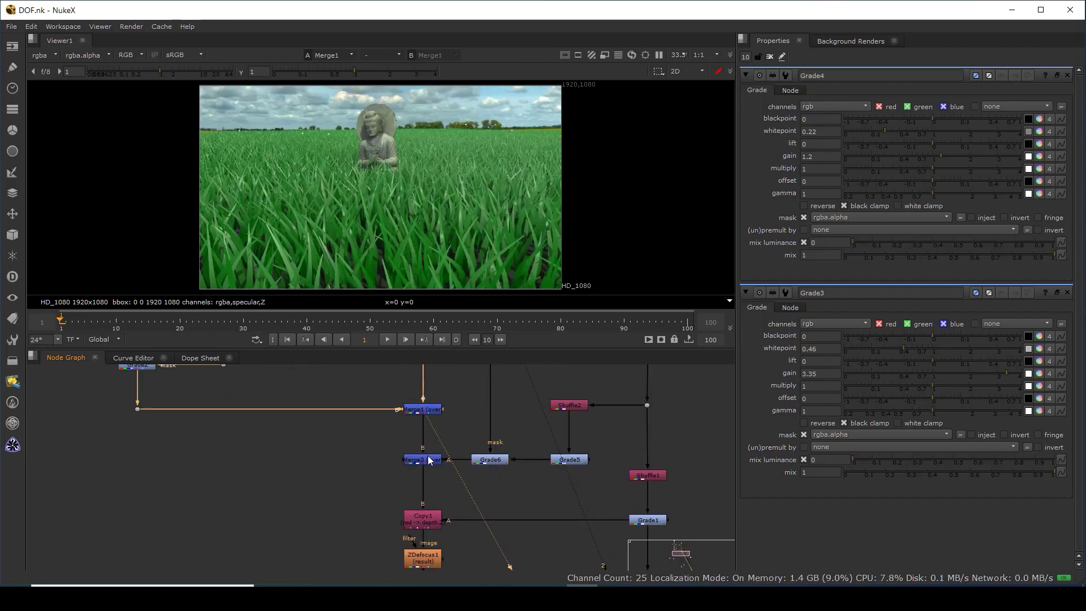
Step through Merge3, Copy1 and the defocused ZDefocus1 result, zooming in
{"action": "left_click", "coordinate": [424, 459]}
{"action": "key", "text": "1"}
{"action": "scroll", "coordinate": [425, 485], "scroll_direction": "down", "scroll_amount": 1}
{"action": "left_click", "coordinate": [426, 486]}
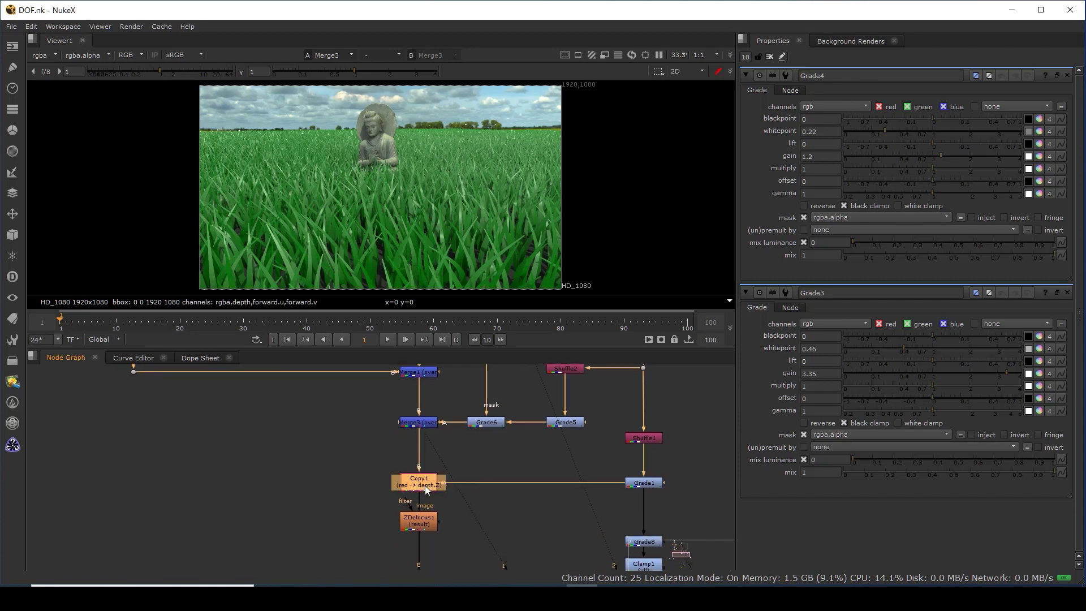
{"action": "key", "text": "1"}
{"action": "scroll", "coordinate": [474, 503], "scroll_direction": "down", "scroll_amount": 2}
{"action": "left_click", "coordinate": [442, 463]}
{"action": "key", "text": "1"}
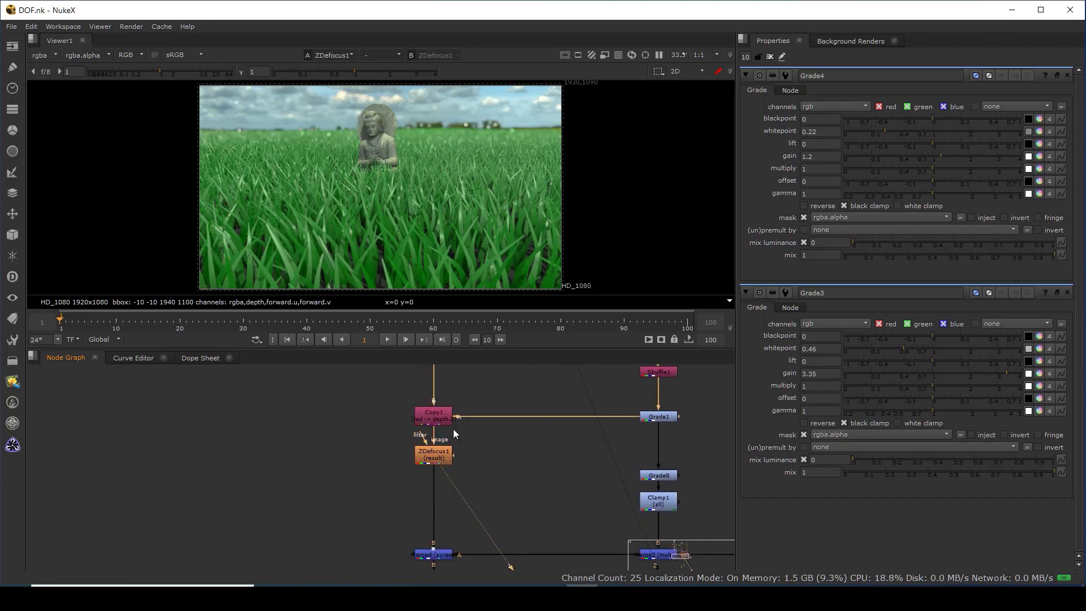
{"action": "scroll", "coordinate": [331, 128], "scroll_direction": "up", "scroll_amount": 4}
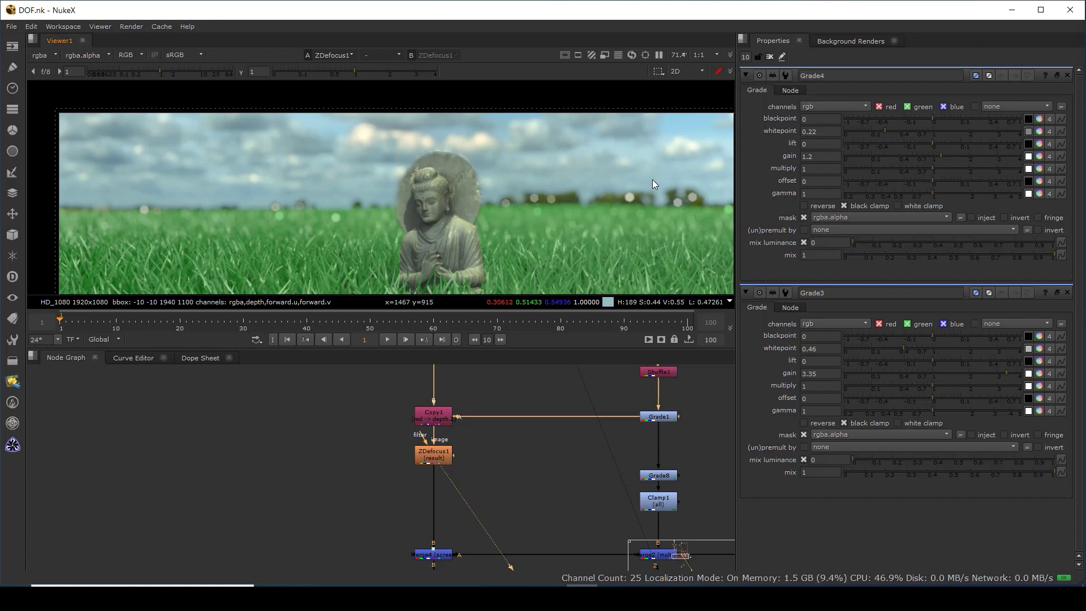
{"action": "scroll", "coordinate": [498, 480], "scroll_direction": "down", "scroll_amount": 5}
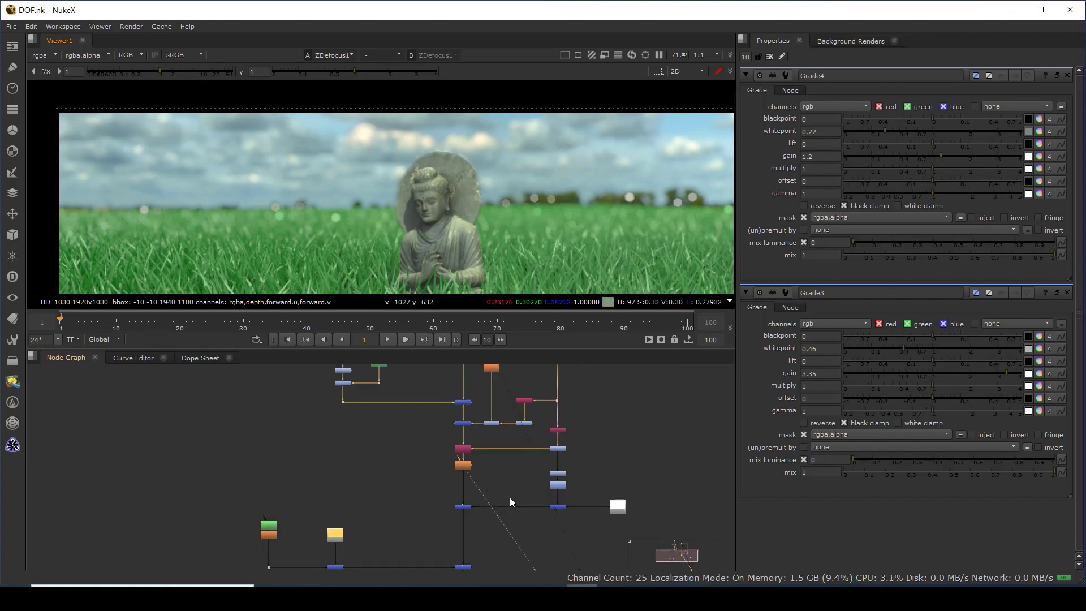
{"action": "scroll", "coordinate": [561, 457], "scroll_direction": "up", "scroll_amount": 3}
View the Merge2 depth-like image and the Merge4 grass render
{"action": "key", "text": "1"}
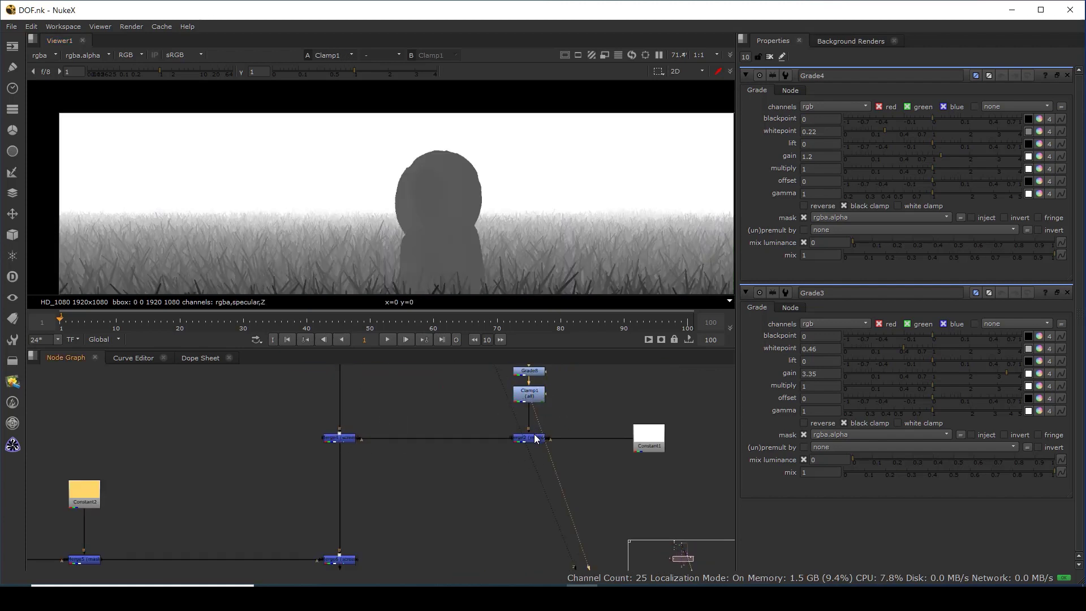
{"action": "scroll", "coordinate": [444, 208], "scroll_direction": "down", "scroll_amount": 2}
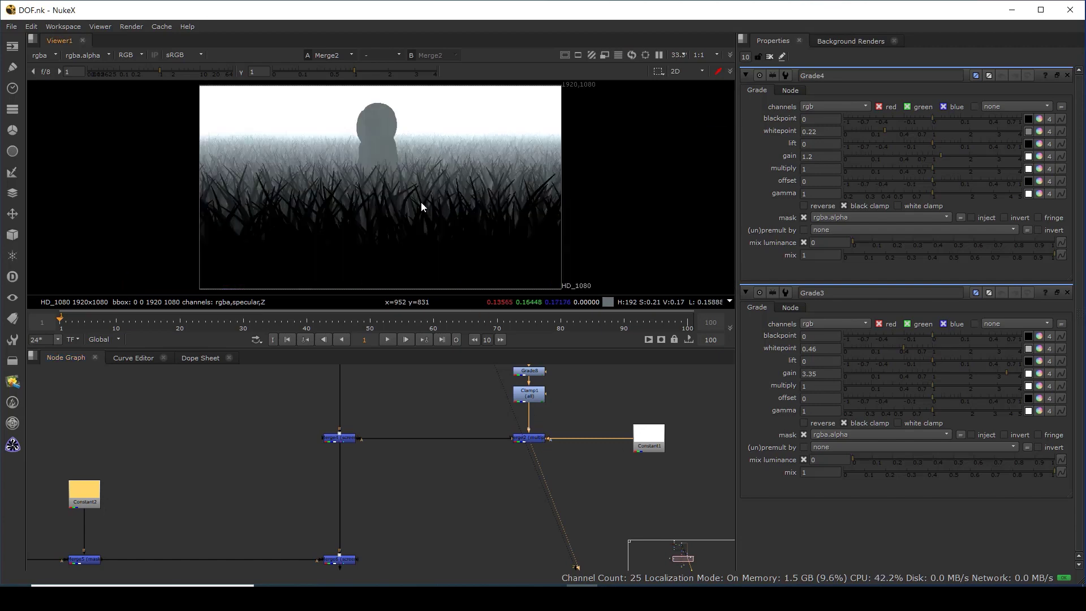
{"action": "mouse_move", "coordinate": [319, 394]}
{"action": "left_mouse_down"}
{"action": "mouse_move", "coordinate": [375, 482]}
{"action": "mouse_move", "coordinate": [432, 427]}
{"action": "left_mouse_up"}
{"action": "left_click", "coordinate": [403, 525]}
{"action": "key", "text": "1"}
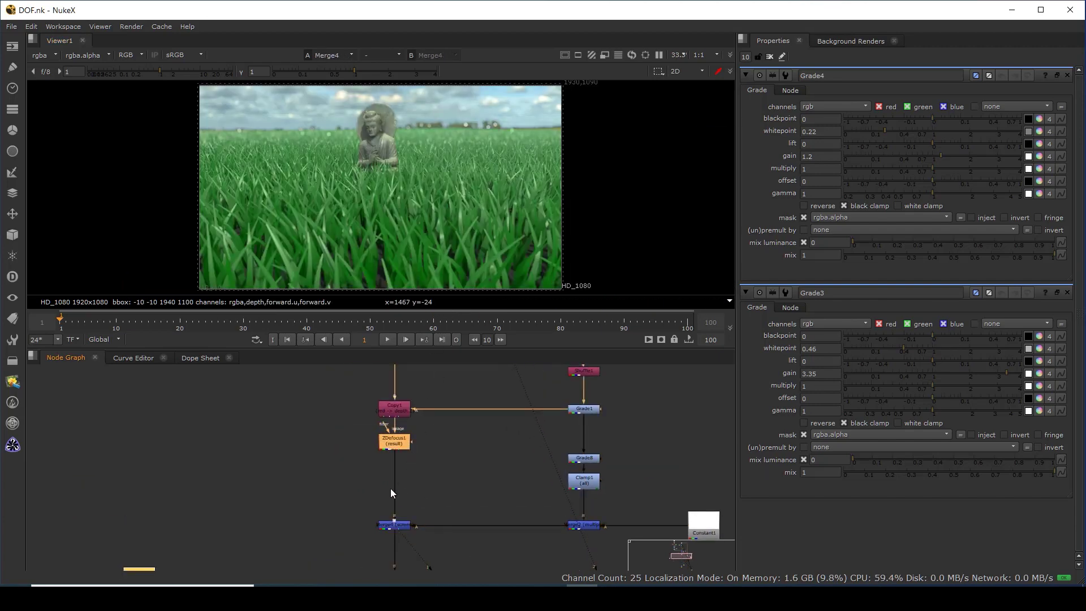
View the Merge6 composite of statue, grass and sky, selecting Merge6
{"action": "scroll", "coordinate": [457, 481], "scroll_direction": "down", "scroll_amount": 3}
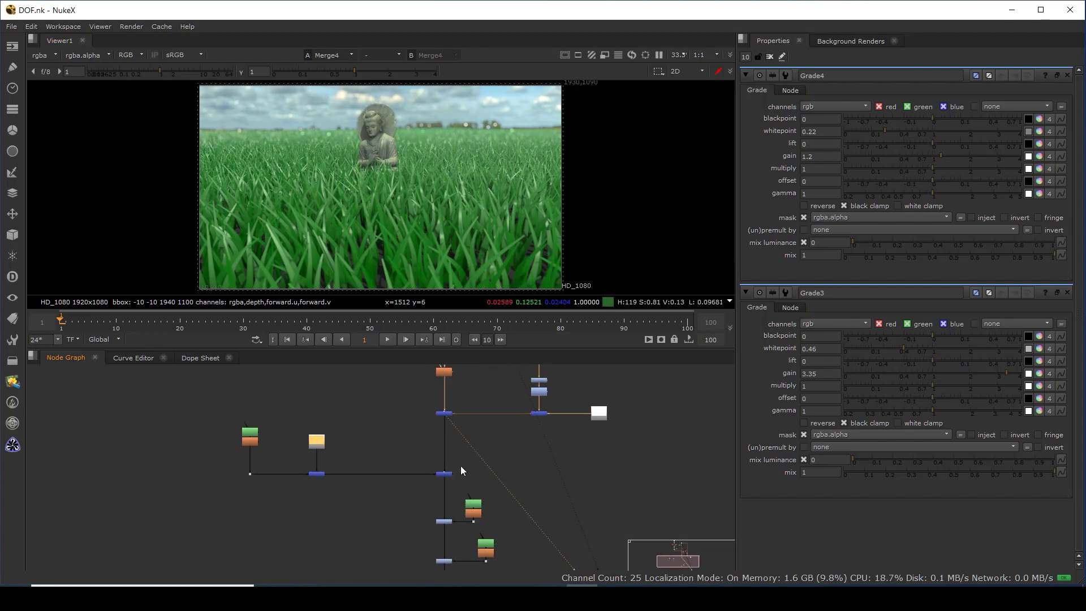
{"action": "scroll", "coordinate": [442, 472], "scroll_direction": "up", "scroll_amount": 3}
{"action": "key", "text": "1"}
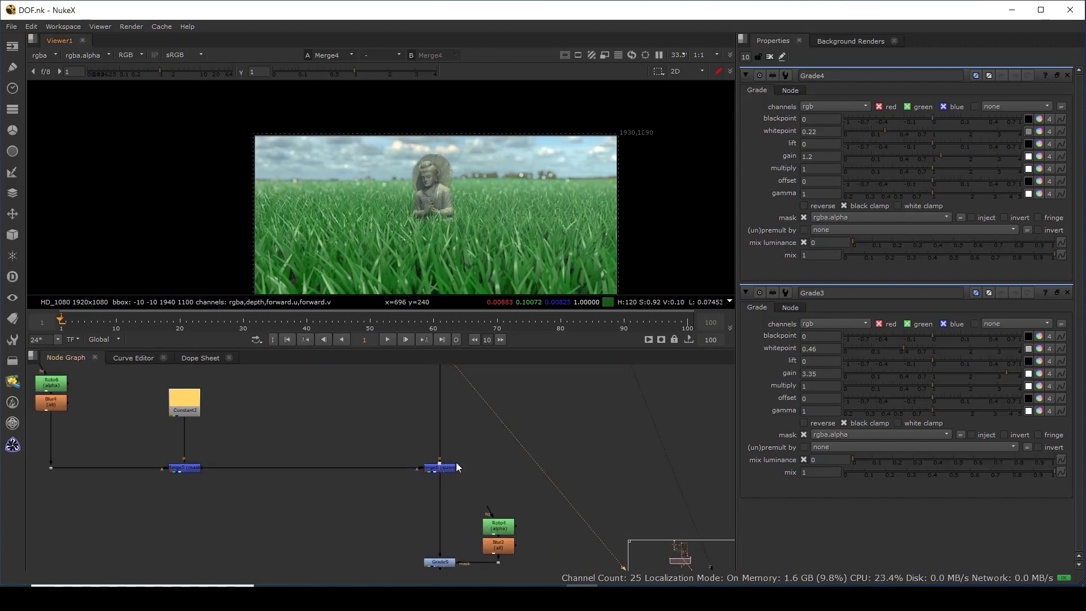
{"action": "scroll", "coordinate": [437, 148], "scroll_direction": "up", "scroll_amount": 3}
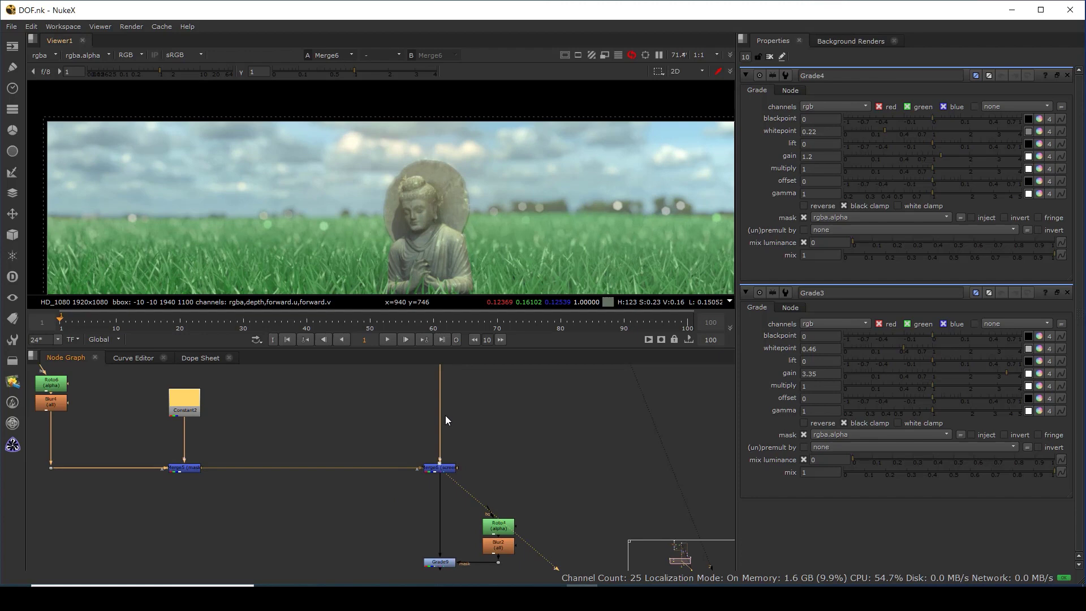
{"action": "left_click", "coordinate": [444, 469]}
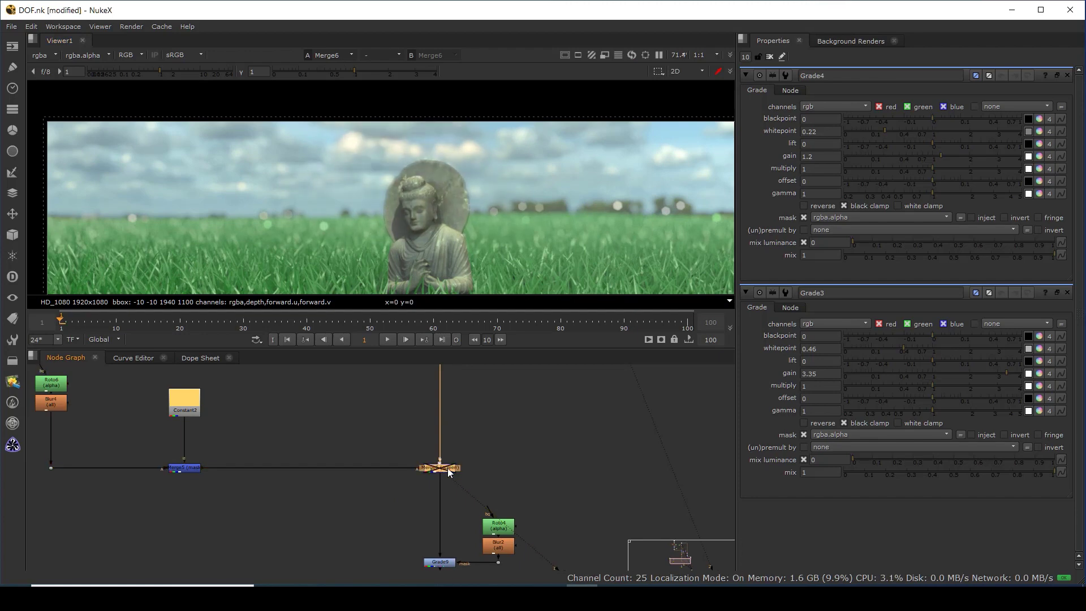
{"action": "scroll", "coordinate": [415, 135], "scroll_direction": "down", "scroll_amount": 1}
{"action": "scroll", "coordinate": [415, 135], "scroll_direction": "down", "scroll_amount": 2}
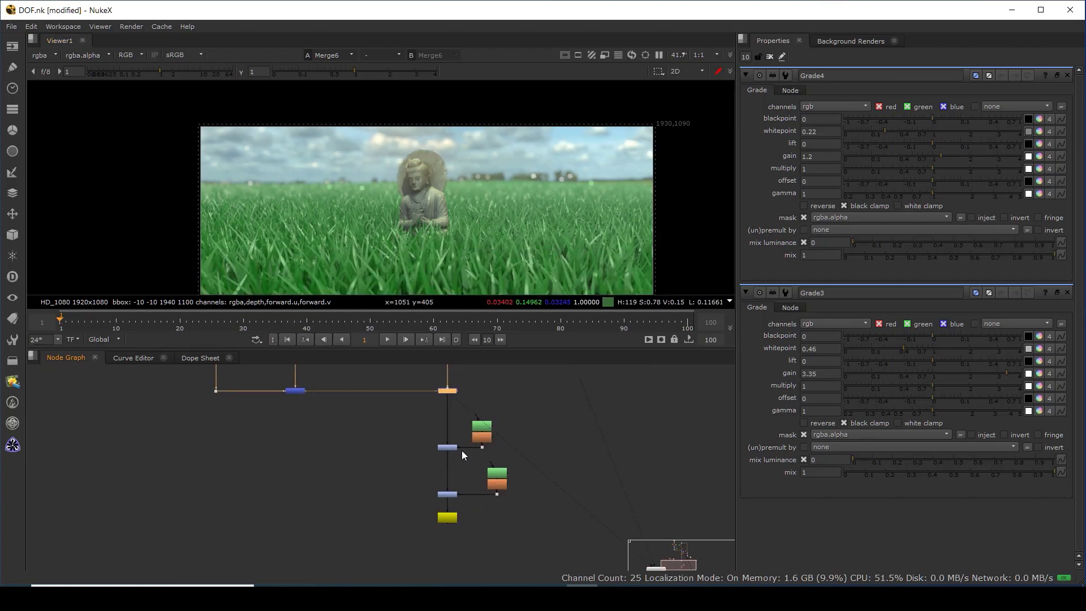
Step from Grade9 to the final Grade10 output and inspect it in a maximized, zoomed viewer
{"action": "left_click", "coordinate": [447, 445]}
{"action": "key", "text": "1"}
{"action": "left_click", "coordinate": [450, 456]}
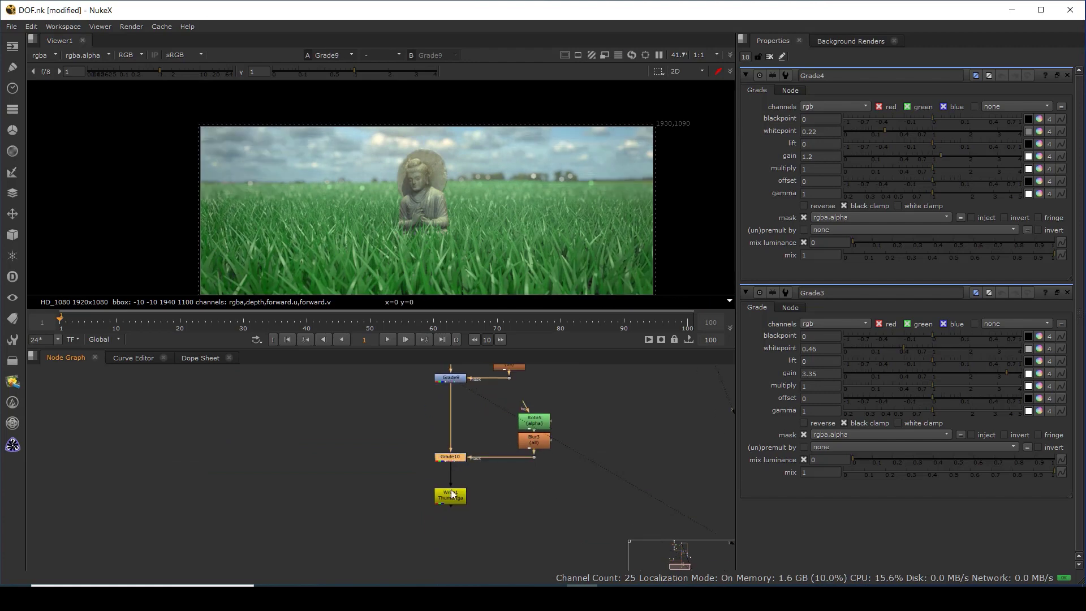
{"action": "key", "text": "1"}
{"action": "key", "text": "space"}
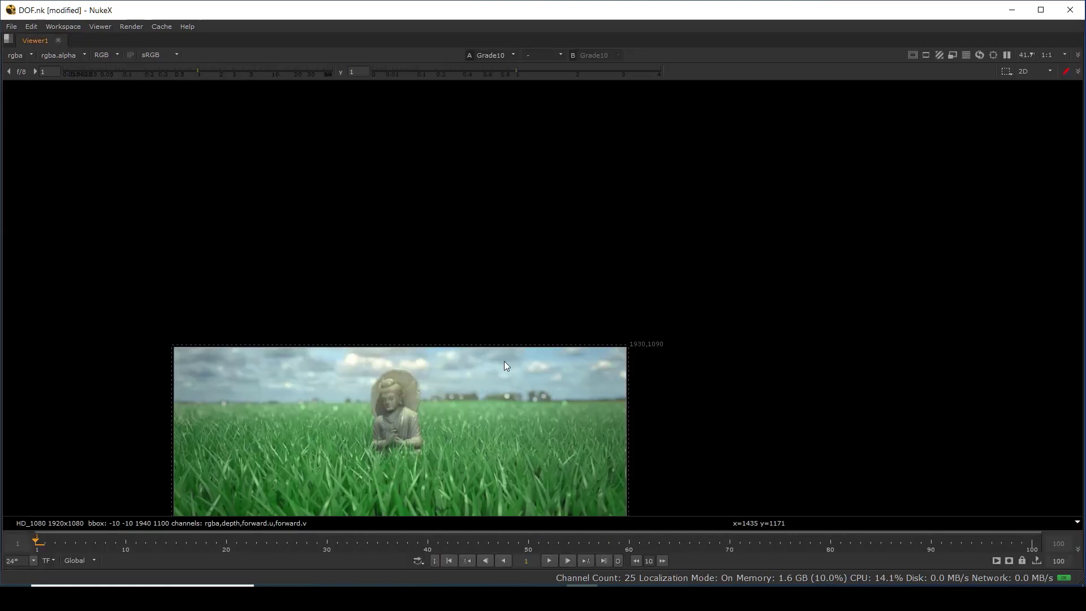
{"action": "scroll", "coordinate": [600, 308], "scroll_direction": "up", "scroll_amount": 2}
{"action": "scroll", "coordinate": [649, 277], "scroll_direction": "up", "scroll_amount": 2}
{"action": "scroll", "coordinate": [649, 277], "scroll_direction": "down", "scroll_amount": 1}
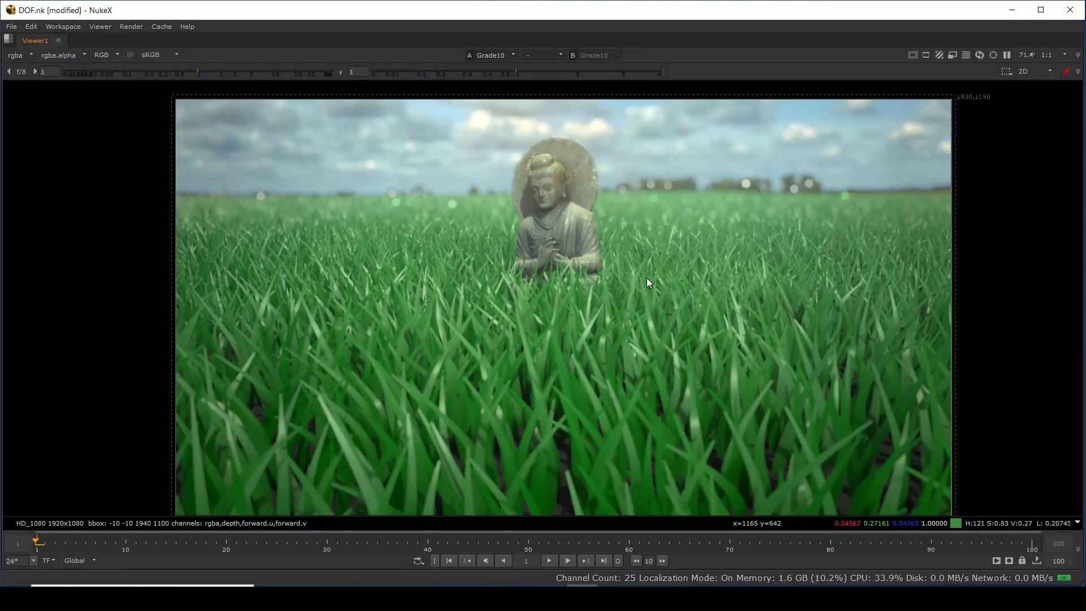